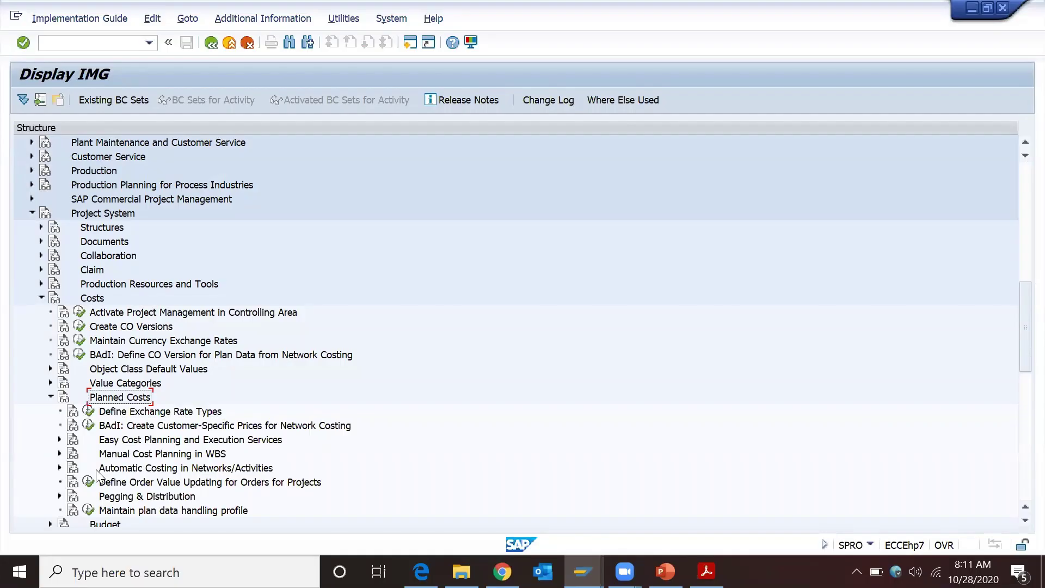
# Step: Expand Manual Cost Planning in WBS down to Unit Costing's Create Costing Variant, then bring up the Item Categories slide
pyautogui.press('Down')
pyautogui.press('Down')
pyautogui.press('Down')
pyautogui.press('Down')
pyautogui.press('Down')
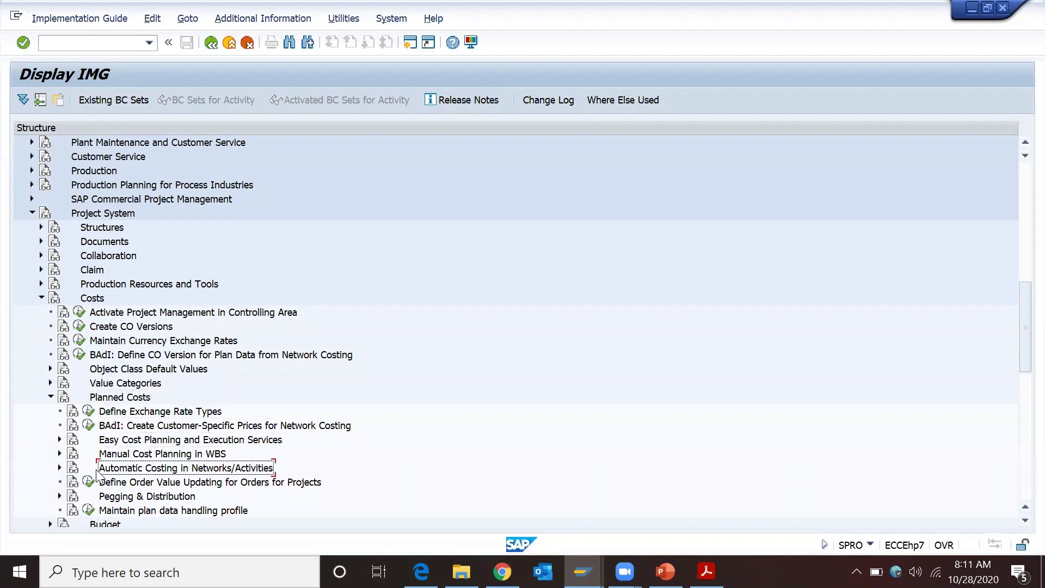
pyautogui.press('Down')
pyautogui.press('Down')
pyautogui.press('Down')
pyautogui.press('Down')
pyautogui.press('Down')
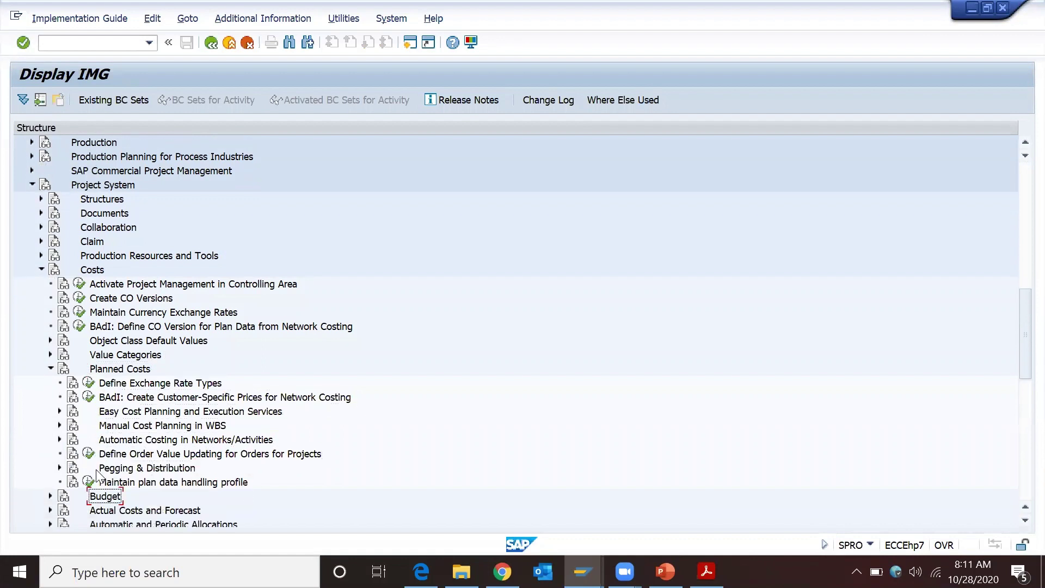
pyautogui.press('Up')
pyautogui.press('Up')
pyautogui.press('Up')
pyautogui.press('Up')
pyautogui.press('Up')
pyautogui.press('Up')
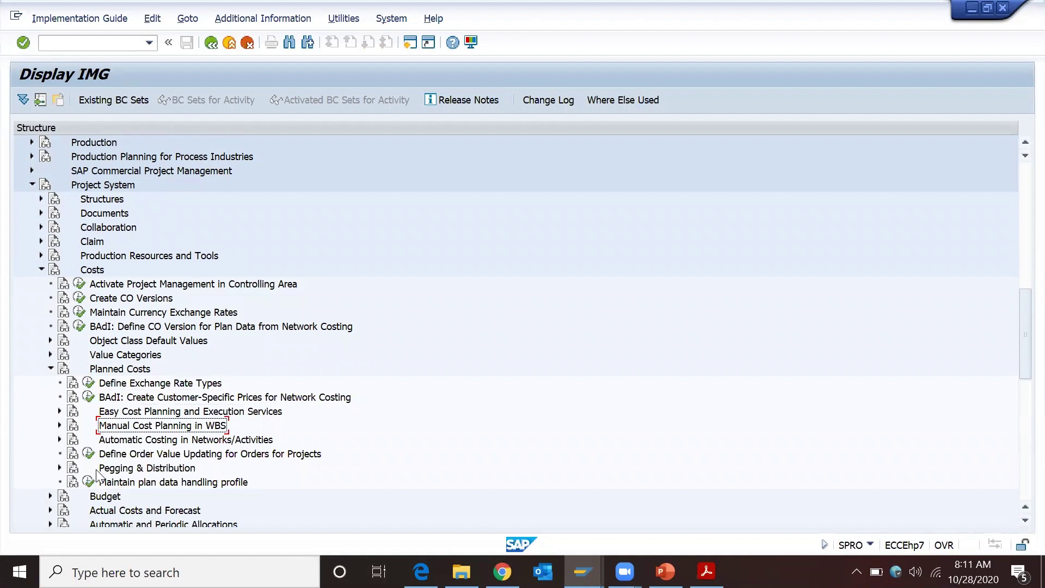
pyautogui.press('Right')
pyautogui.press('Down')
pyautogui.press('Down')
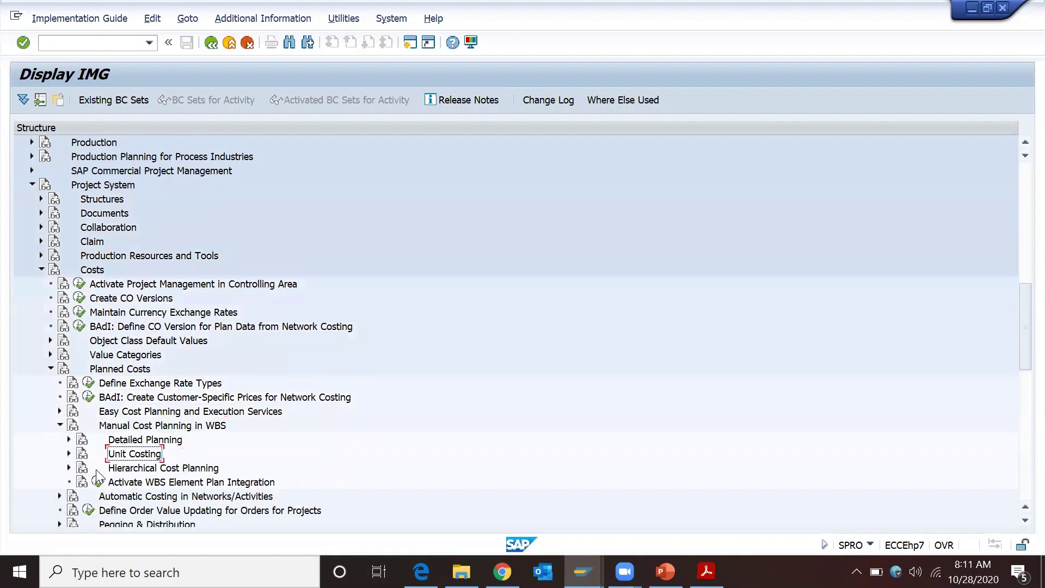
pyautogui.press('Right')
pyautogui.press('Down')
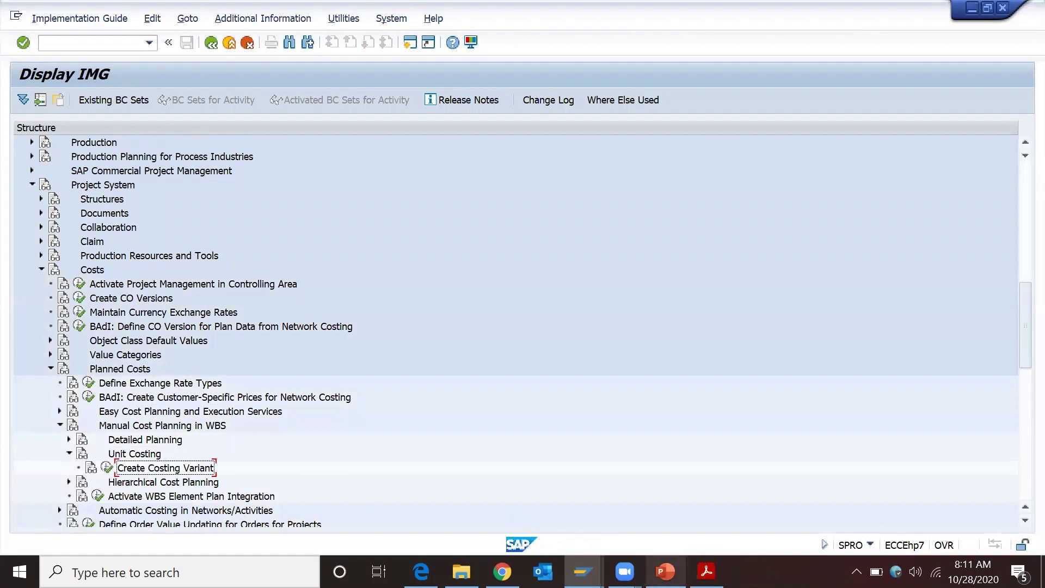
pyautogui.click(665, 572)
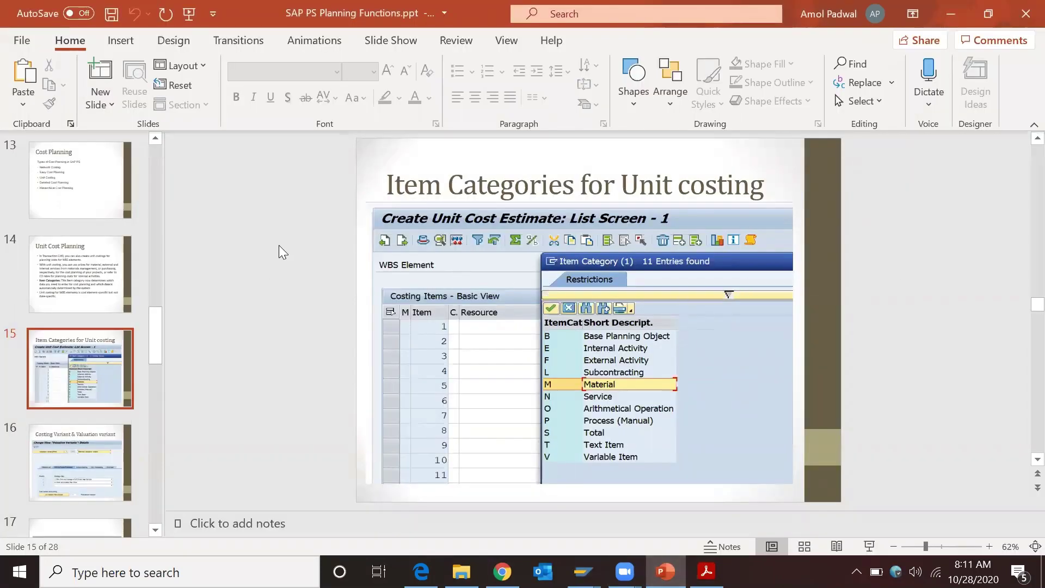
# Step: Show slide 16 'Costing Variant & Valuation variant', then return to the SAP IMG
pyautogui.scroll(-1, 279, 252)
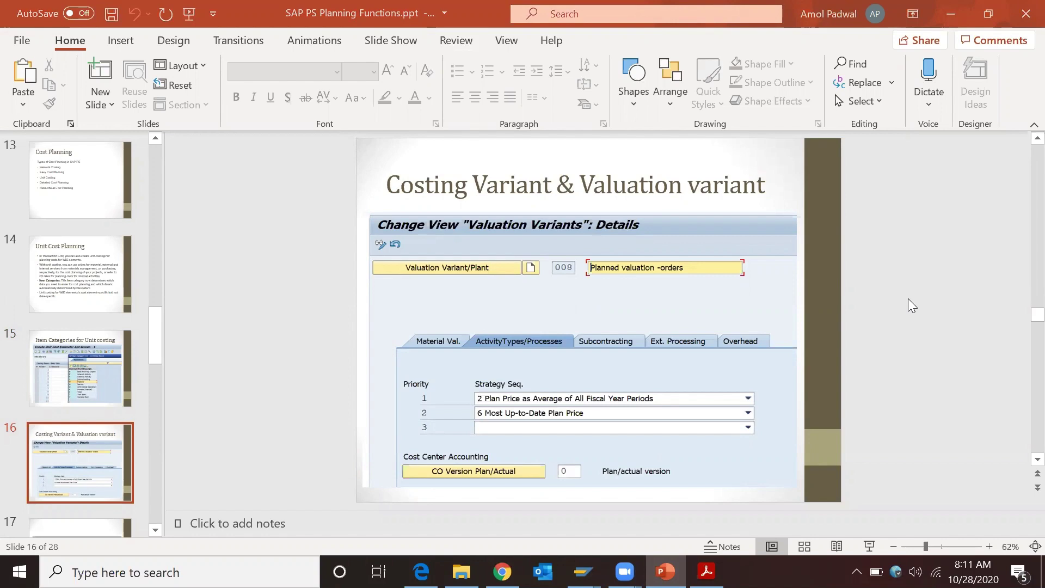
pyautogui.hotkey('alt', 'Tab')
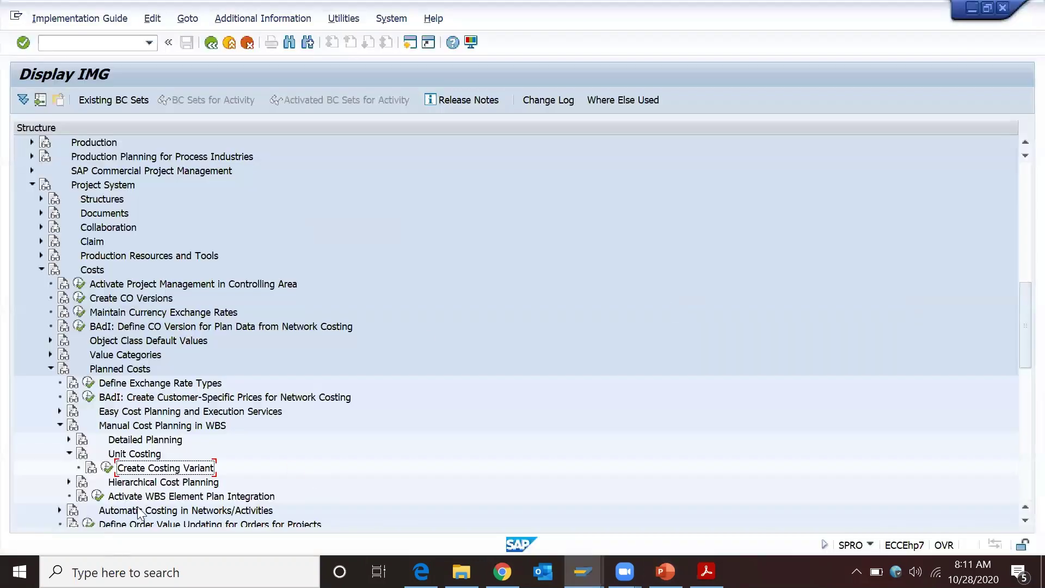
# Step: Run Create Costing Variant to list PS01 and PS06, then bring up psbook_may_2007.pdf
pyautogui.click(107, 467)
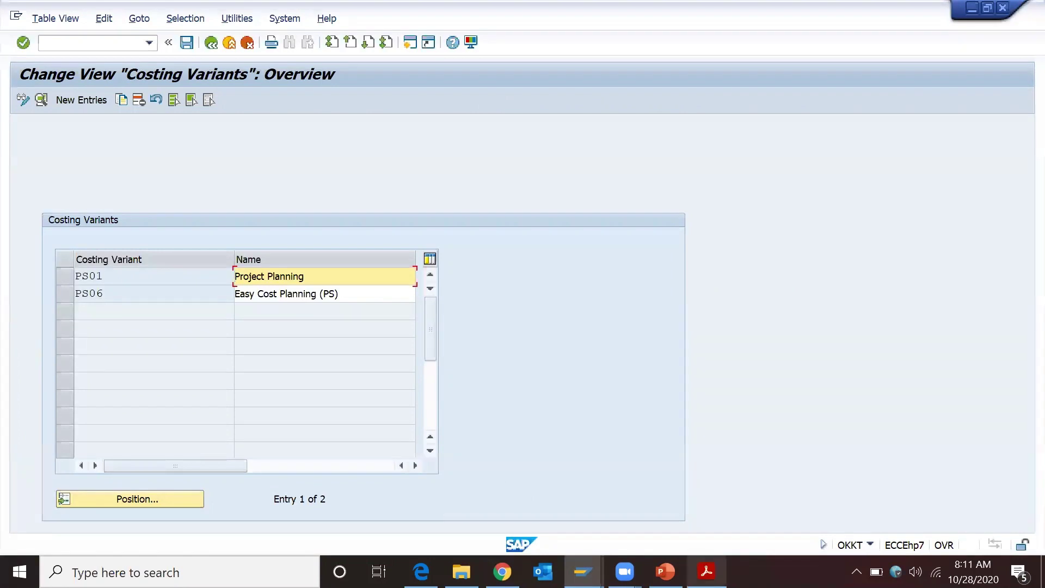
pyautogui.moveTo(706, 572)
pyautogui.click(642, 533)
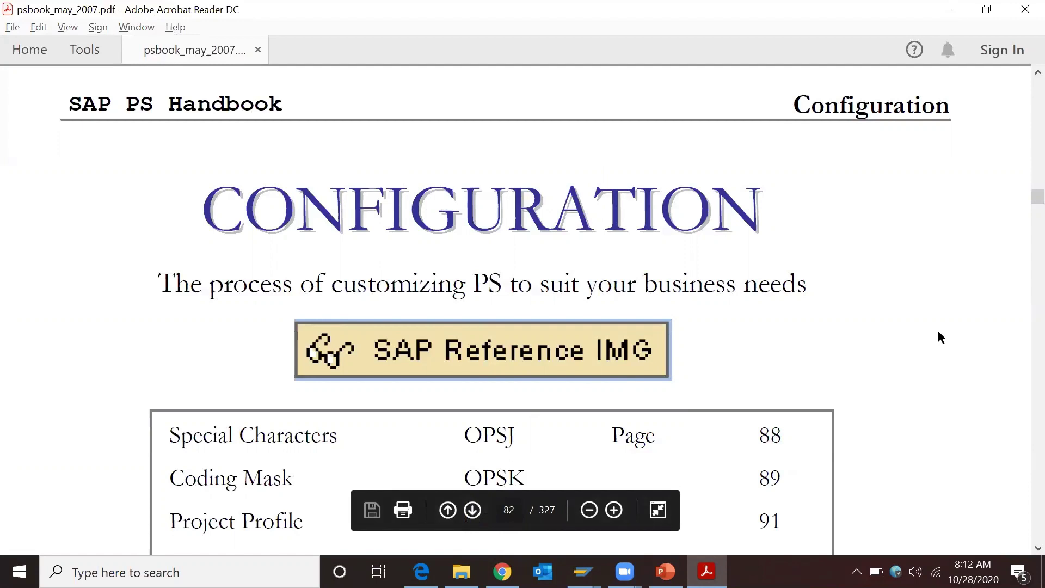
# Step: Scroll the handbook's configuration table down to OPSV Order Value Updating, then return to SAP Costing Variants
pyautogui.scroll(-1, 938, 331)
pyautogui.scroll(-3, 938, 333)
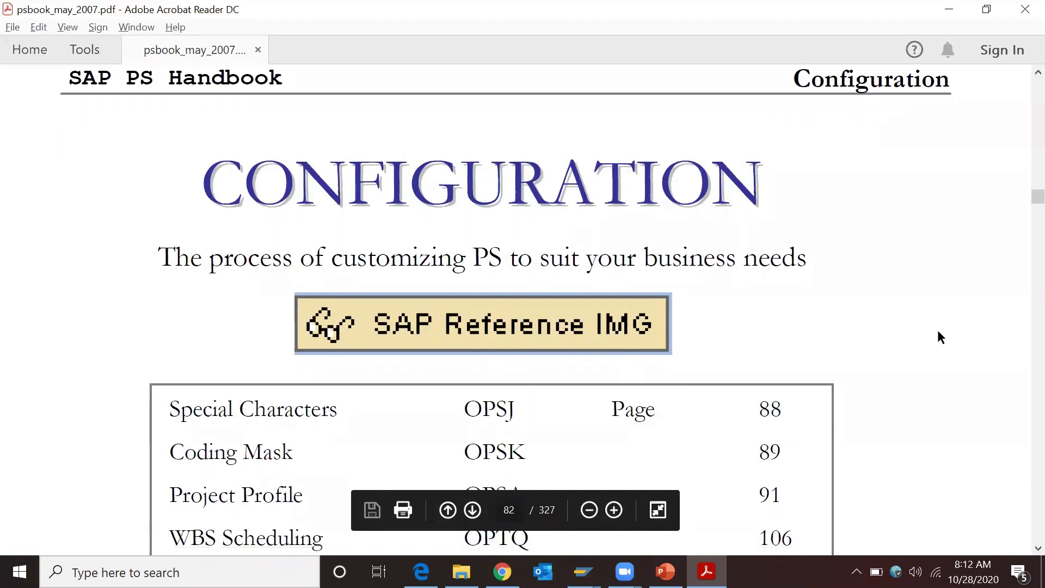
pyautogui.scroll(-2, 938, 332)
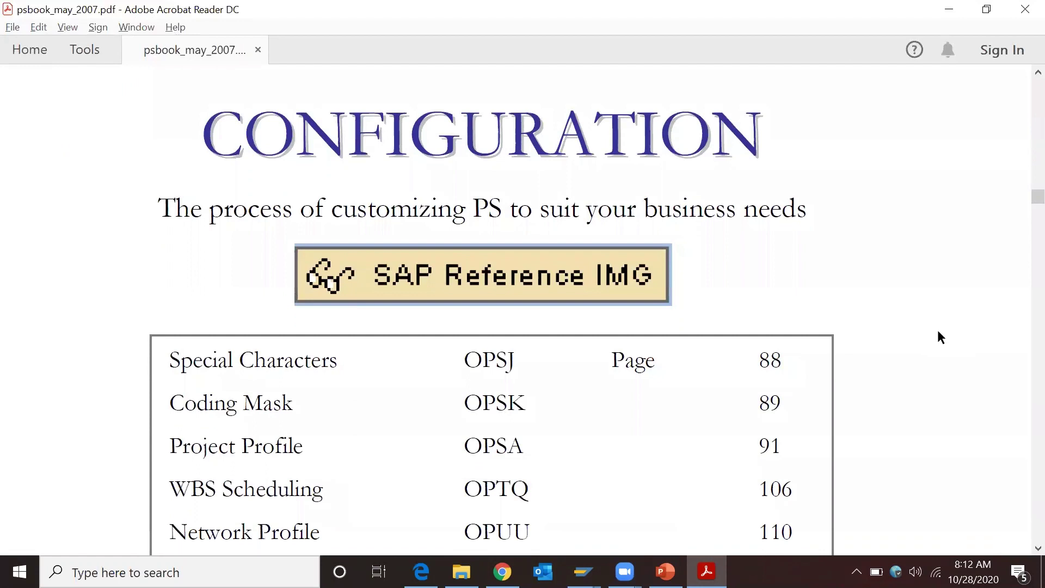
pyautogui.scroll(-5, 937, 330)
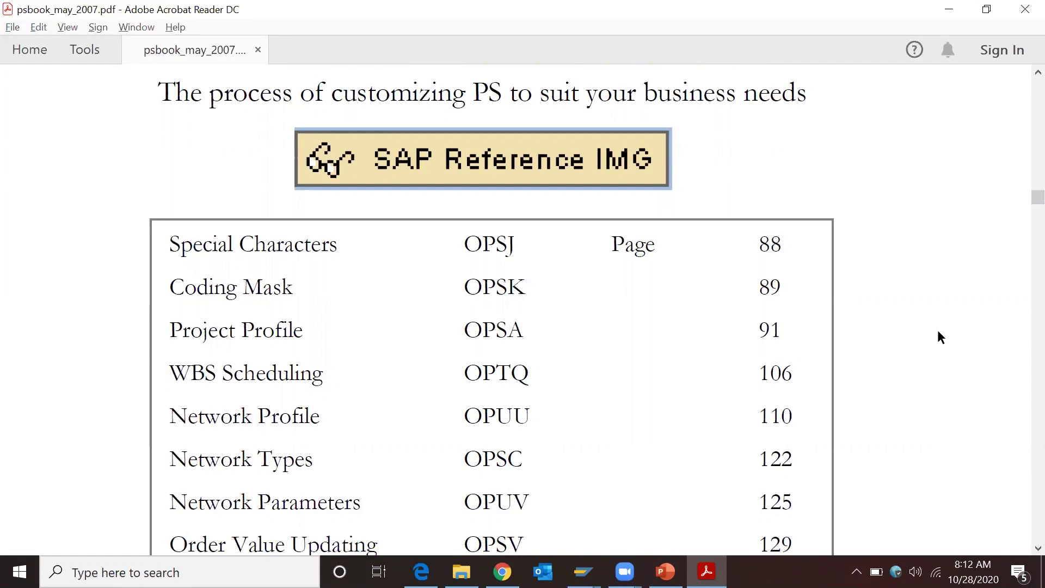
pyautogui.hotkey('alt', 'Tab')
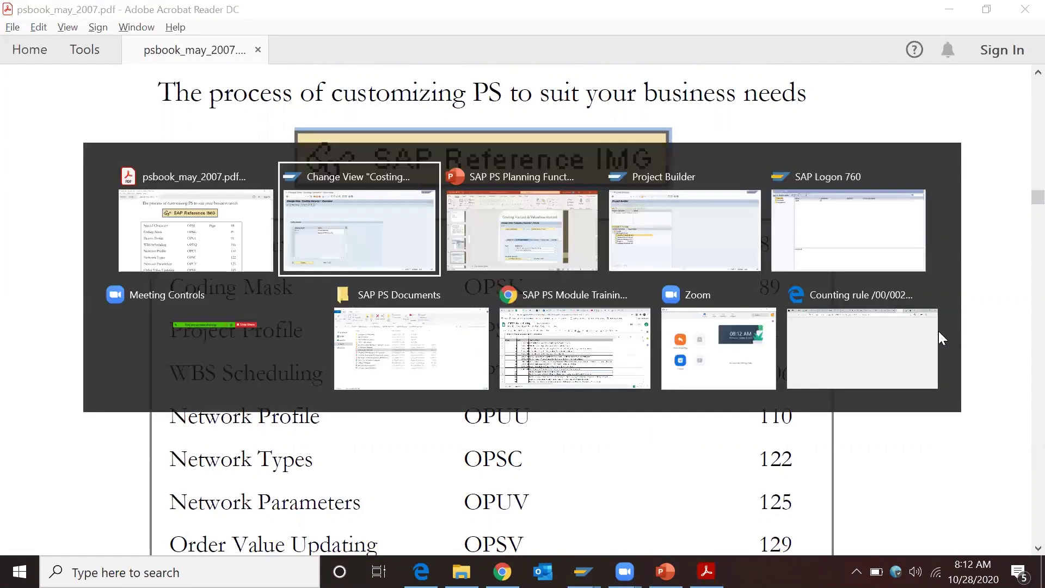
pyautogui.hotkey('alt', 'Tab')
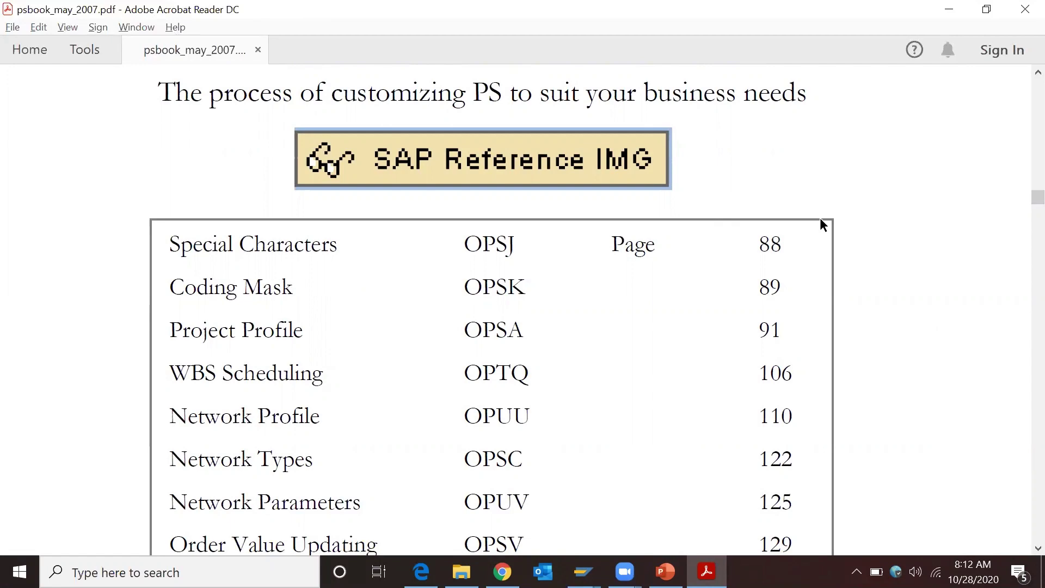
pyautogui.hotkey('alt', 'Tab')
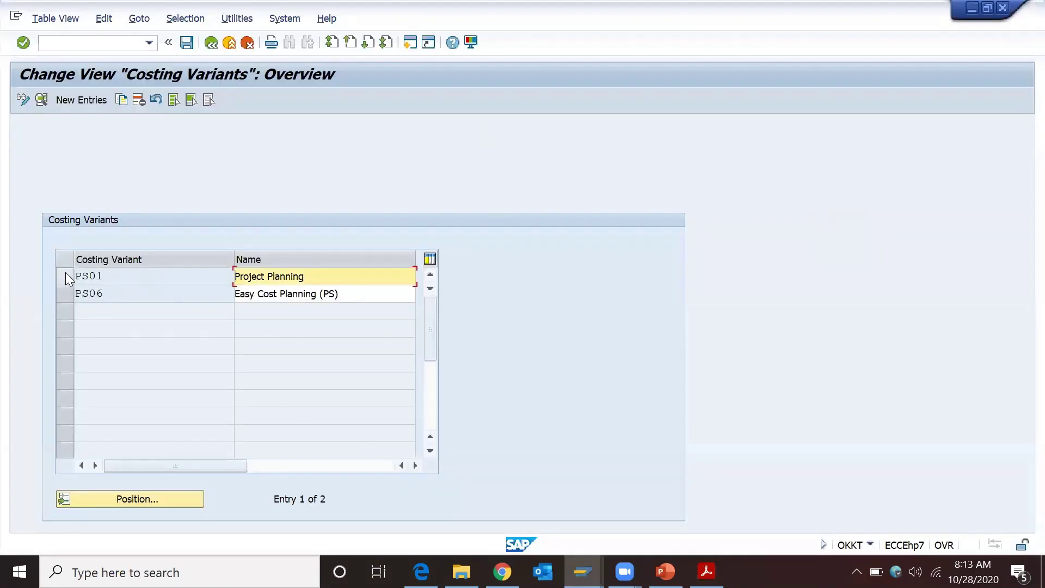
# Step: Select costing variant PS01, then go back to the IMG tree at Project System
pyautogui.click(65, 273)
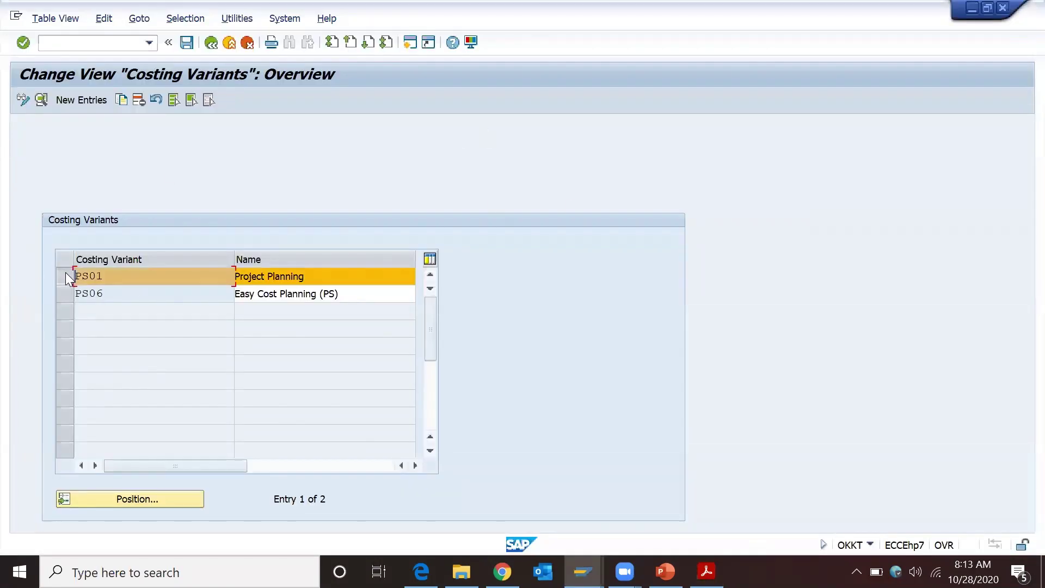
pyautogui.click(109, 279)
pyautogui.click(214, 44)
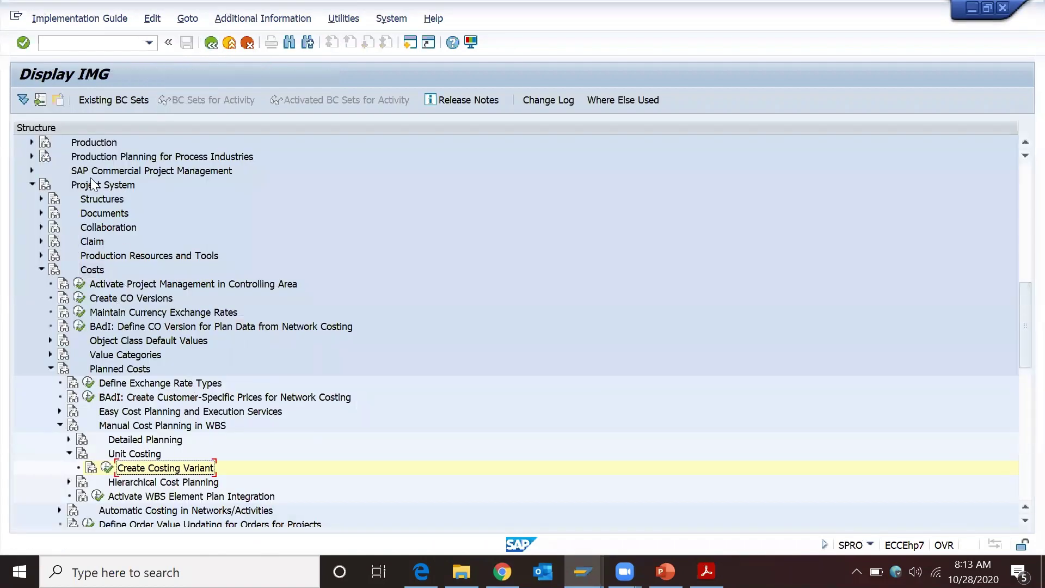
pyautogui.click(90, 184)
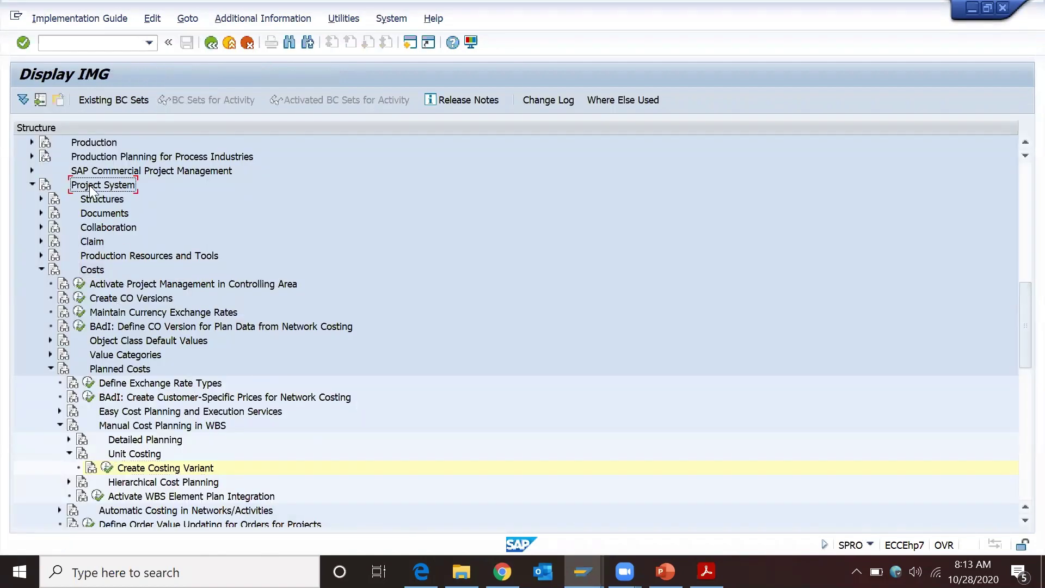
pyautogui.scroll(-1, 90, 185)
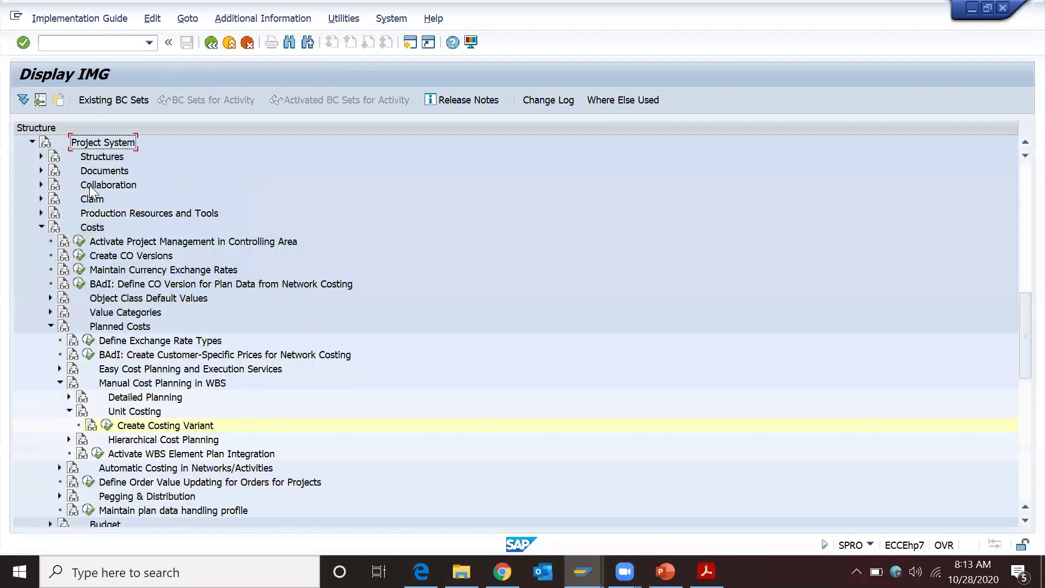
# Step: Collapse and re-expand Costs, Planned Costs and Manual Cost Planning in WBS down to Unit Costing
pyautogui.press('Down')
pyautogui.press('Down')
pyautogui.press('Down')
pyautogui.press('Down')
pyautogui.press('Left')
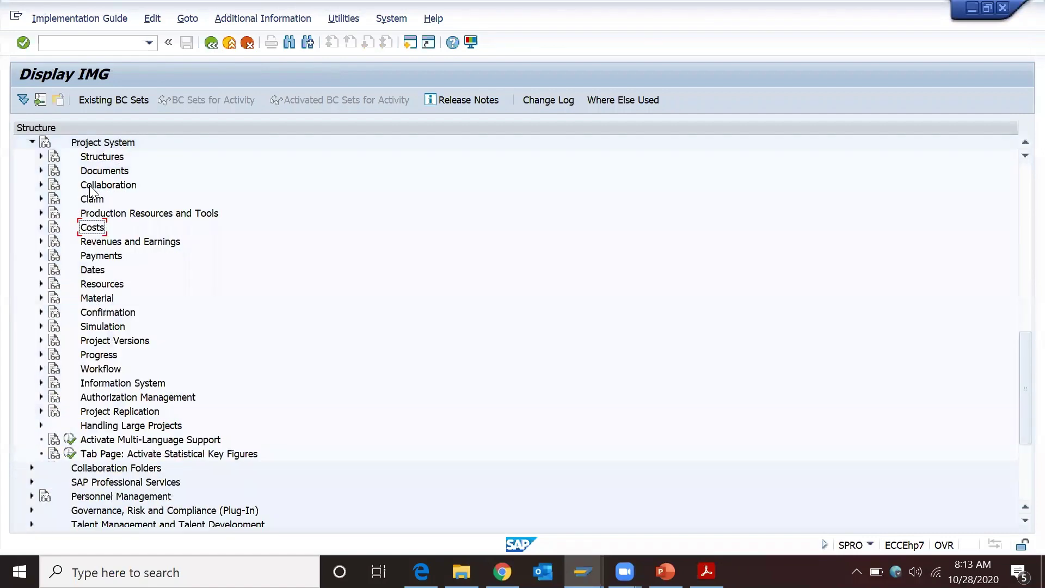
pyautogui.press('Right')
pyautogui.press('Down')
pyautogui.press('Down')
pyautogui.press('Down')
pyautogui.press('Down')
pyautogui.press('Down')
pyautogui.press('Down')
pyautogui.press('Down')
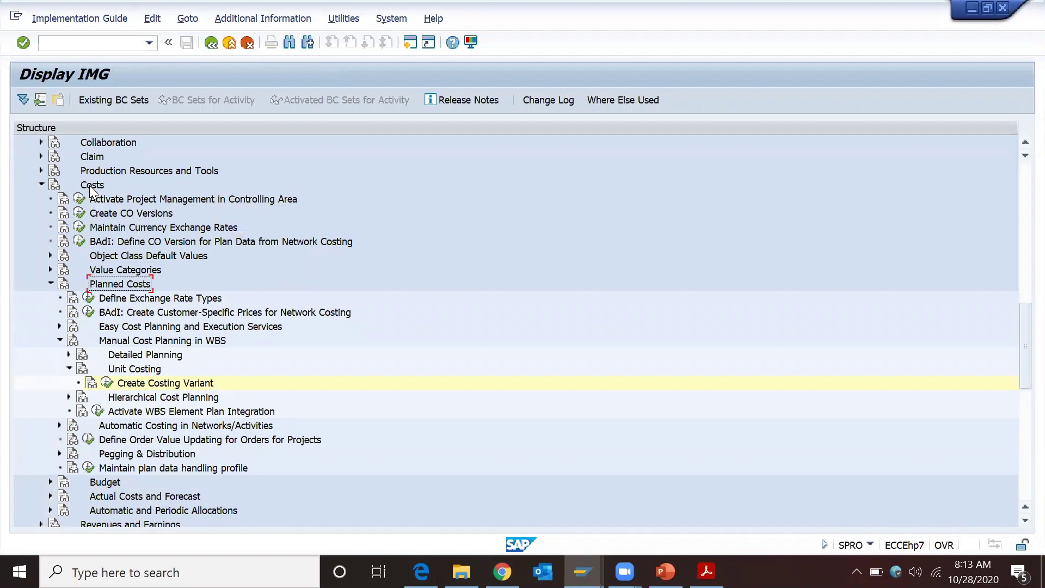
pyautogui.press('Left')
pyautogui.press('Right')
pyautogui.press('Down')
pyautogui.press('Down')
pyautogui.press('Down')
pyautogui.press('Down')
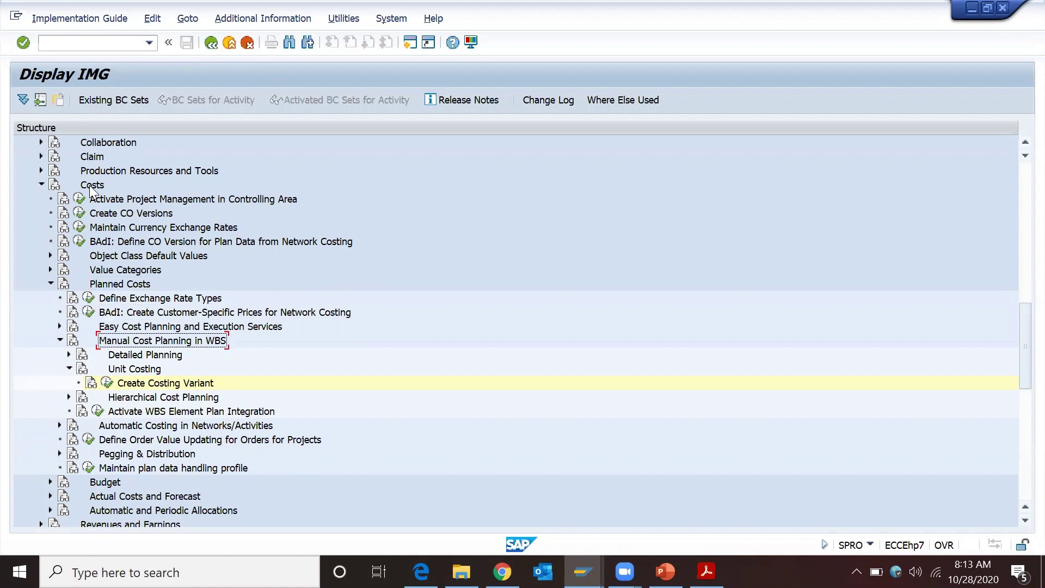
pyautogui.press('Left')
pyautogui.press('Right')
pyautogui.press('Down')
pyautogui.press('Down')
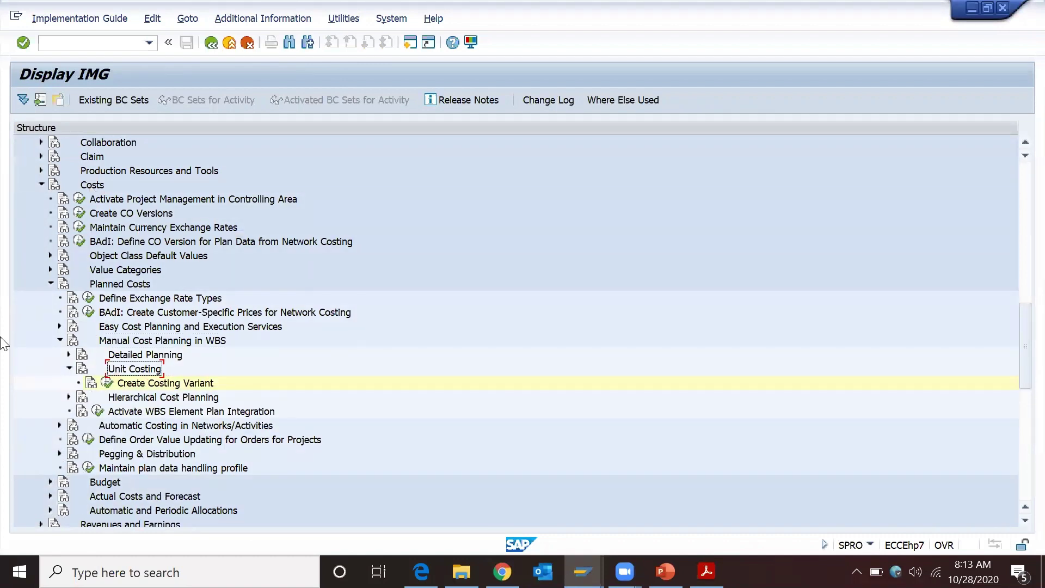
pyautogui.click(108, 382)
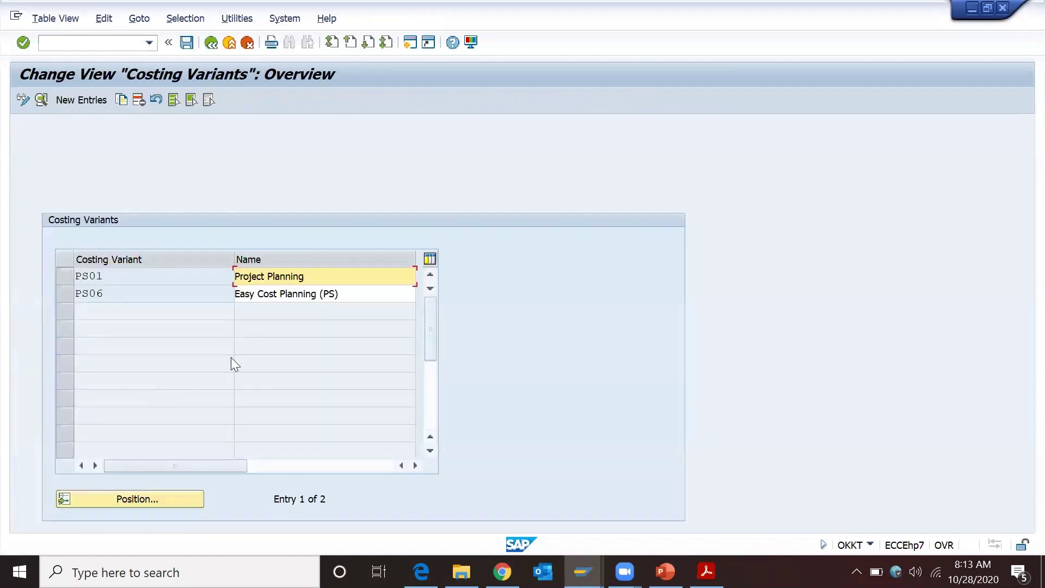
pyautogui.click(137, 296)
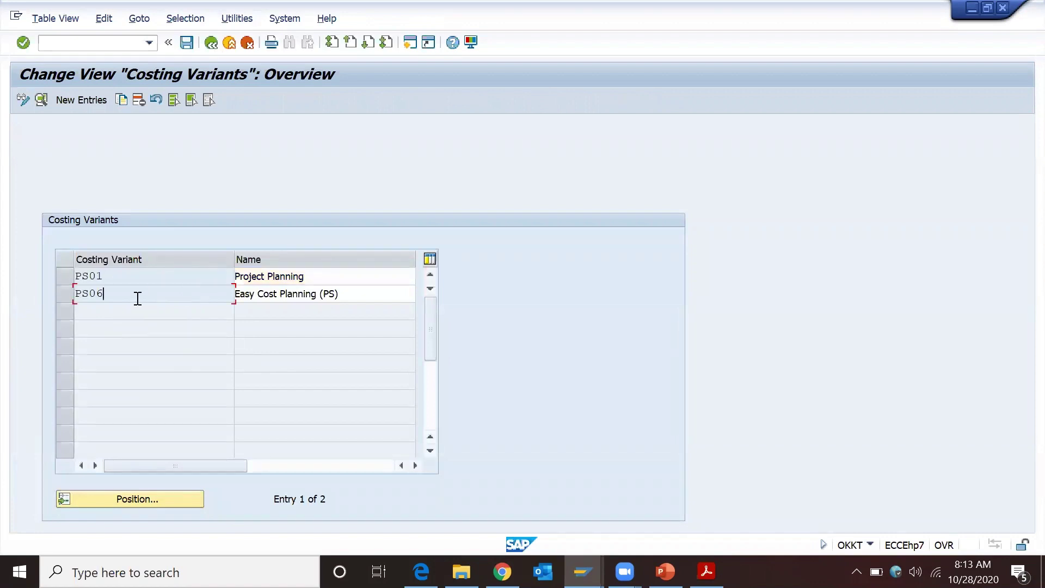
pyautogui.click(71, 296)
pyautogui.click(71, 296)
pyautogui.click(68, 278)
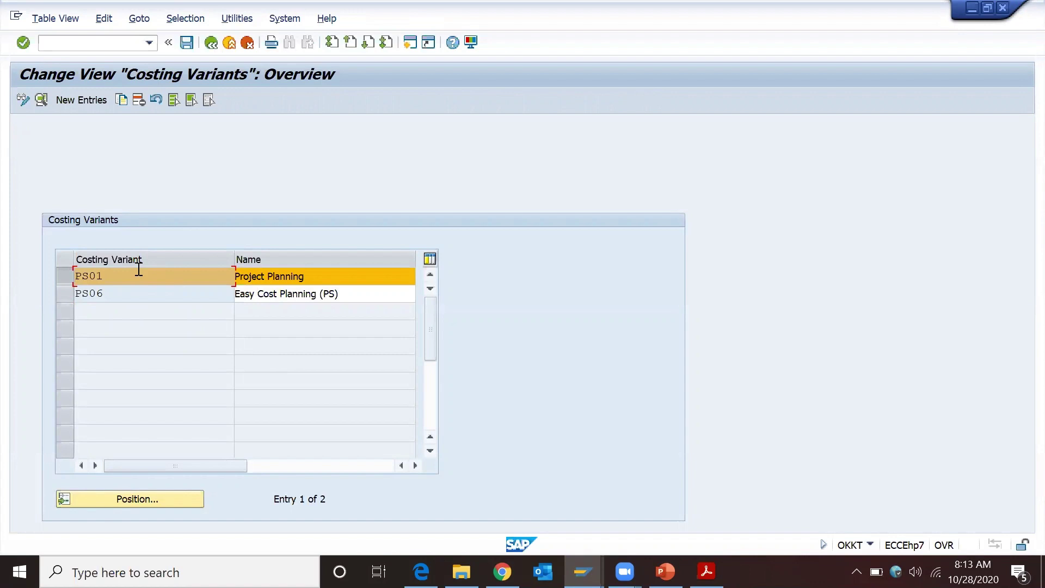
pyautogui.doubleClick(90, 275)
pyautogui.press('F2')
pyautogui.press('F3')
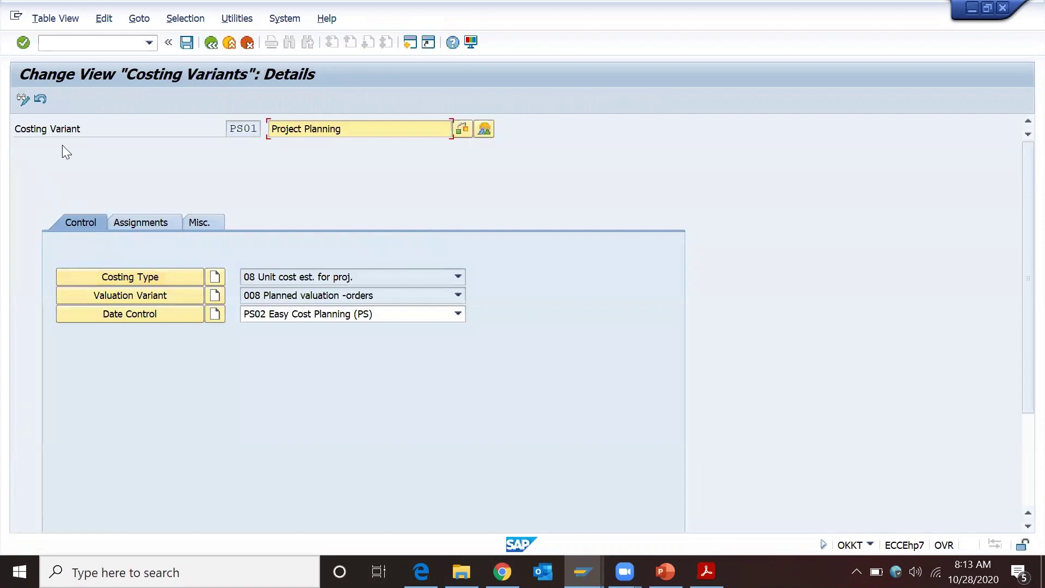
pyautogui.click(240, 128)
pyautogui.moveTo(272, 129); pyautogui.dragTo(379, 146)
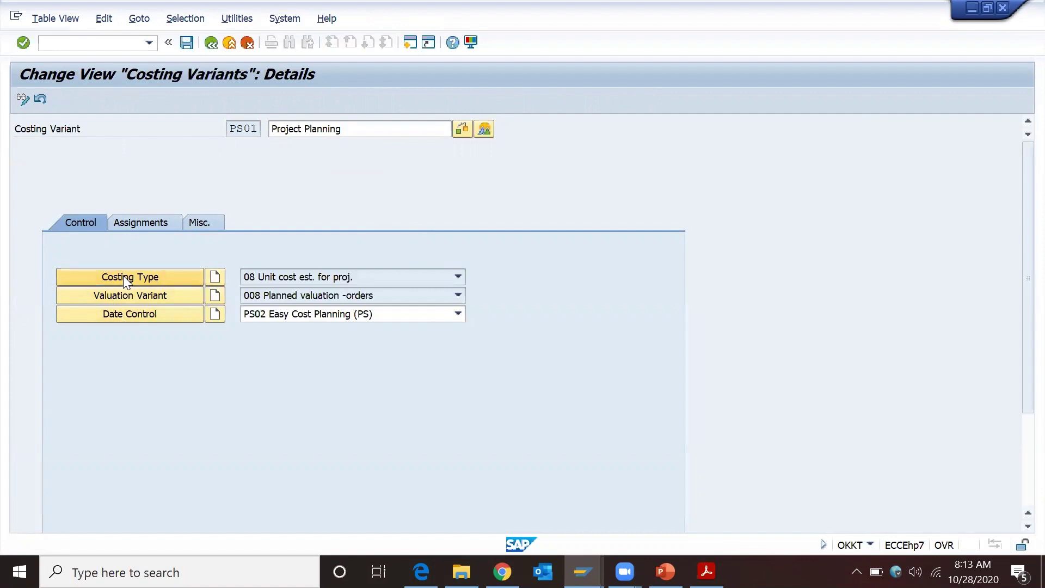
pyautogui.click(123, 275)
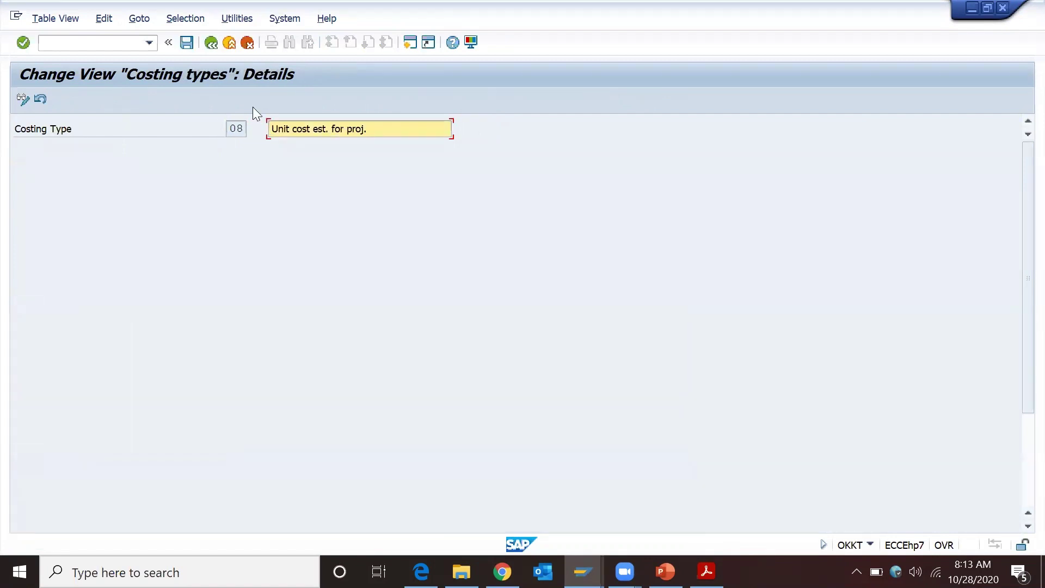
pyautogui.click(406, 131)
pyautogui.click(209, 45)
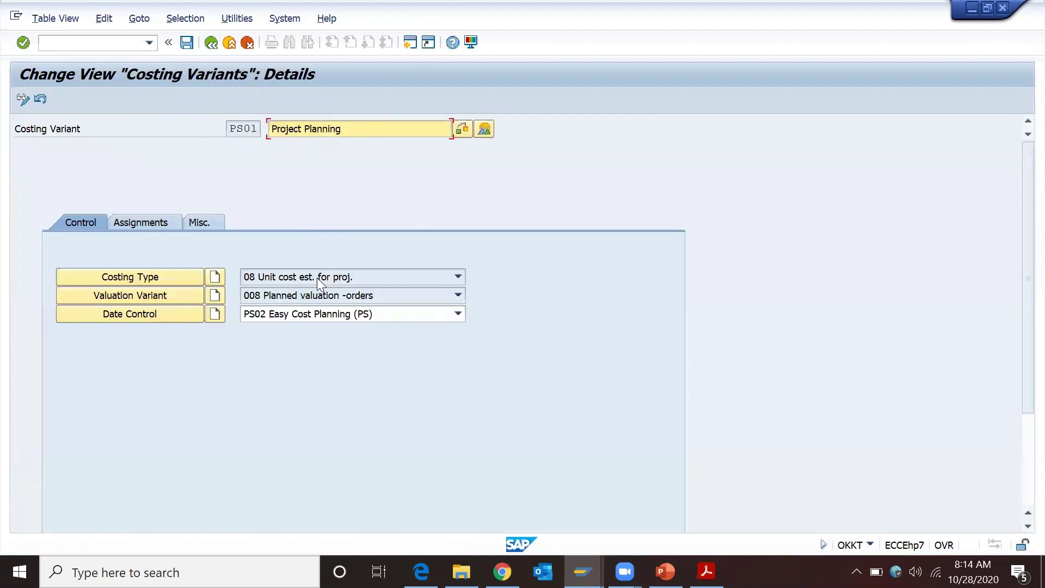
pyautogui.click(303, 276)
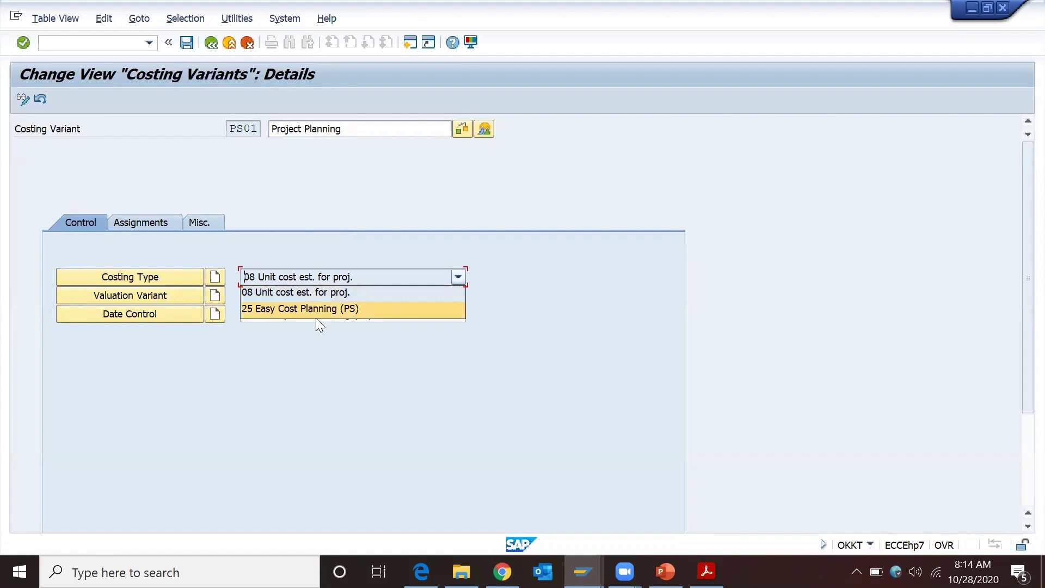
pyautogui.click(322, 378)
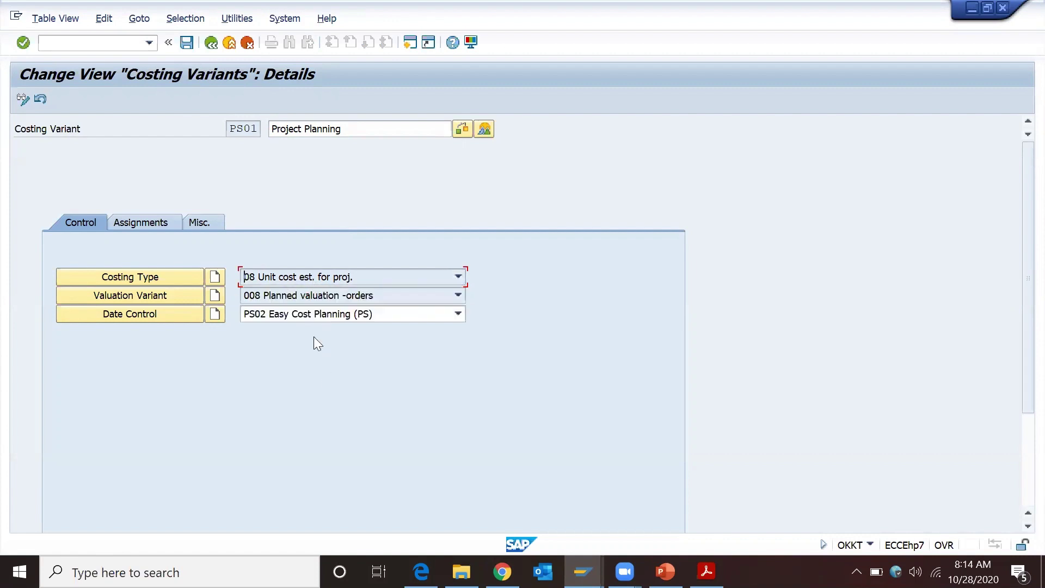
# Step: Display valuation variant 008, then start CJ40 for project A-91117 in a new session with /ocj40
pyautogui.click(143, 297)
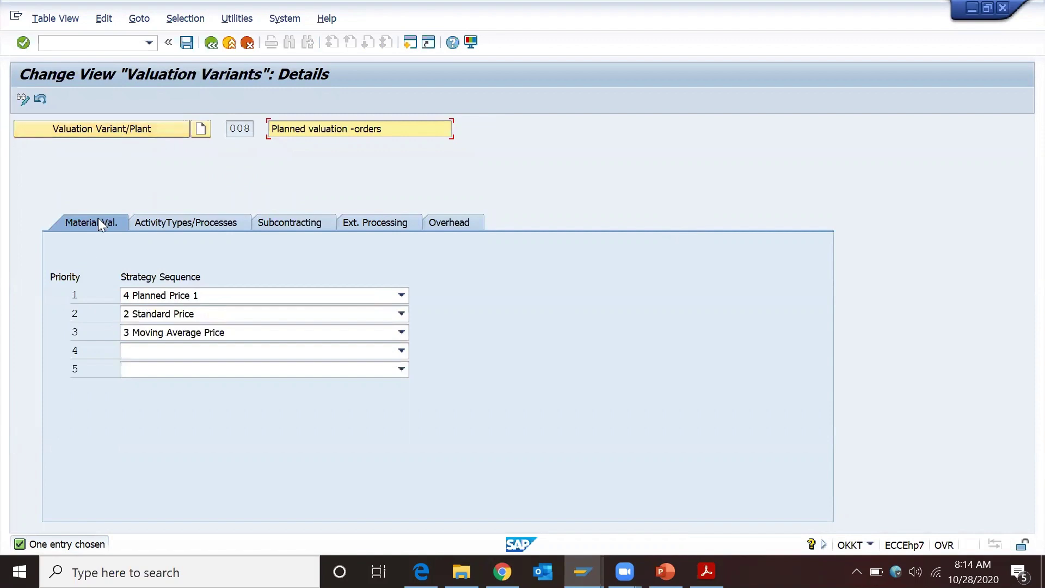
pyautogui.click(583, 571)
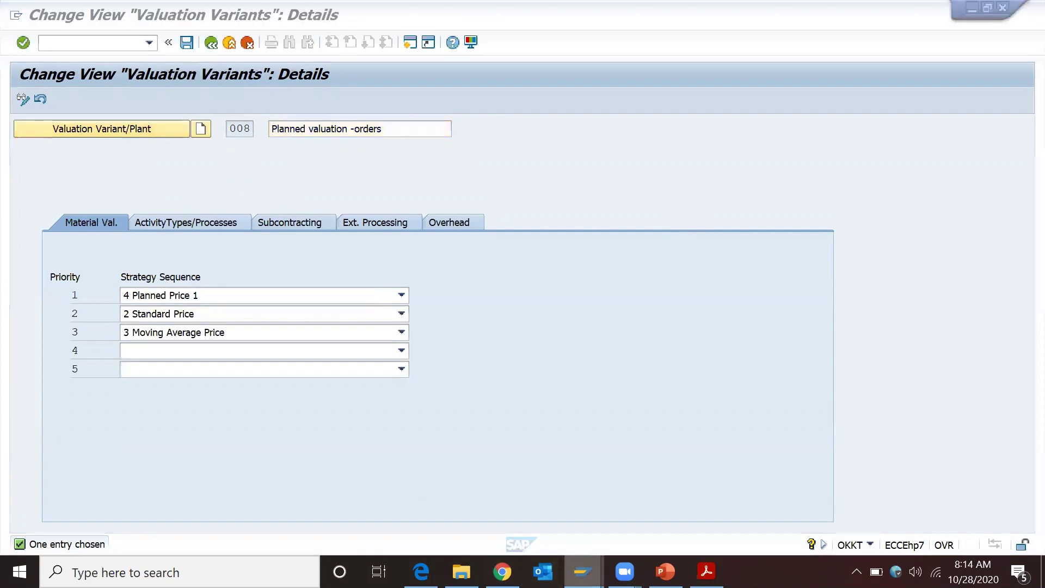
pyautogui.click(754, 501)
pyautogui.click(67, 45)
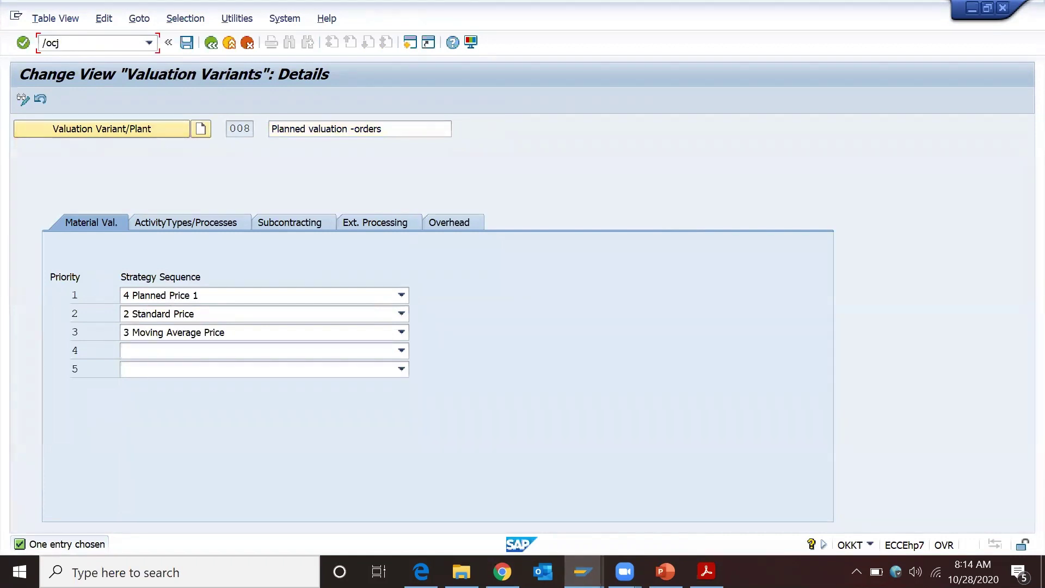
pyautogui.press('Return')
pyautogui.press('Return')
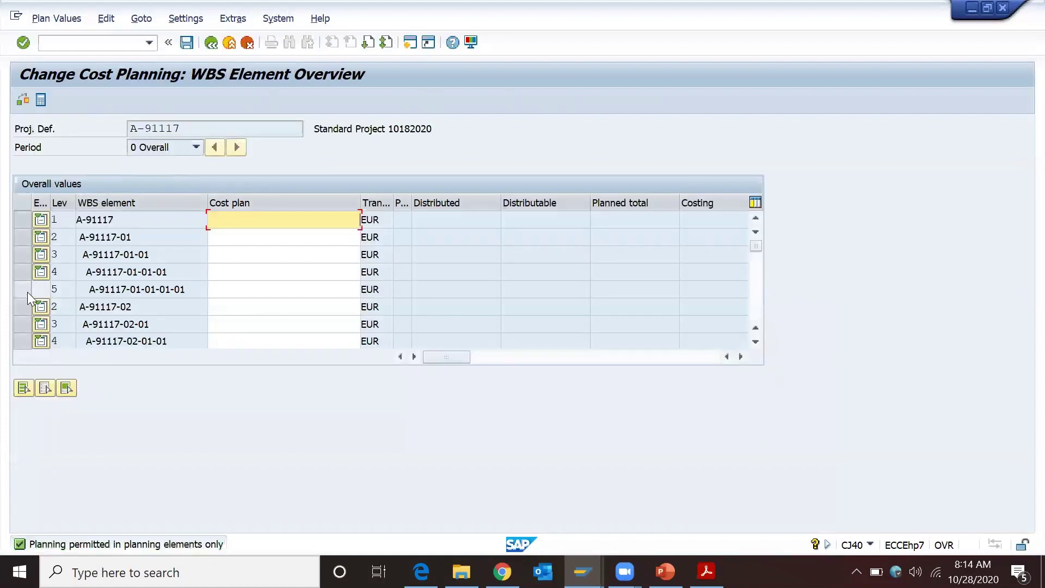
pyautogui.click(27, 291)
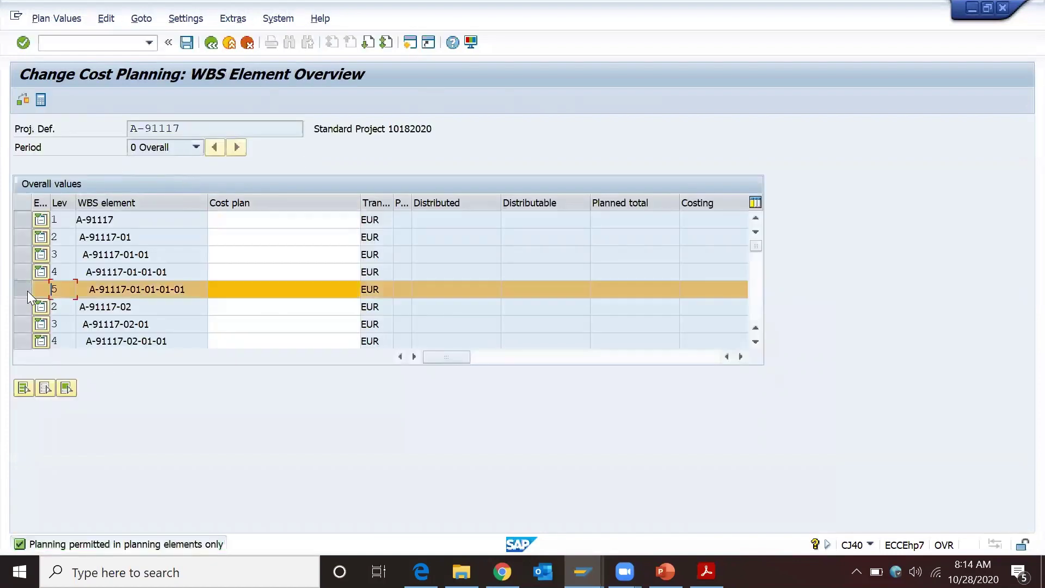
pyautogui.click(41, 99)
pyautogui.press('Return')
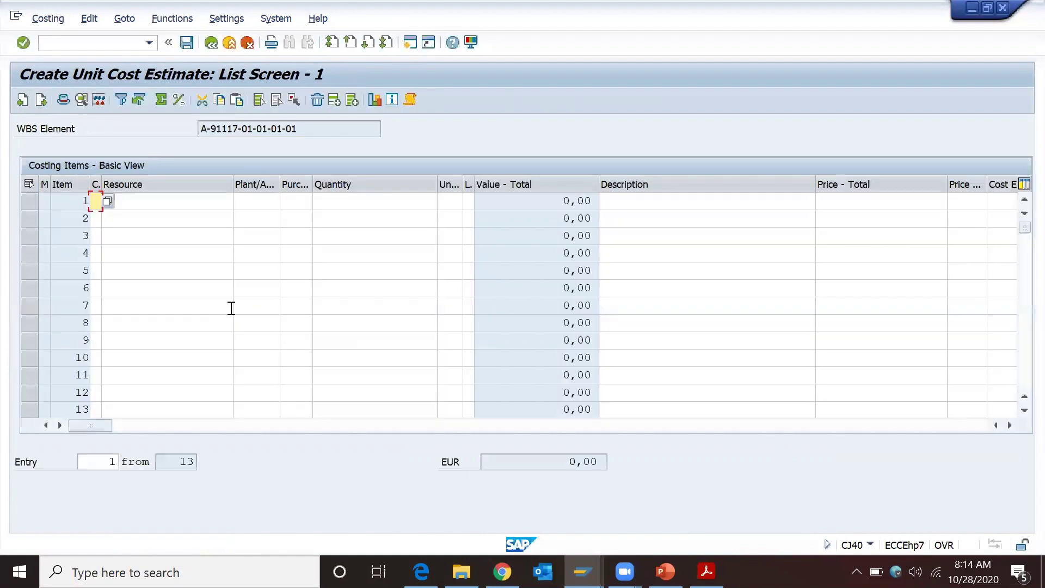
# Step: Add material item M with resource E-1314 in plant 1300, then return to valuation variant 008
pyautogui.press('F4')
pyautogui.press('Down')
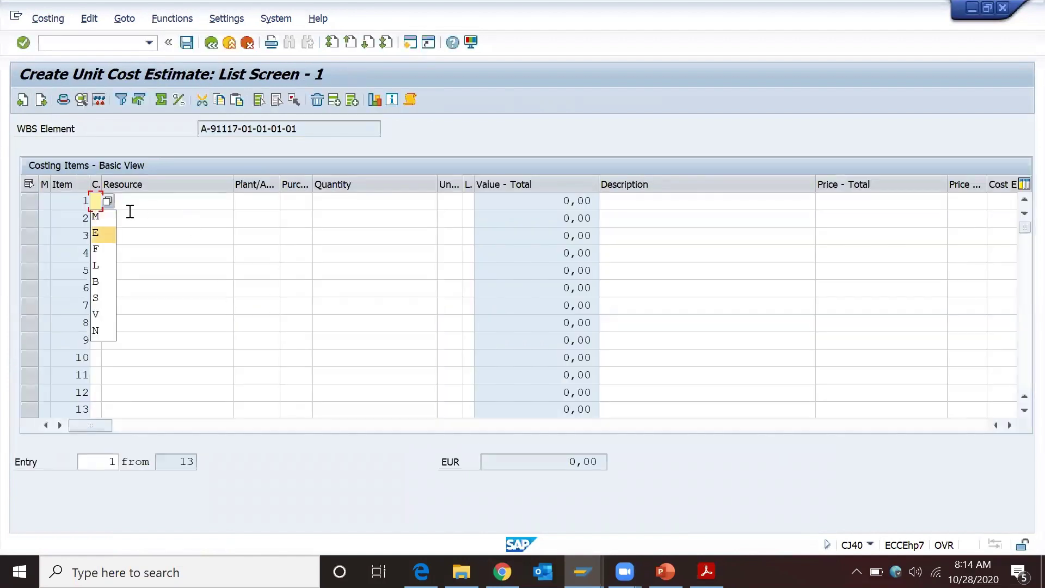
pyautogui.press('Up')
pyautogui.press('Return')
pyautogui.press('Tab')
pyautogui.press('BackSpace')
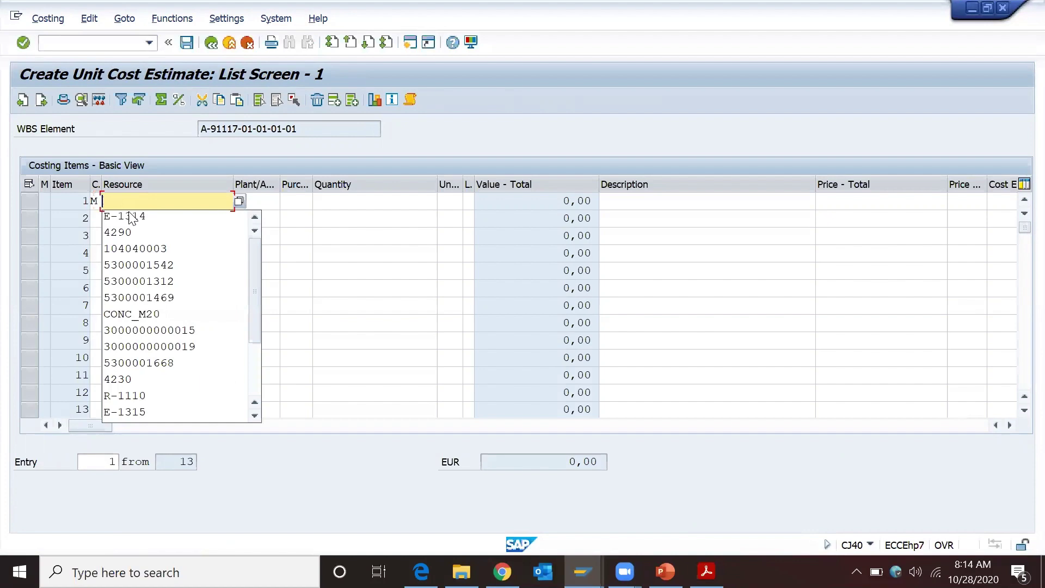
pyautogui.press('Down')
pyautogui.press('Return')
pyautogui.press('Return')
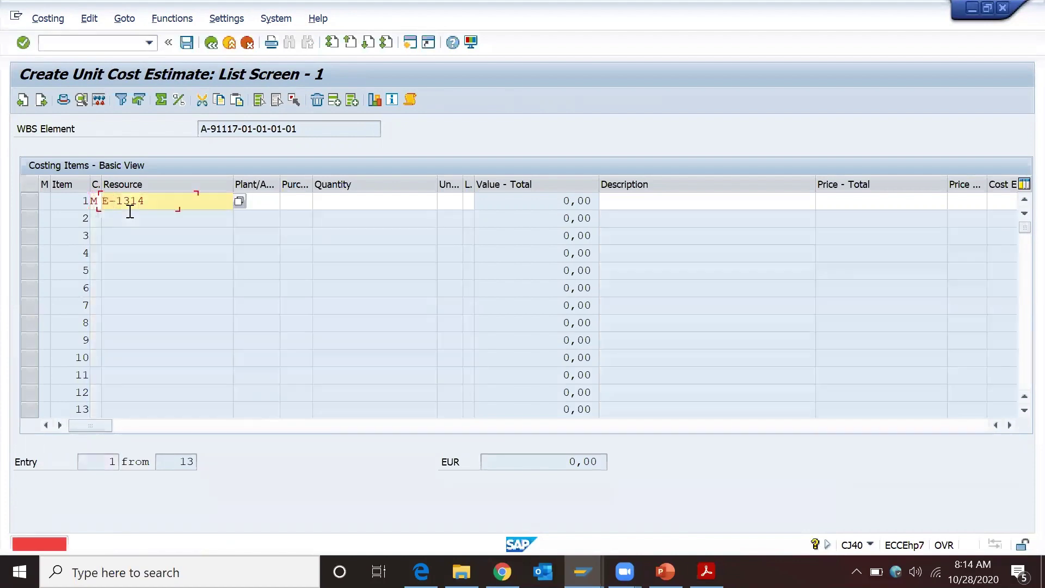
pyautogui.write('1300')
pyautogui.press('Return')
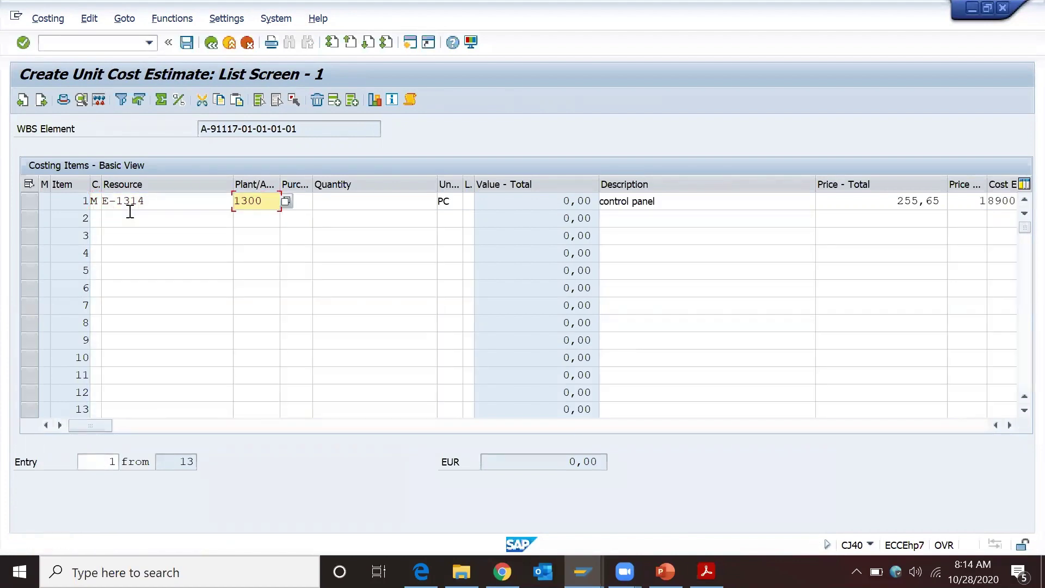
pyautogui.hotkey('alt', 'Tab')
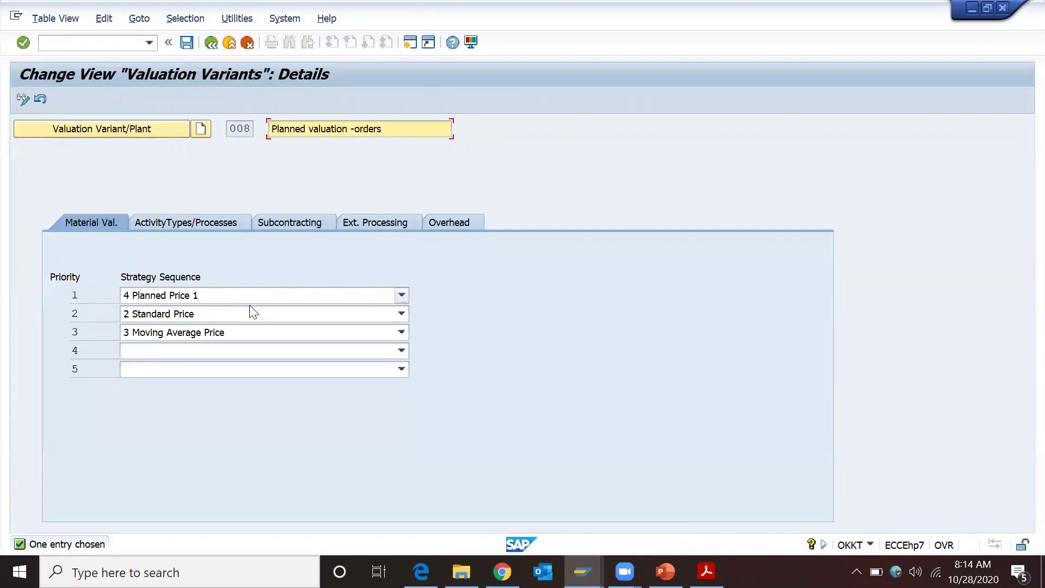
pyautogui.click(211, 295)
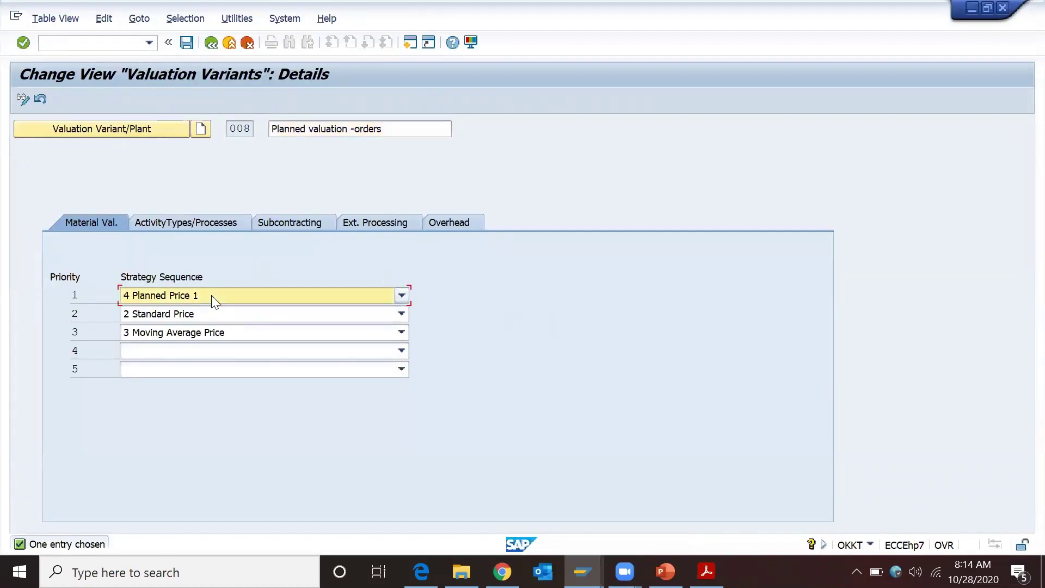
pyautogui.click(211, 295)
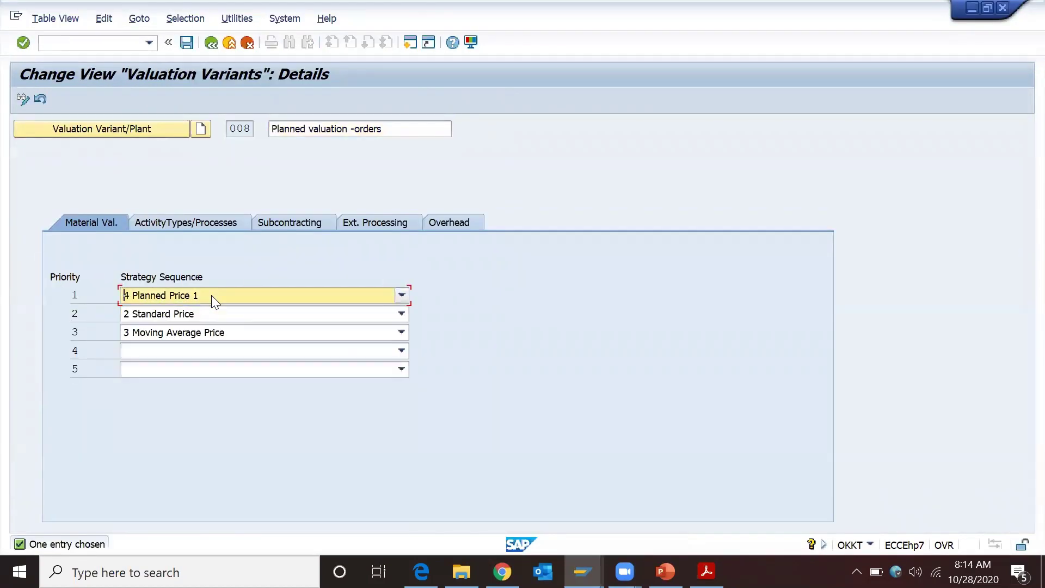
pyautogui.click(190, 319)
pyautogui.click(191, 322)
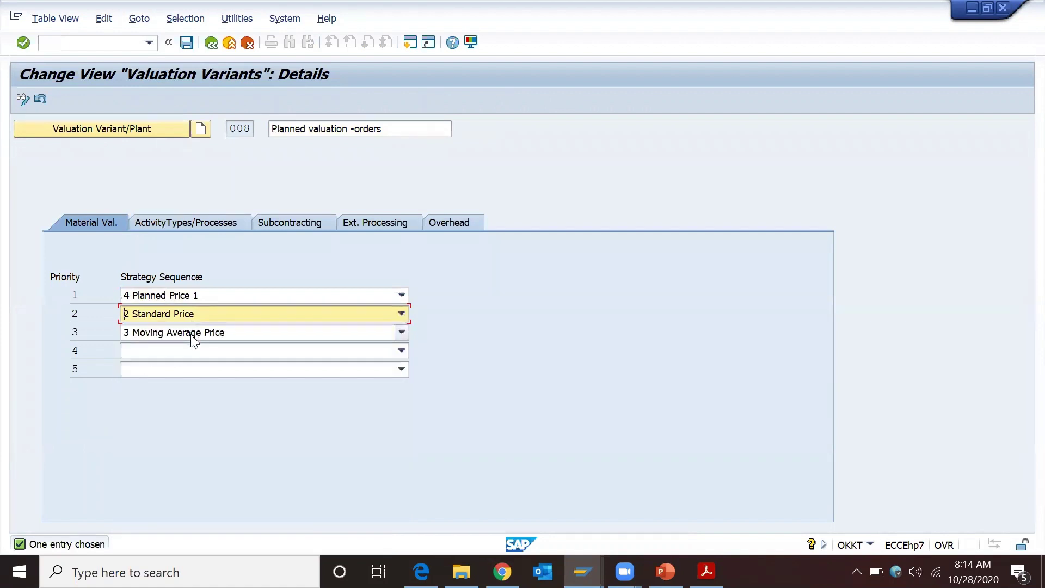
pyautogui.click(191, 334)
pyautogui.click(210, 346)
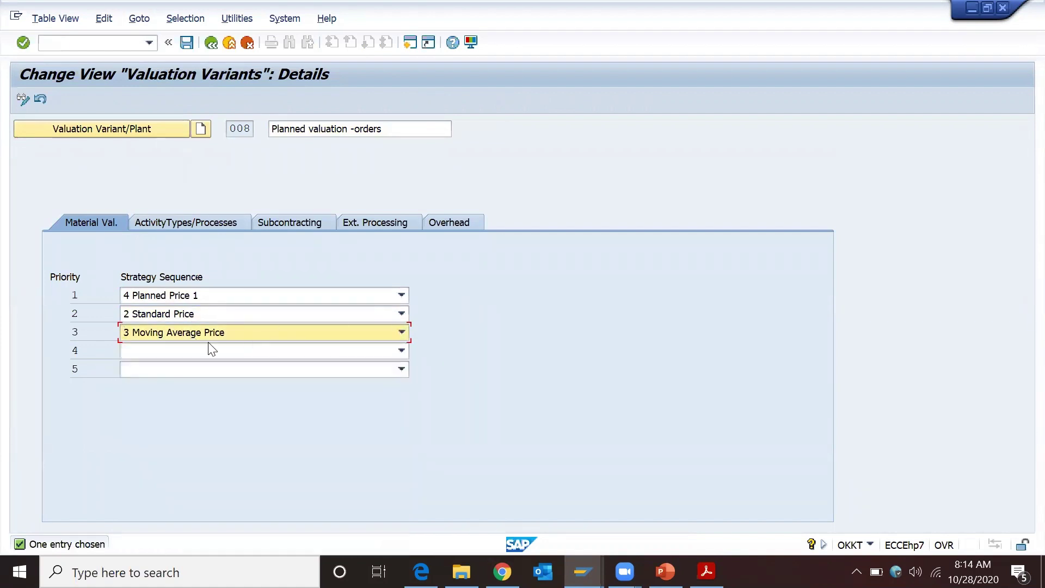
pyautogui.click(203, 355)
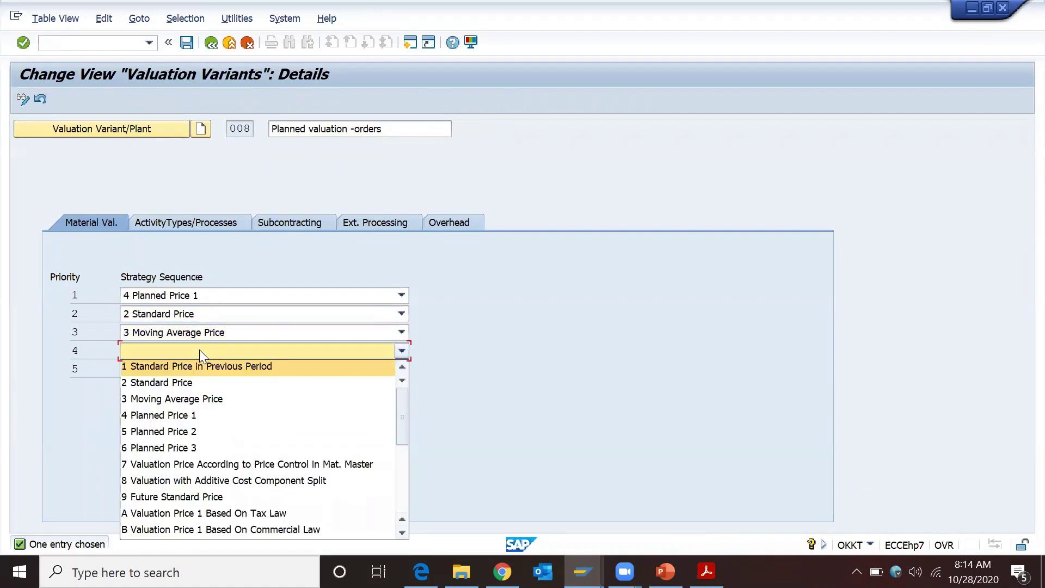
pyautogui.click(619, 318)
pyautogui.hotkey('alt', 'Tab')
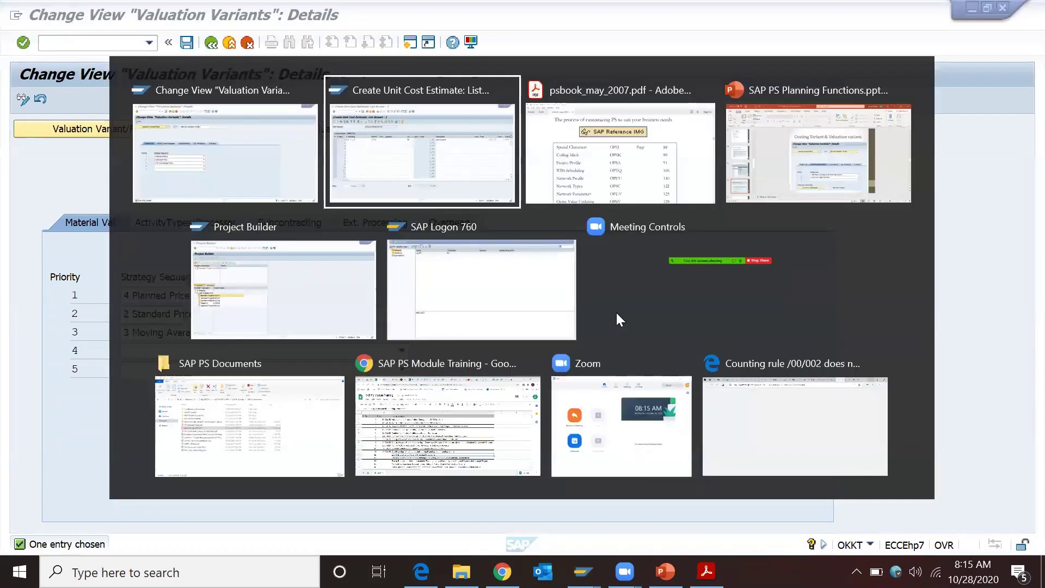
pyautogui.hotkey('alt', 'shift', 'Tab')
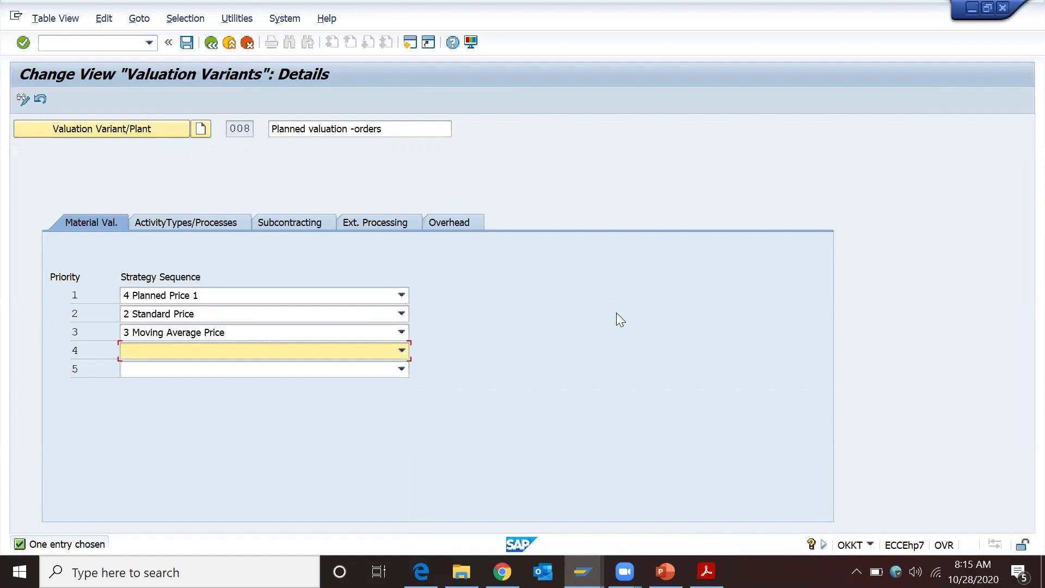
pyautogui.hotkey('alt', 'Tab')
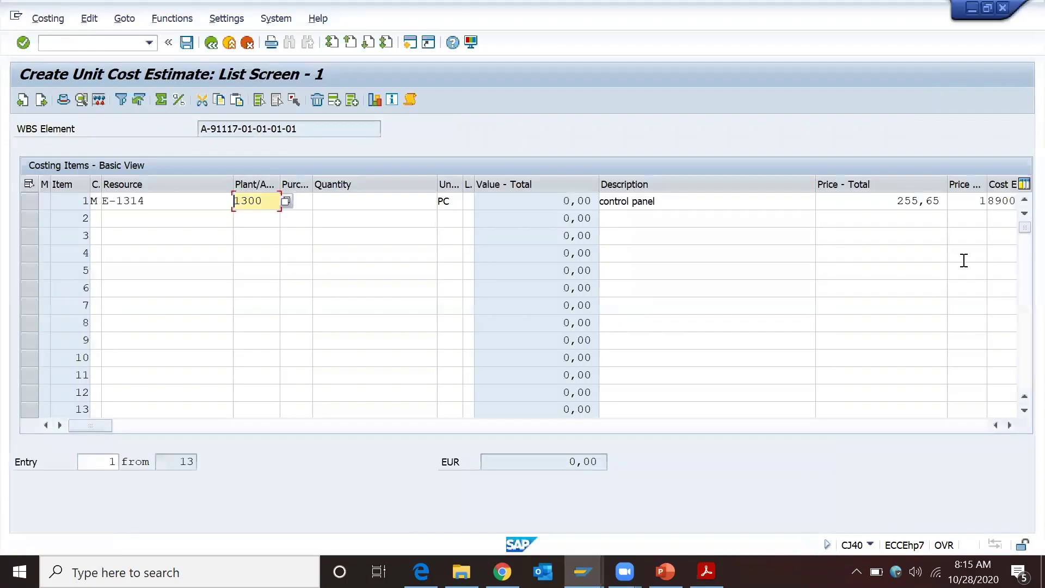
pyautogui.click(894, 205)
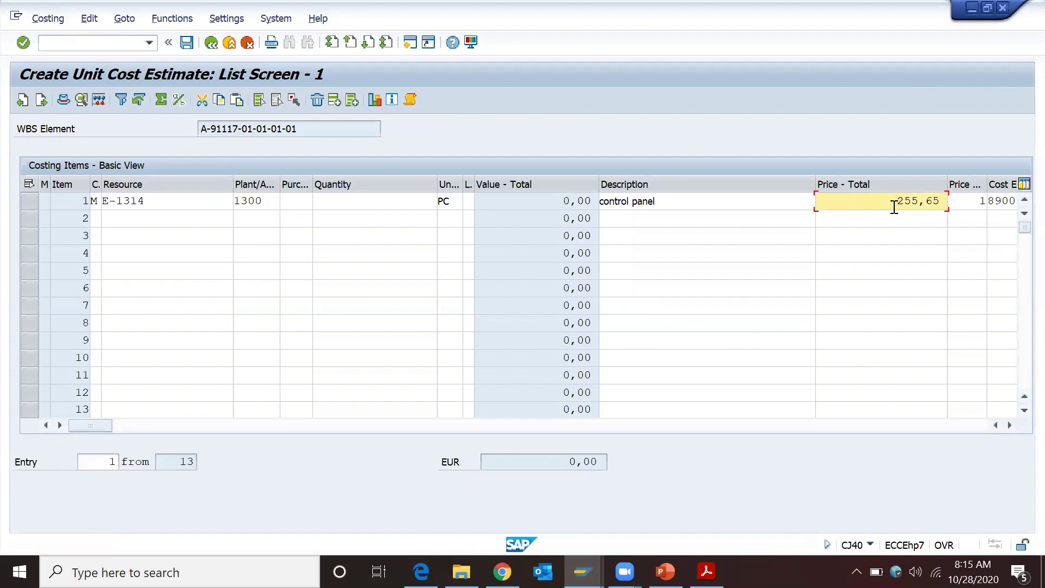
pyautogui.hotkey('alt', 'Tab')
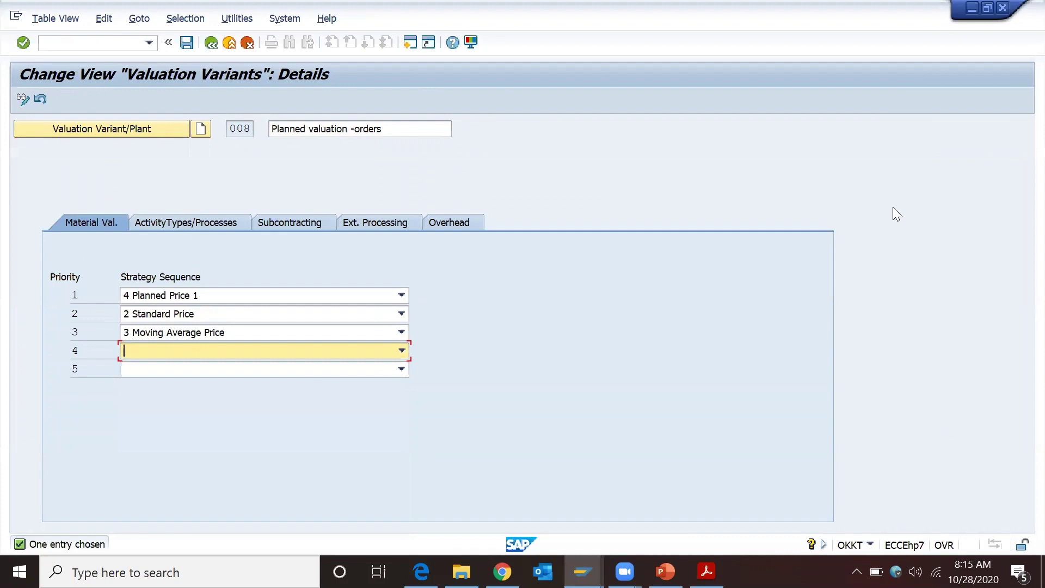
pyautogui.hotkey('alt', 't')
pyautogui.press('Escape')
pyautogui.hotkey('alt', 'Tab')
pyautogui.click(171, 200)
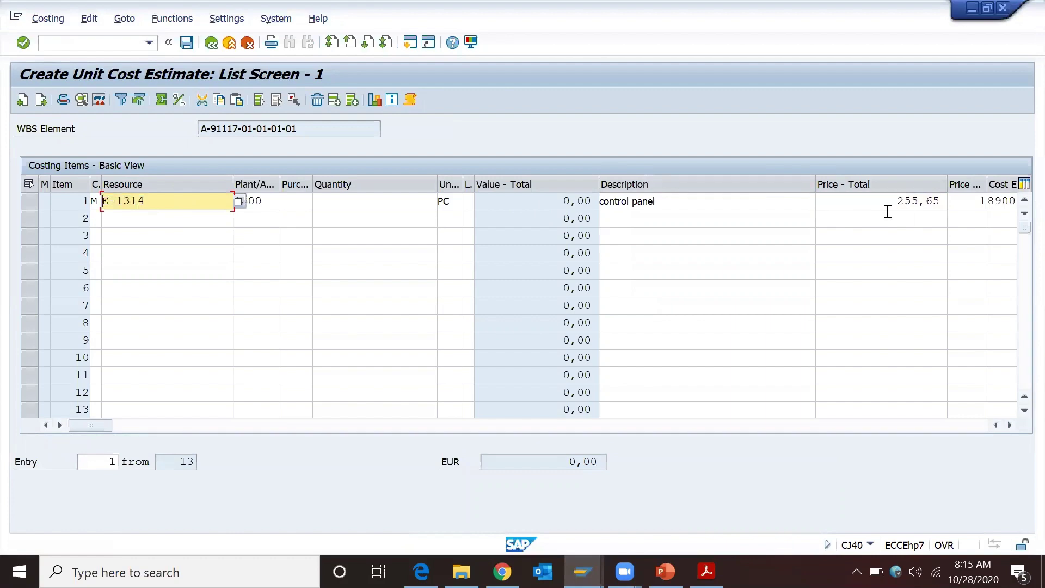
pyautogui.hotkey('alt', 'Tab')
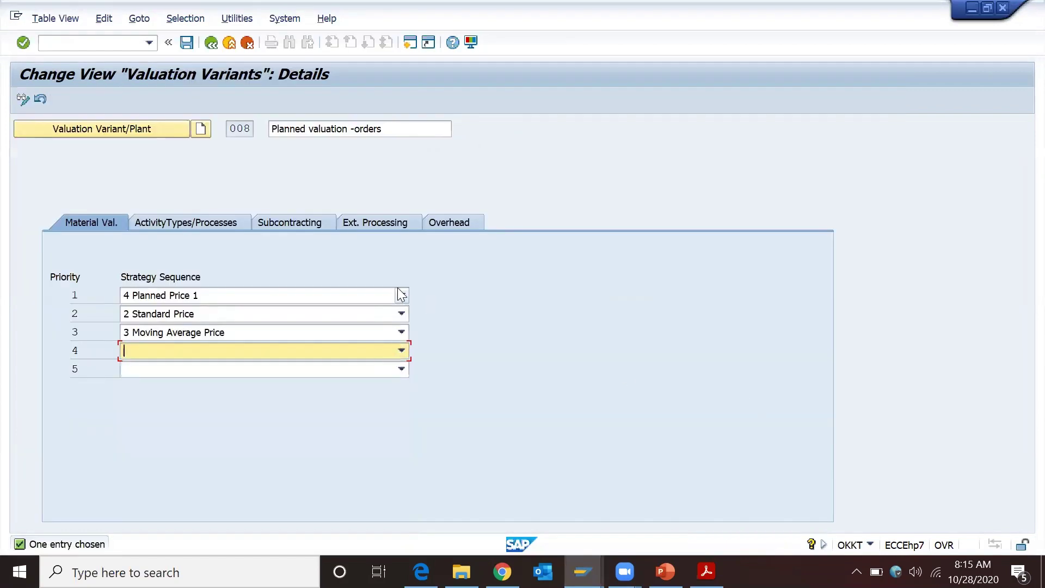
# Step: Review the activity type strategy priorities unchanged, then show the subcontracting strategy 7 Net Purchase Order Price
pyautogui.click(202, 230)
pyautogui.click(538, 364)
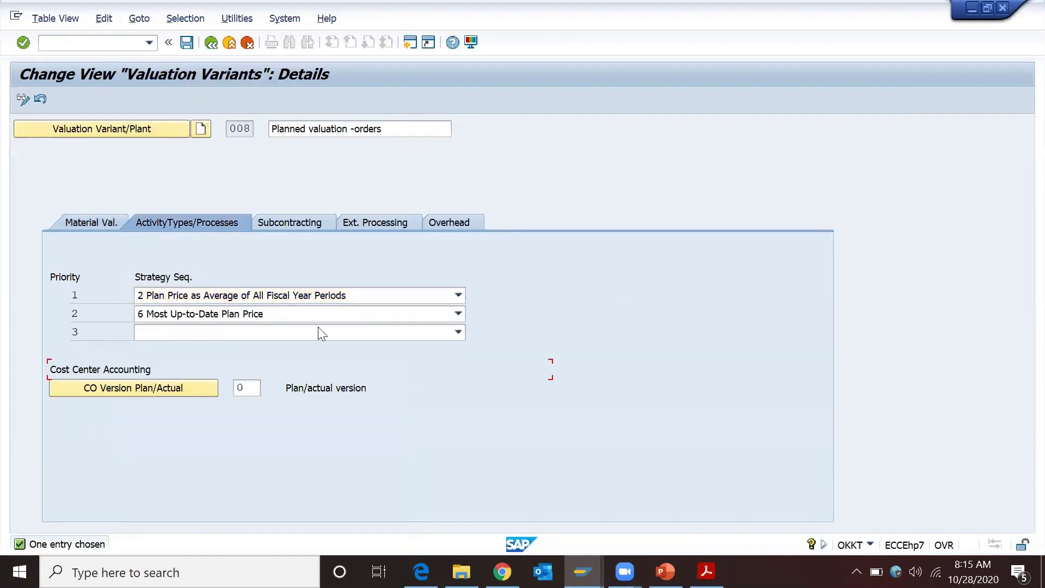
pyautogui.click(246, 298)
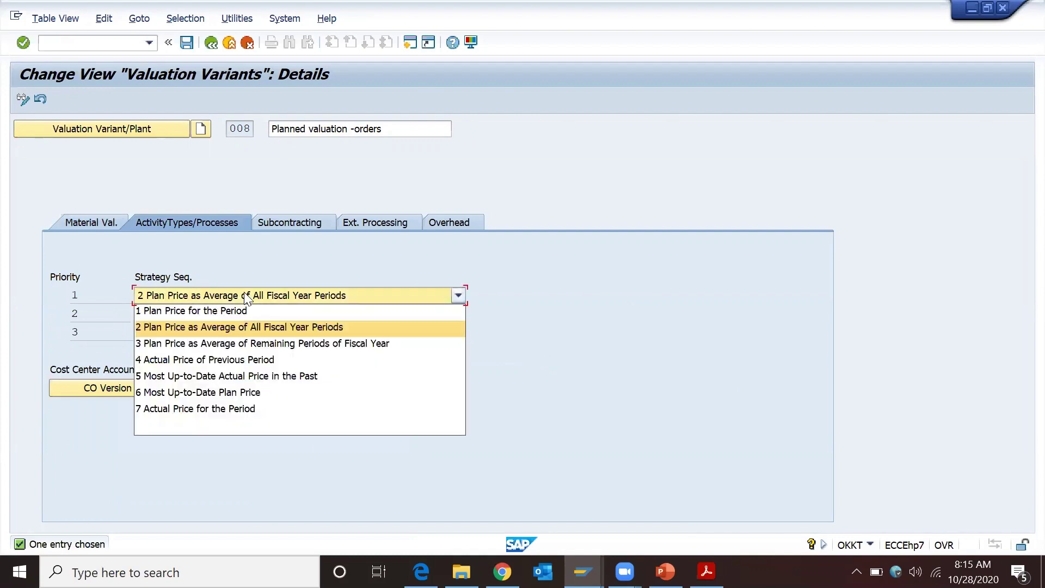
pyautogui.click(83, 293)
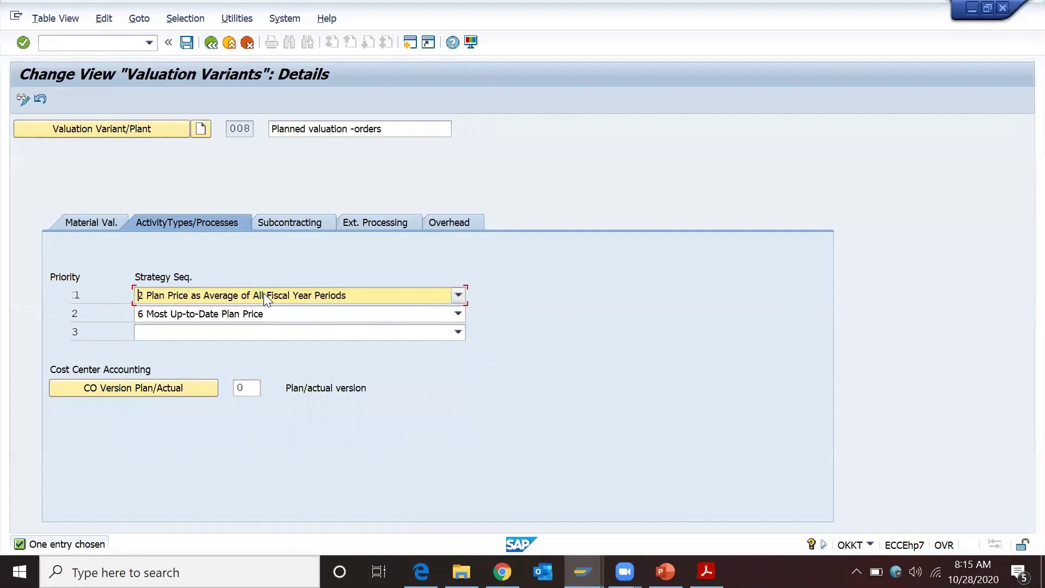
pyautogui.click(458, 295)
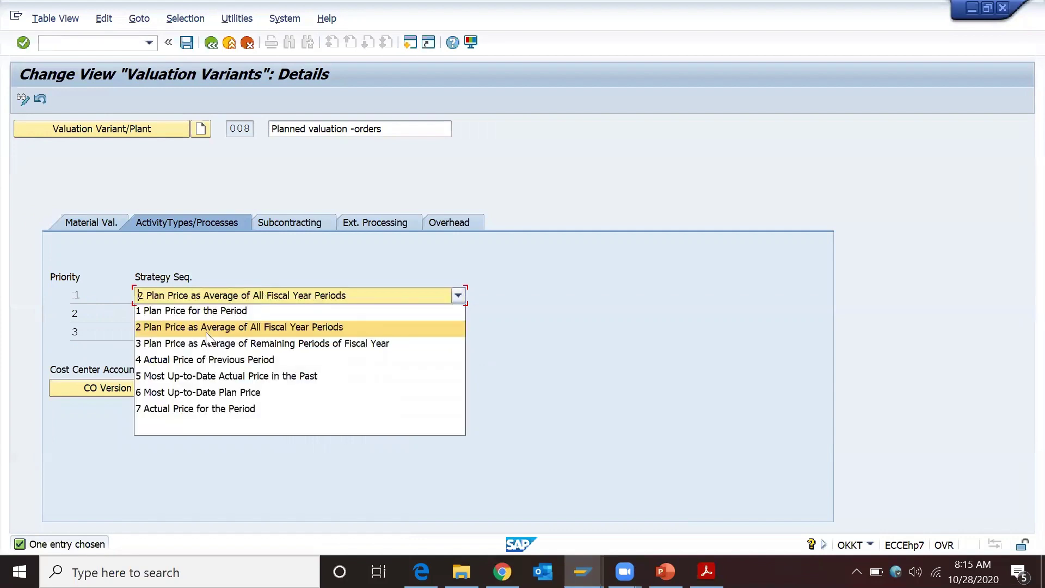
pyautogui.click(315, 327)
pyautogui.click(274, 318)
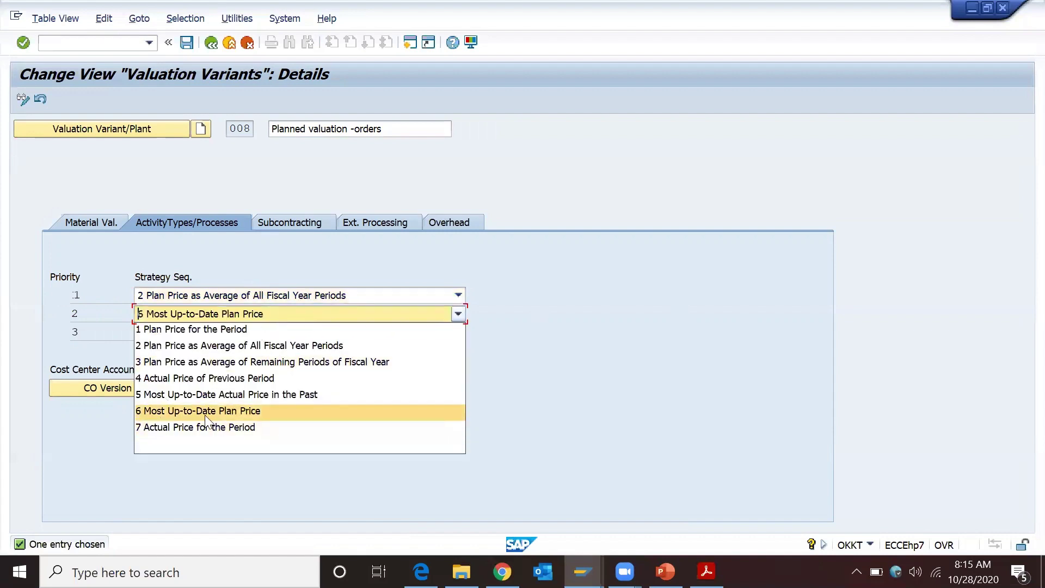
pyautogui.click(659, 350)
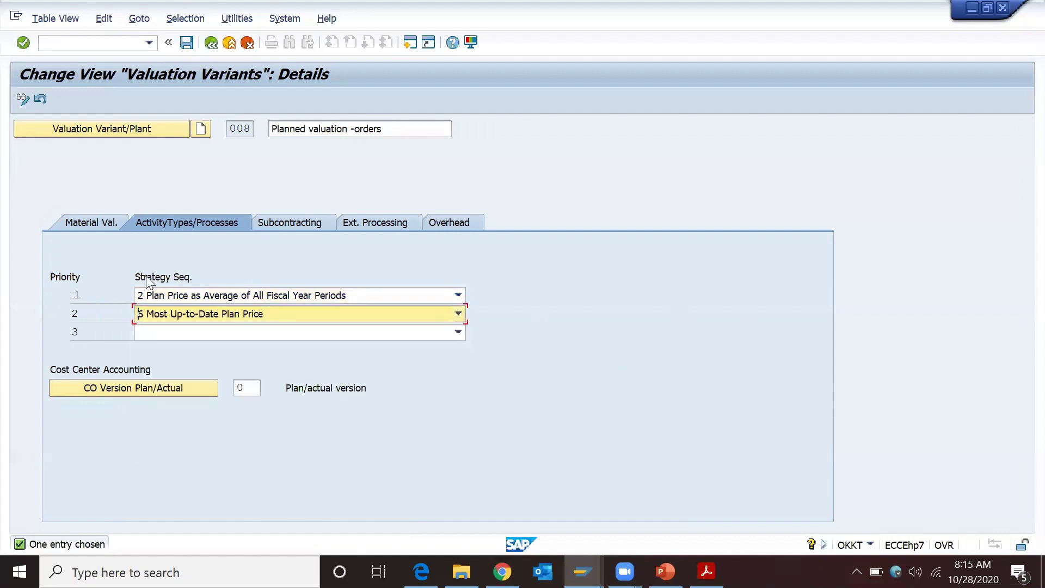
pyautogui.click(172, 296)
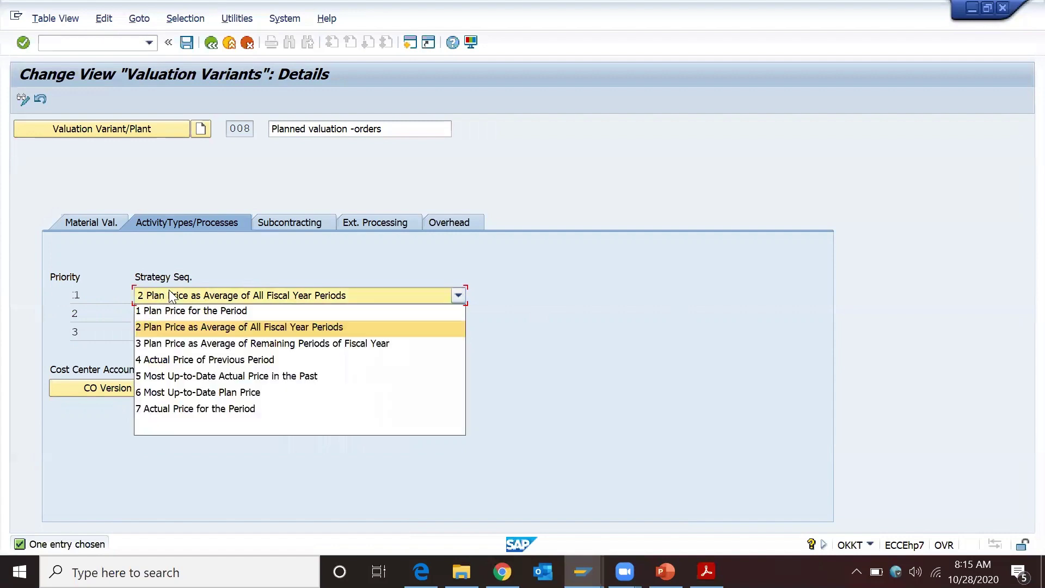
pyautogui.click(75, 302)
pyautogui.moveTo(70, 296); pyautogui.dragTo(99, 297)
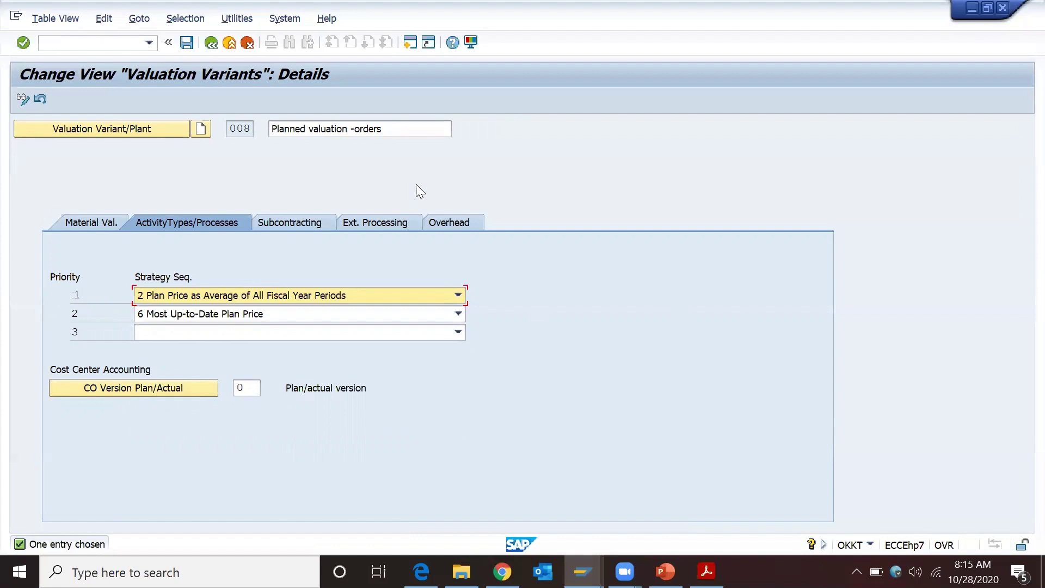
pyautogui.click(297, 222)
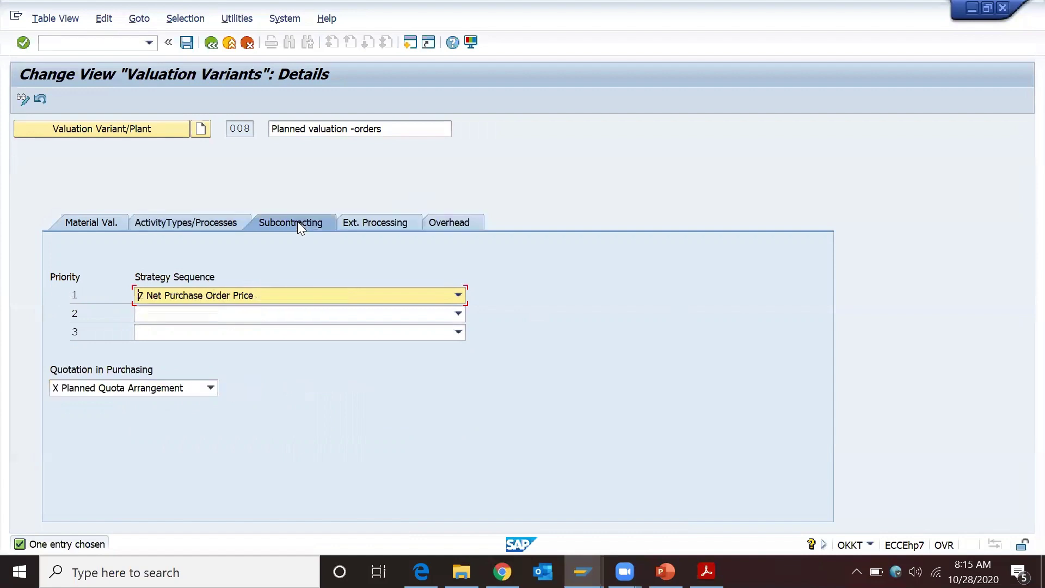
# Step: Check subcontracting and external processing strategy options unchanged, then show overhead costing sheet 130000 Projects
pyautogui.click(212, 296)
pyautogui.click(212, 297)
pyautogui.click(379, 224)
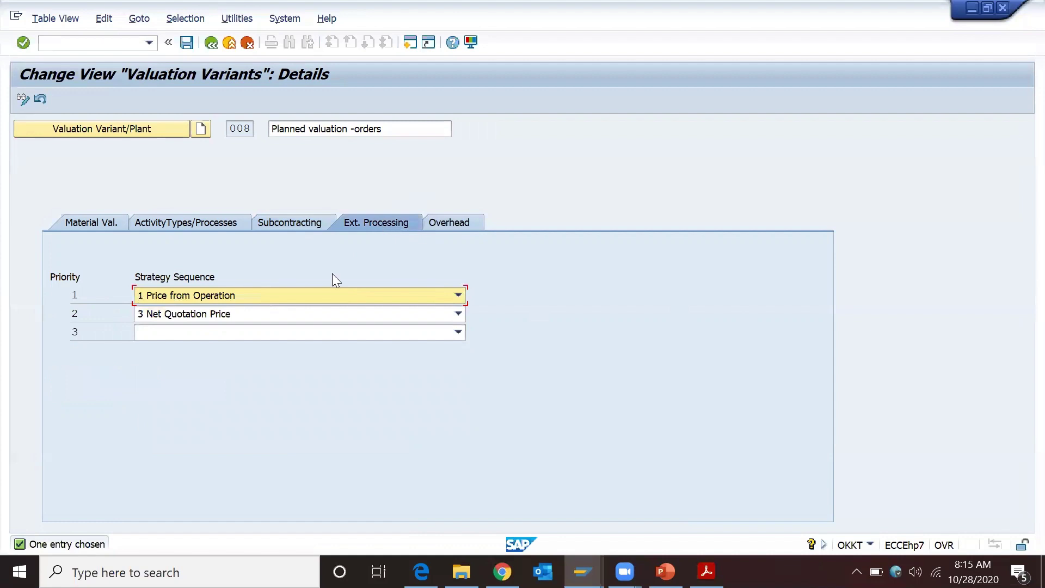
pyautogui.click(256, 294)
pyautogui.click(256, 295)
pyautogui.click(225, 316)
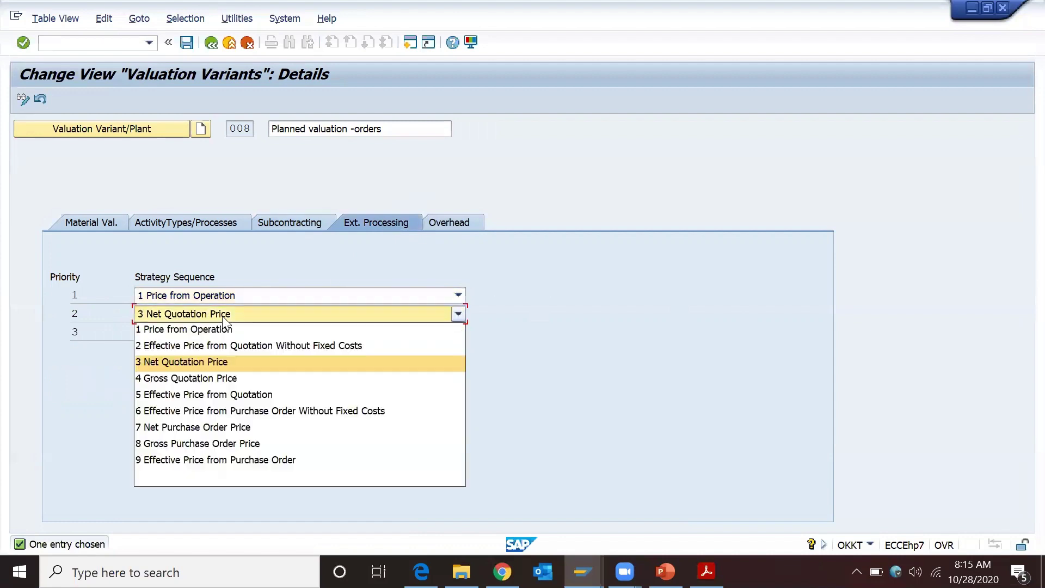
pyautogui.click(223, 318)
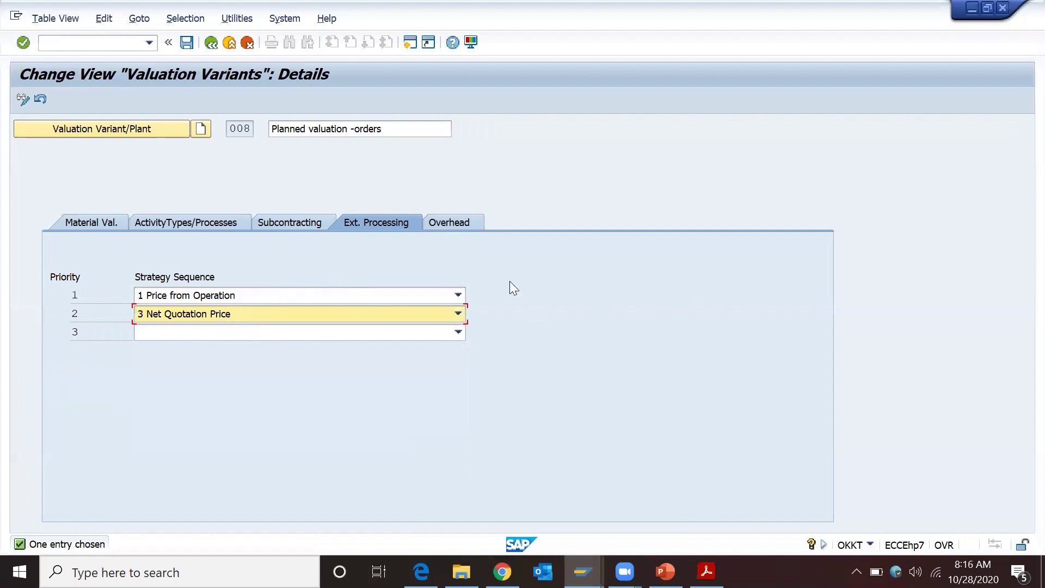
pyautogui.click(452, 223)
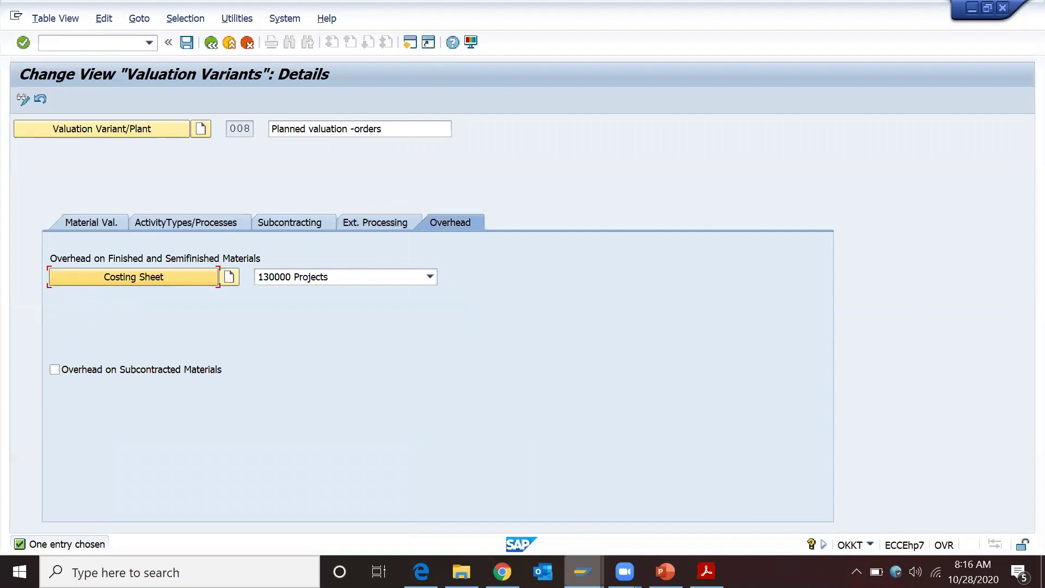
# Step: Set the control panel E-1314 quantity to 12 and save the unit cost estimate
pyautogui.moveTo(582, 571)
pyautogui.click(865, 516)
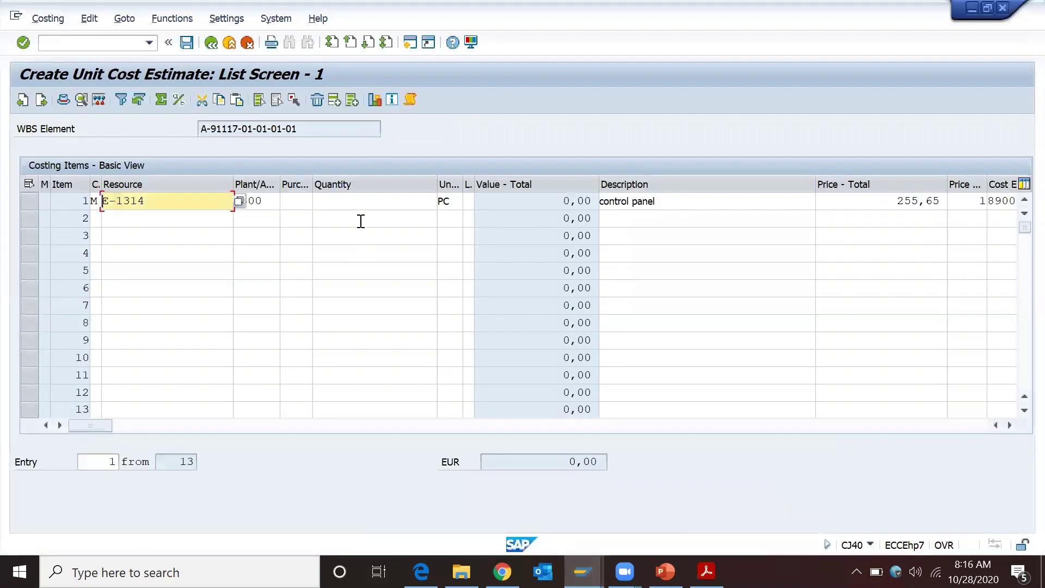
pyautogui.click(359, 199)
pyautogui.write('12')
pyautogui.press('Return')
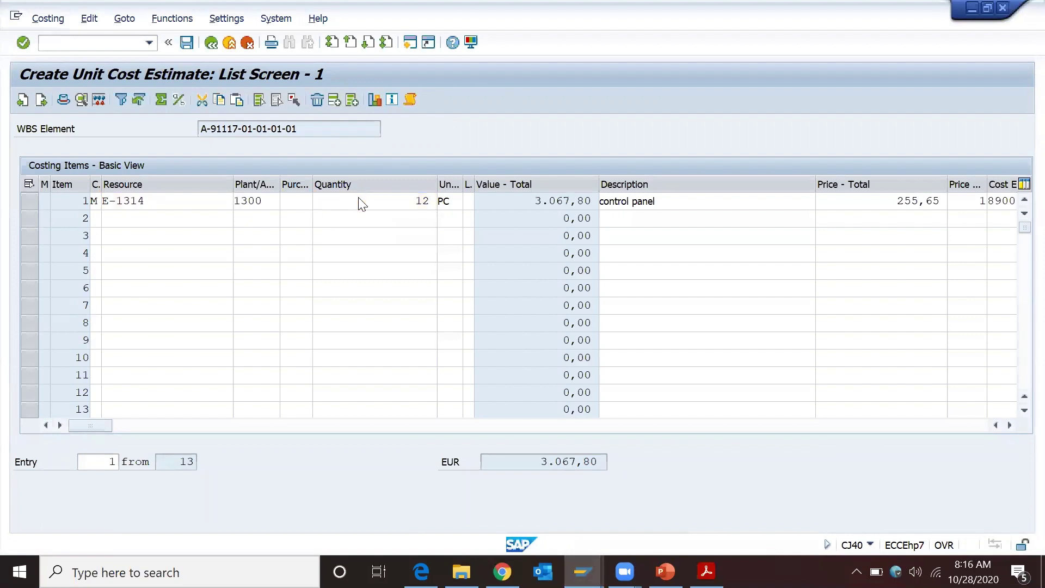
pyautogui.click(211, 43)
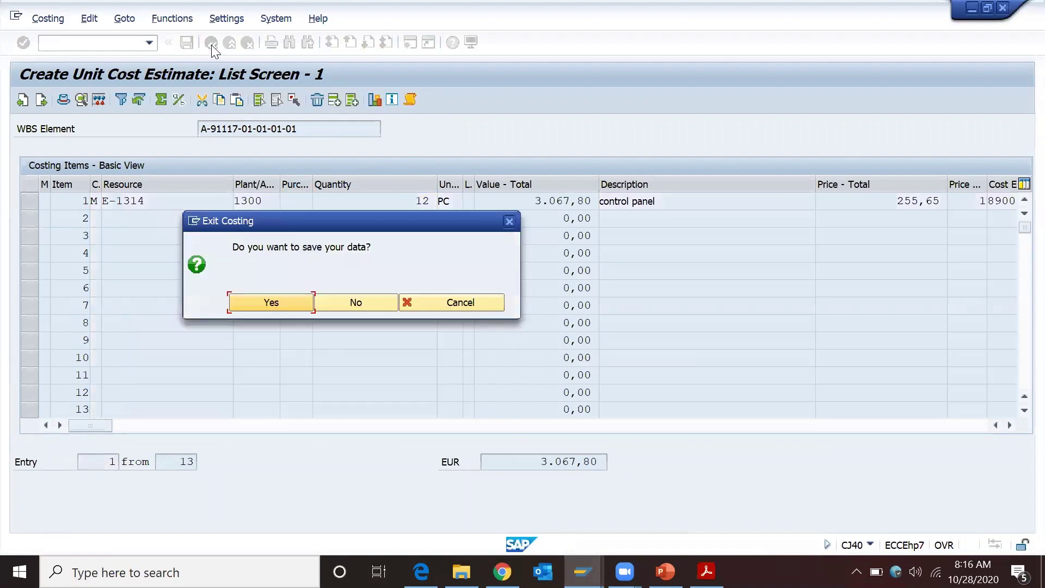
pyautogui.click(258, 303)
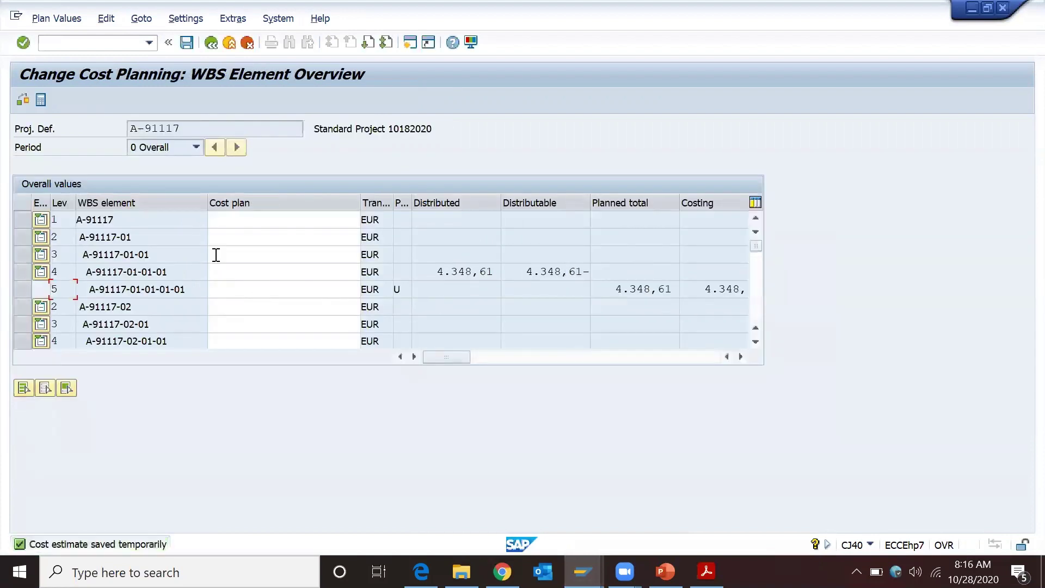
# Step: Check the 4.348,61 EUR planned total and its overhead lines, including 153,39 OHS Other Materials
pyautogui.click(22, 290)
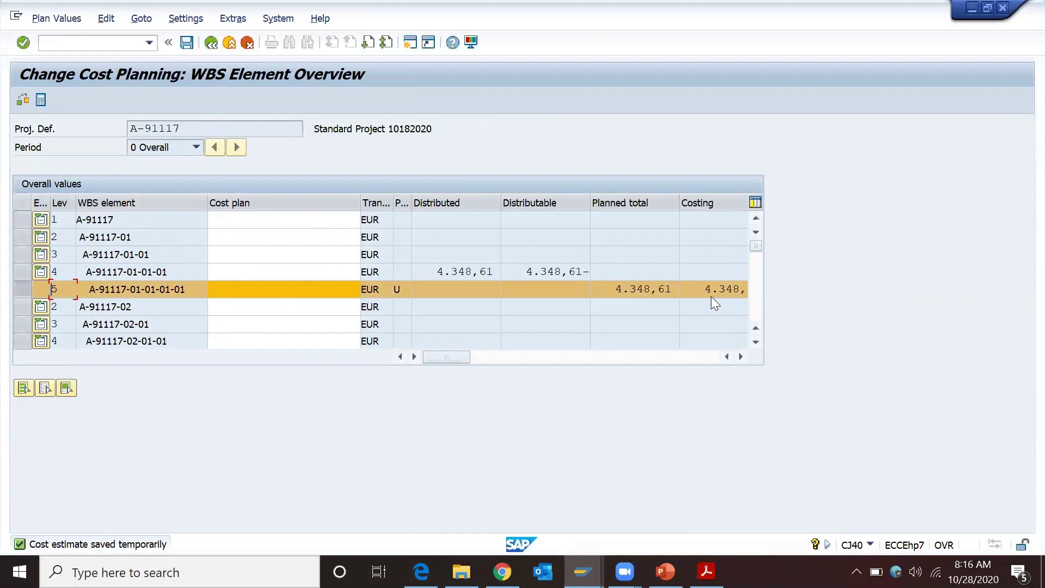
pyautogui.click(610, 293)
pyautogui.moveTo(610, 293); pyautogui.dragTo(675, 292)
pyautogui.click(673, 290)
pyautogui.click(40, 99)
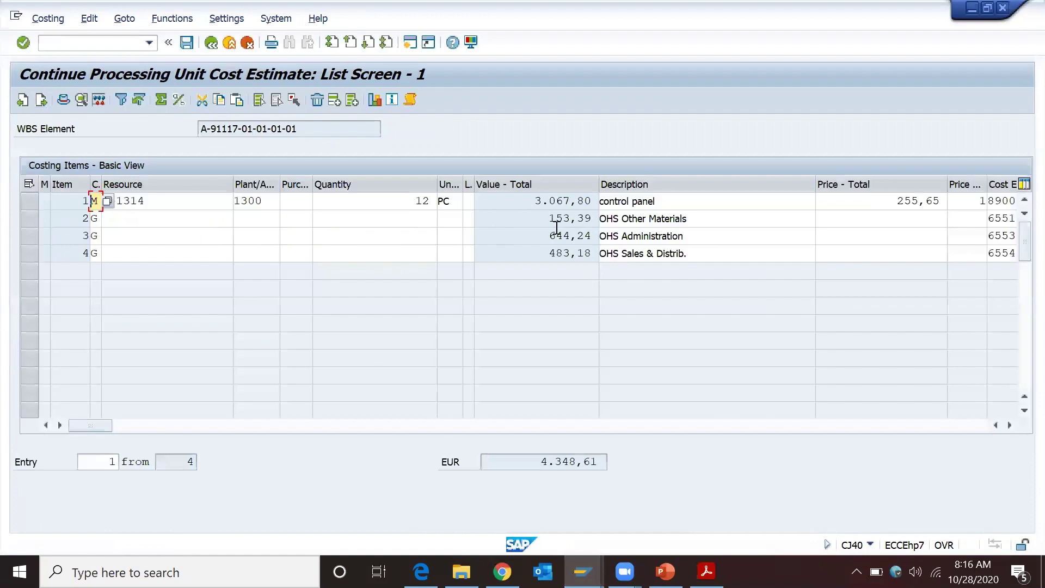
pyautogui.click(533, 223)
pyautogui.moveTo(533, 223); pyautogui.dragTo(536, 242)
pyautogui.click(535, 240)
pyautogui.click(541, 256)
pyautogui.hotkey('alt', 'Tab')
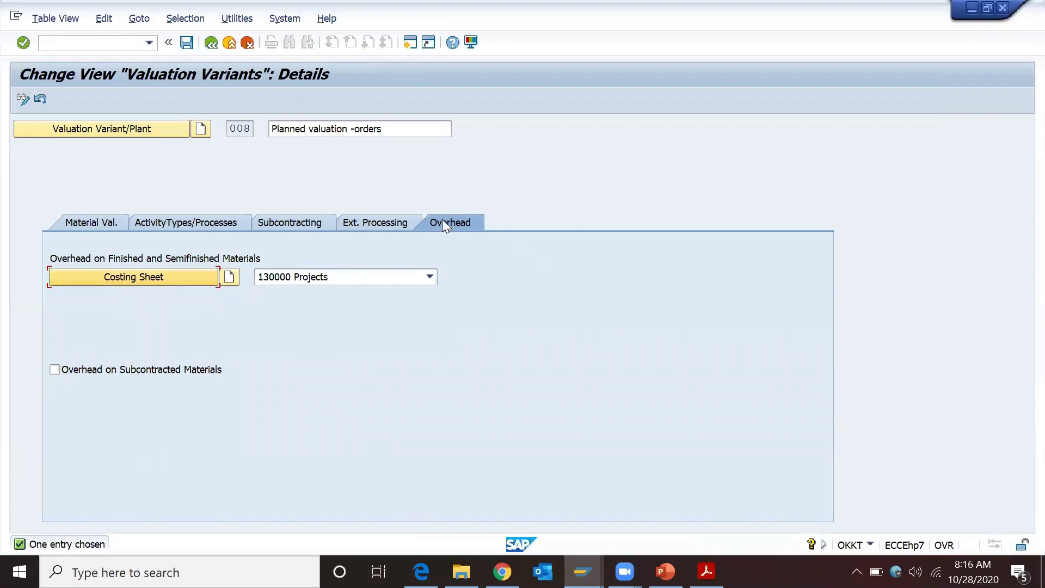
# Step: Open the rows of the Projects costing sheet 130000
pyautogui.click(118, 277)
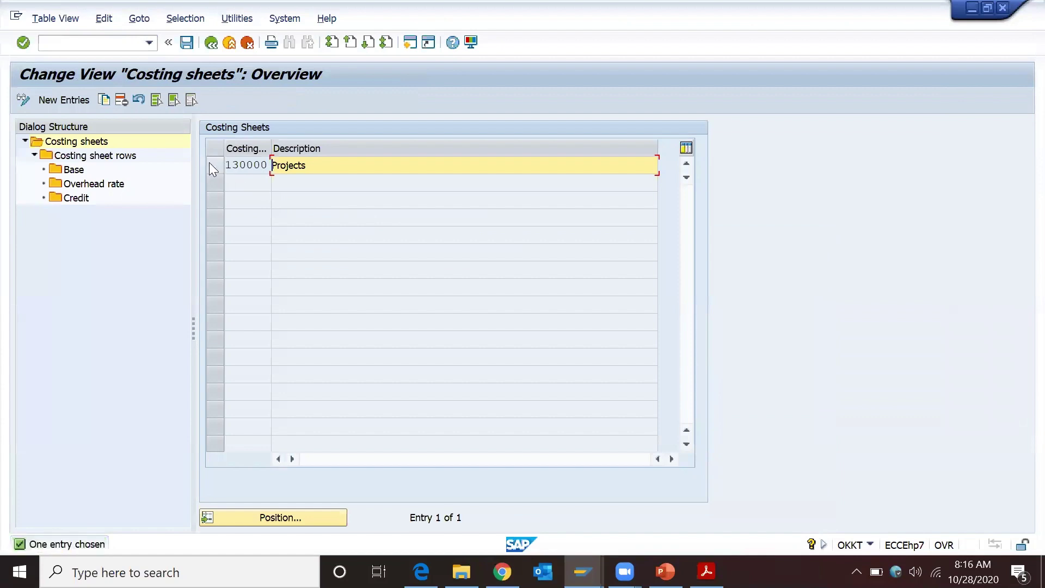
pyautogui.click(209, 162)
pyautogui.click(57, 159)
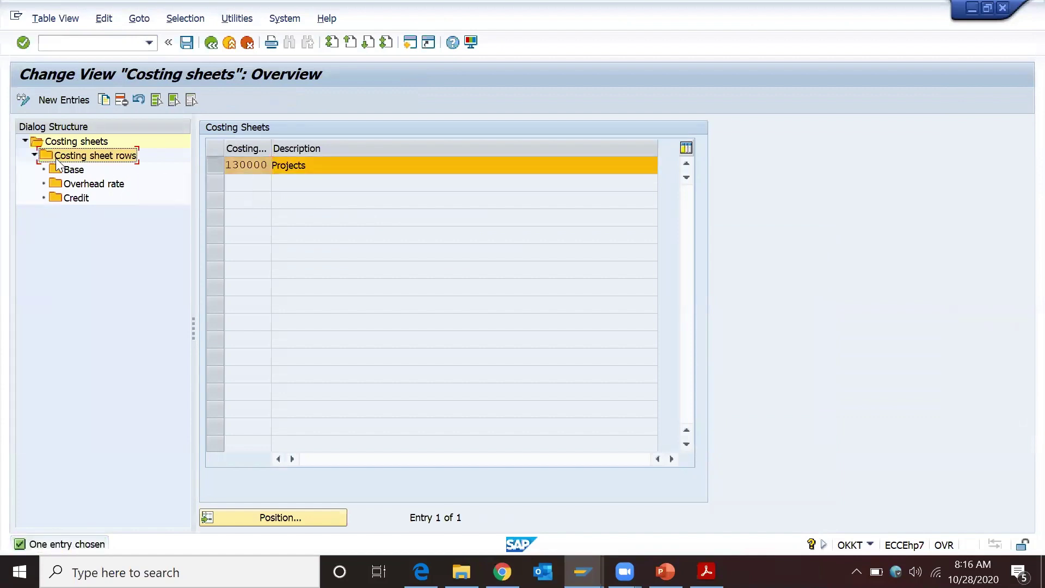
pyautogui.doubleClick(57, 159)
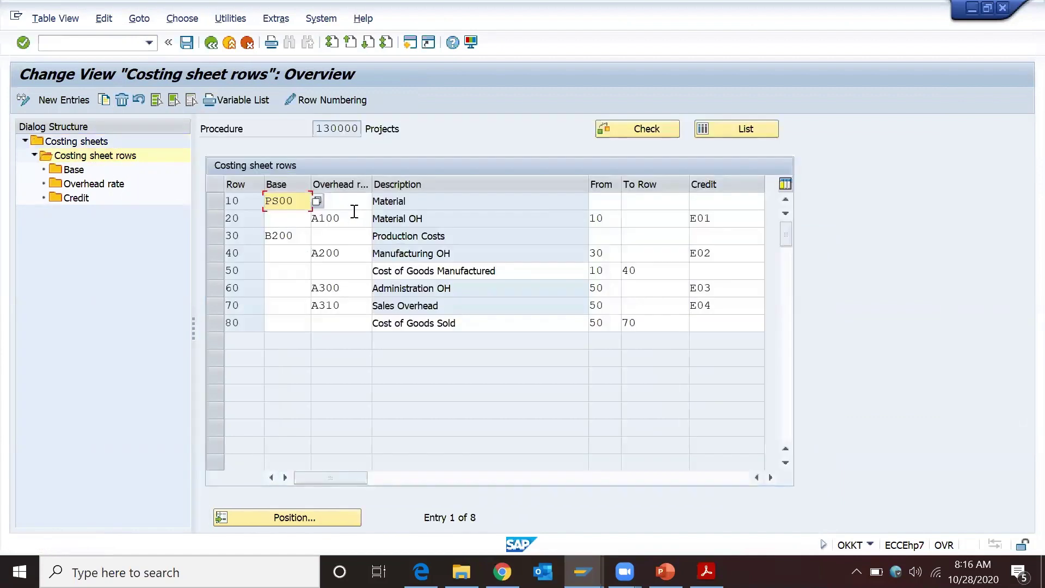
# Step: Review the Material OH, Manufacturing OH, Cost of Goods Manufactured, Administration and Sales Overhead rows
pyautogui.click(211, 220)
pyautogui.click(211, 253)
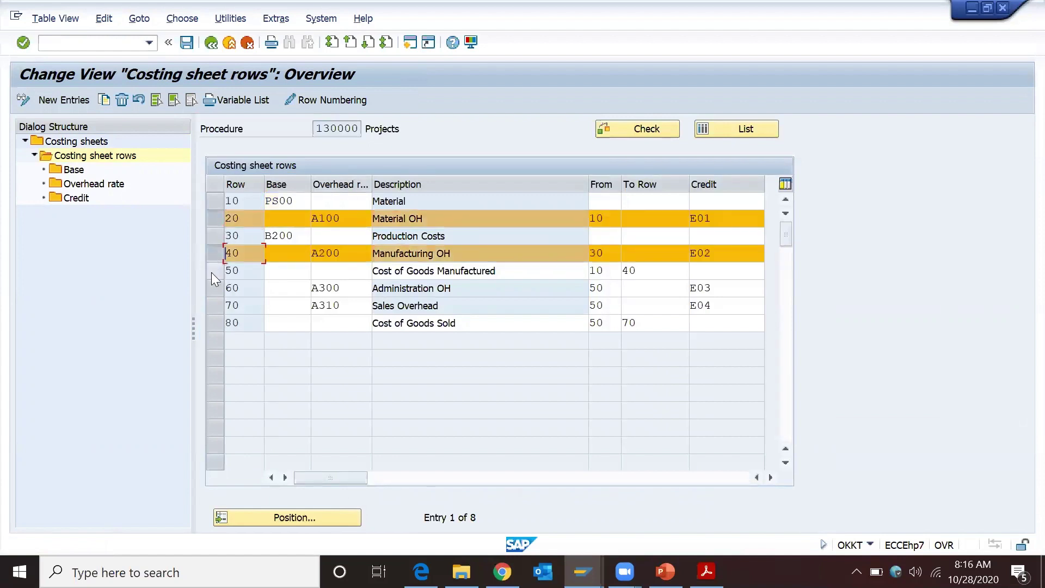
pyautogui.click(210, 288)
pyautogui.click(209, 306)
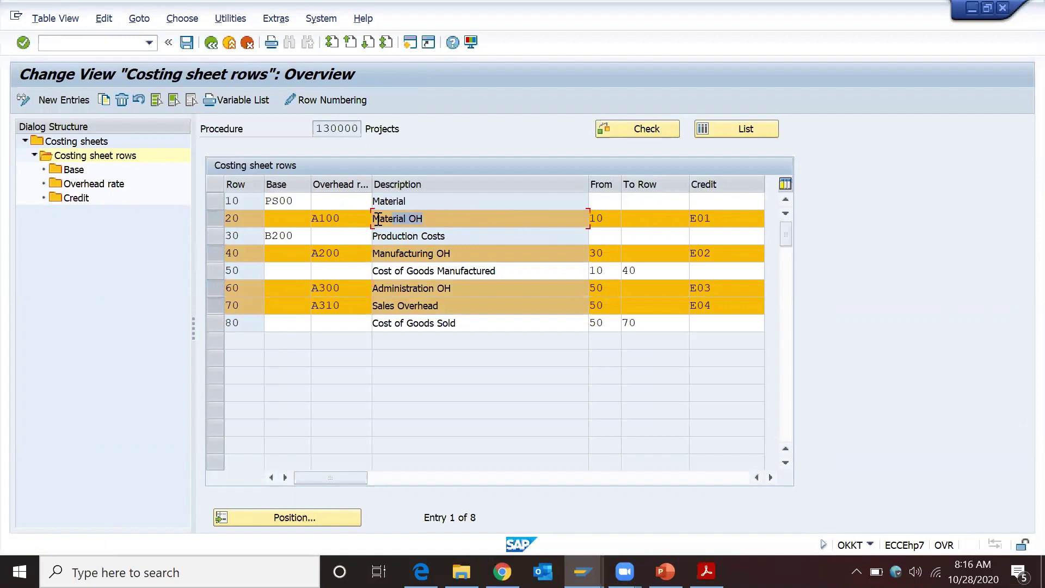
pyautogui.click(450, 253)
pyautogui.moveTo(450, 253); pyautogui.dragTo(365, 253)
pyautogui.moveTo(482, 305); pyautogui.dragTo(355, 307)
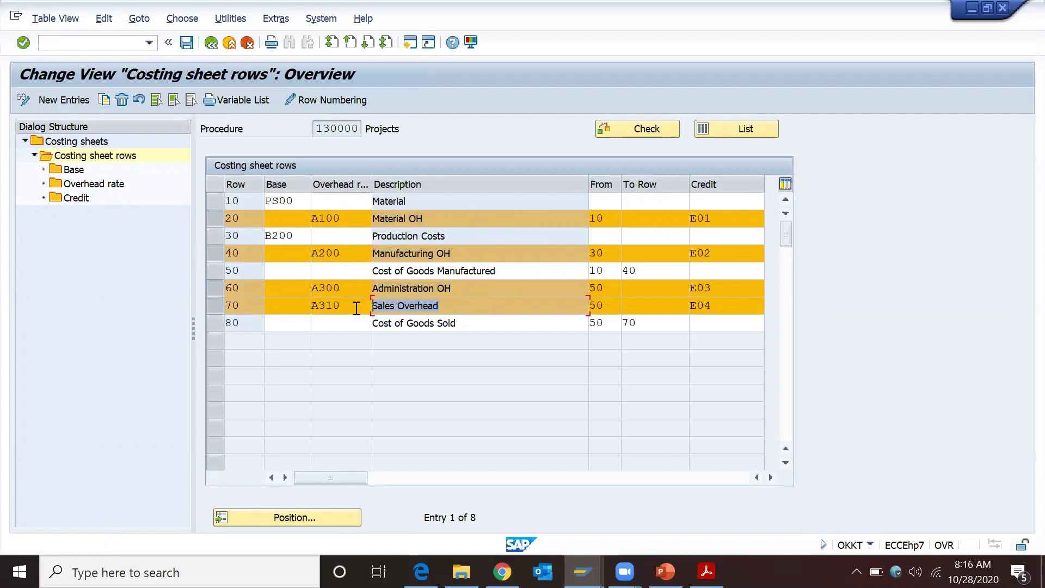
pyautogui.click(212, 252)
pyautogui.click(218, 271)
pyautogui.click(218, 288)
pyautogui.click(218, 303)
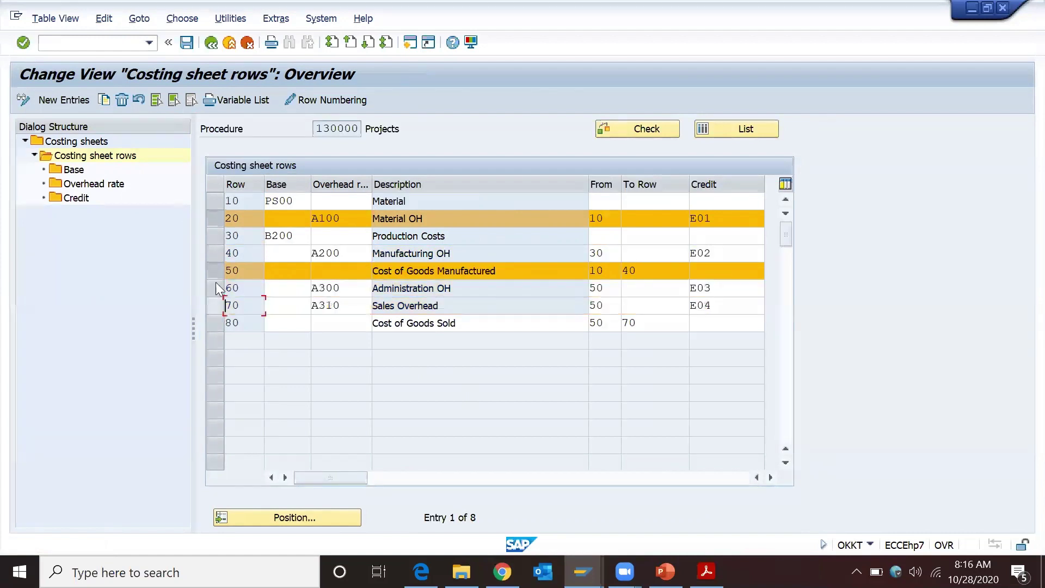
pyautogui.click(215, 271)
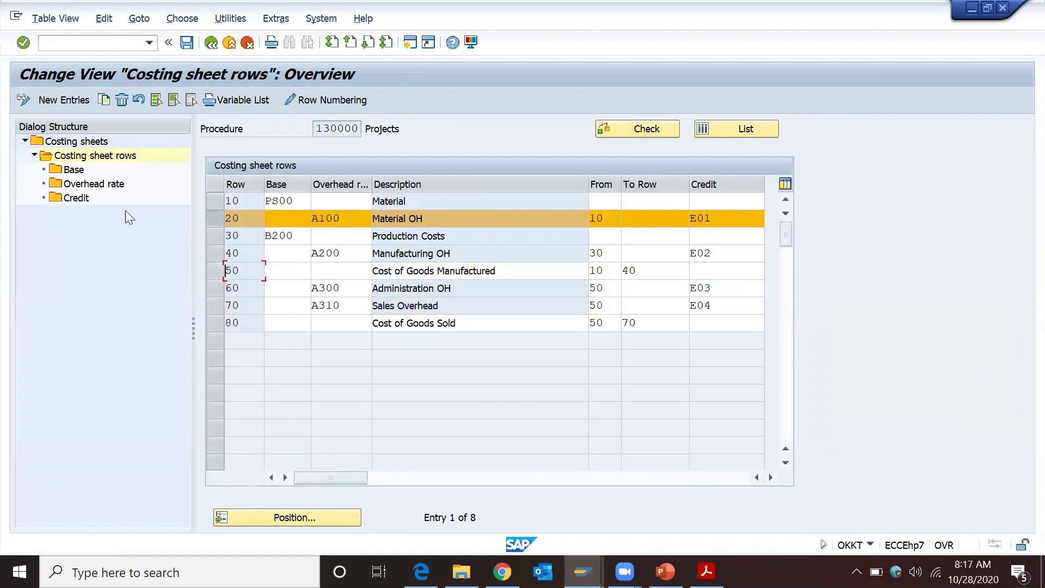
# Step: Display the Material OH overhead rates (A100) and acknowledge the change-request notice
pyautogui.click(60, 181)
pyautogui.press('F3')
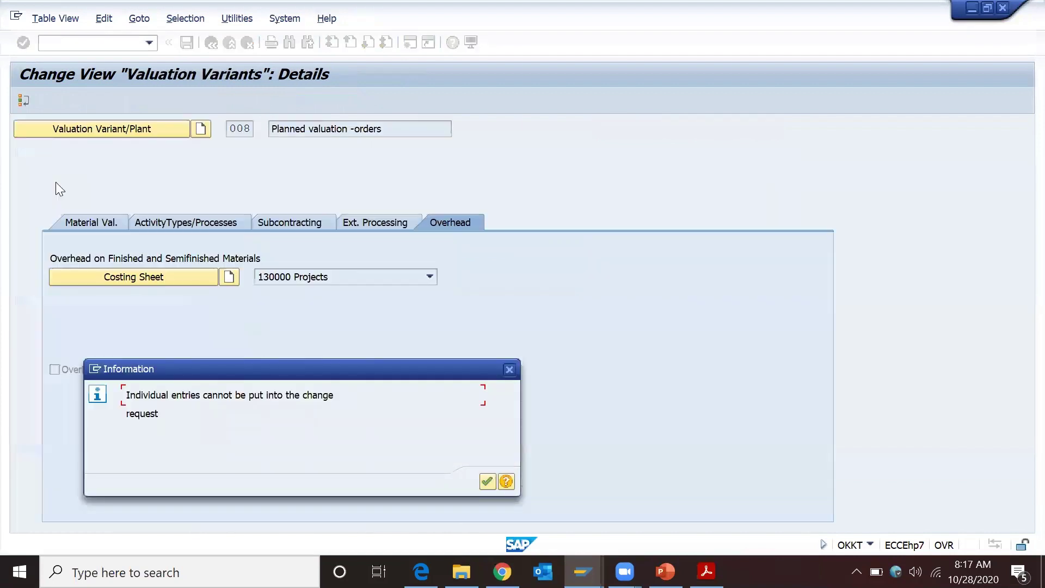
pyautogui.press('Return')
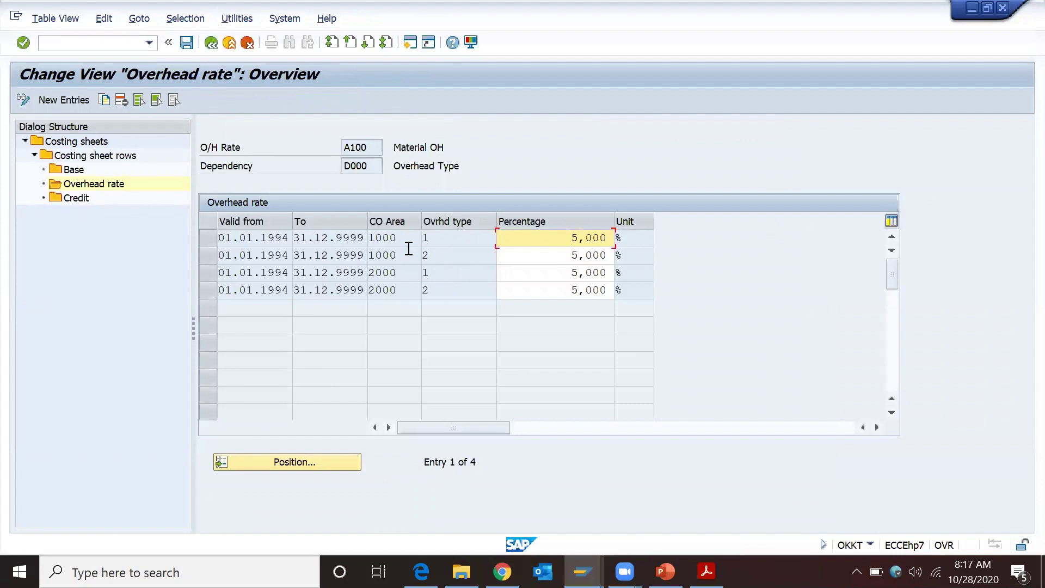
# Step: Check the A100 rates' validity period, available overhead types and row 2's planned percentage
pyautogui.click(224, 241)
pyautogui.moveTo(224, 240); pyautogui.dragTo(484, 235)
pyautogui.click(501, 238)
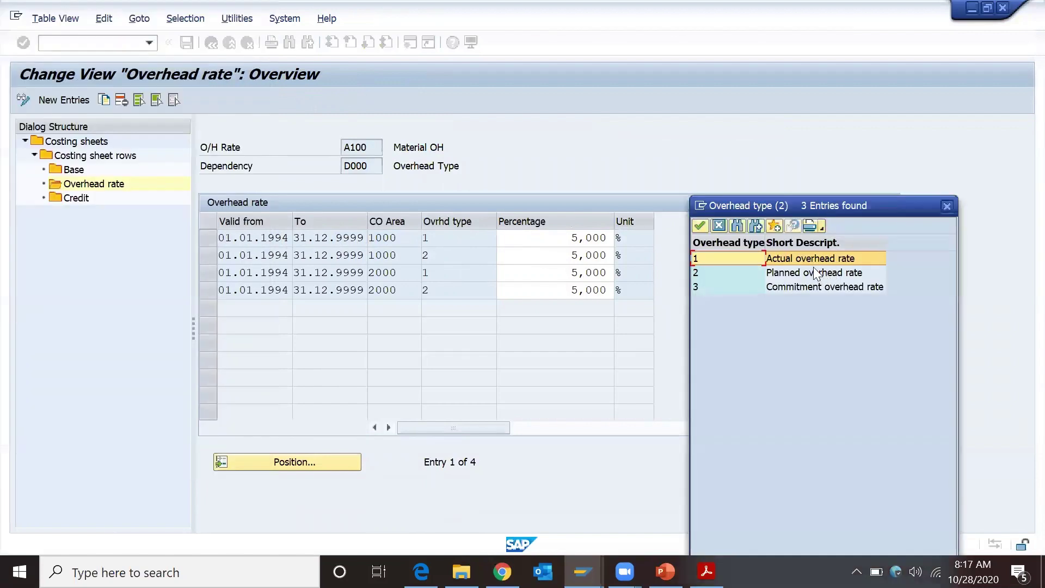
pyautogui.click(786, 277)
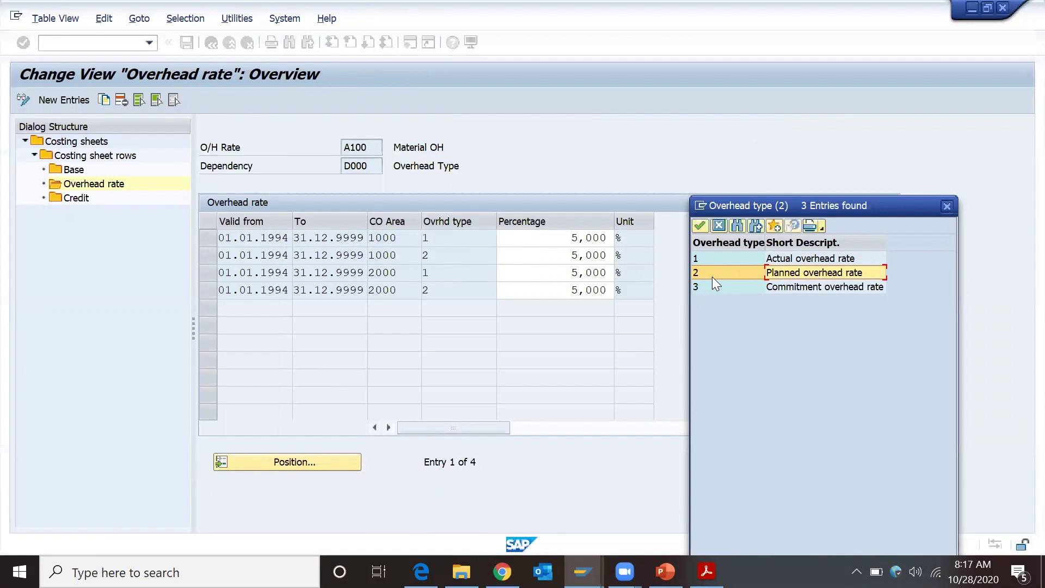
pyautogui.click(719, 226)
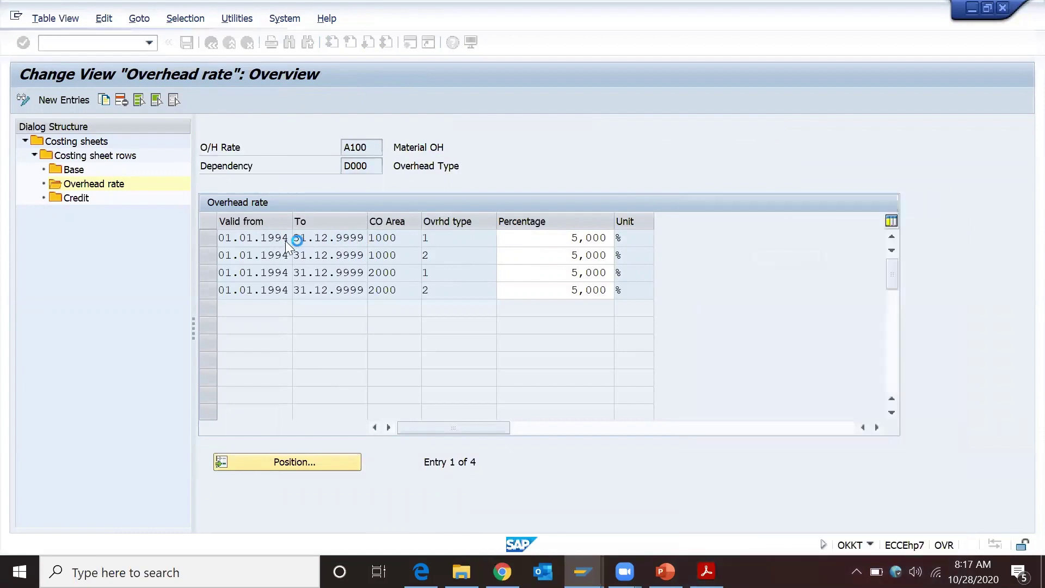
pyautogui.click(208, 256)
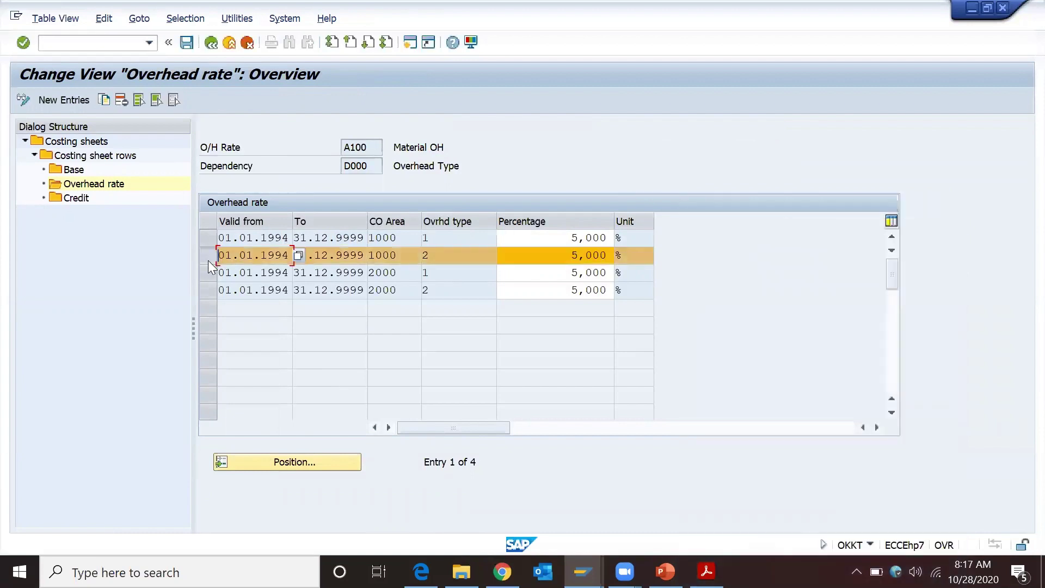
pyautogui.click(445, 259)
pyautogui.press('BackSpace')
pyautogui.press('BackSpace')
pyautogui.click(562, 261)
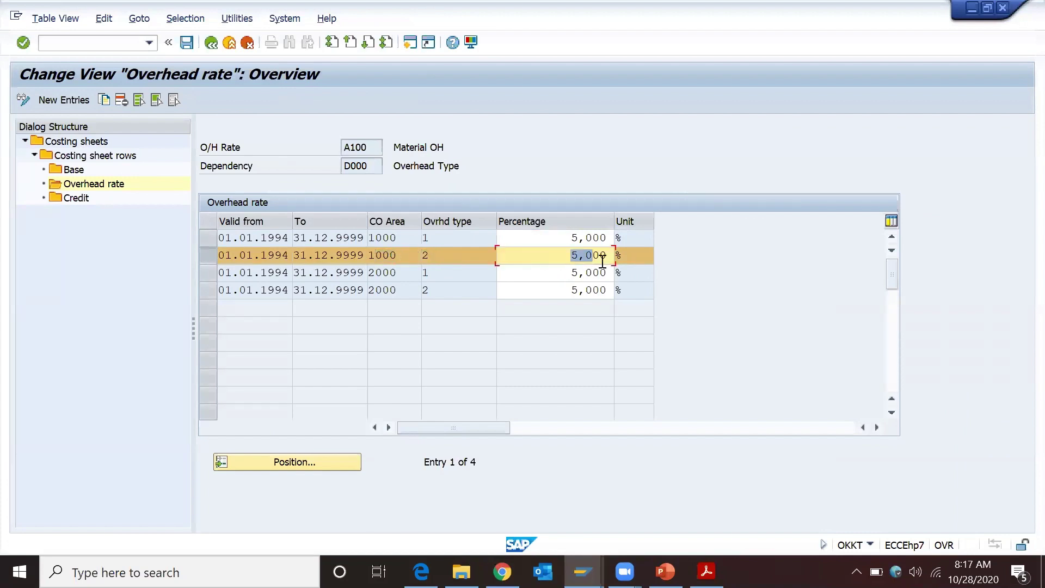
# Step: Compare with the CJ40 material overhead amount 153,39, then reopen the costing sheet rows
pyautogui.hotkey('alt', 'Tab')
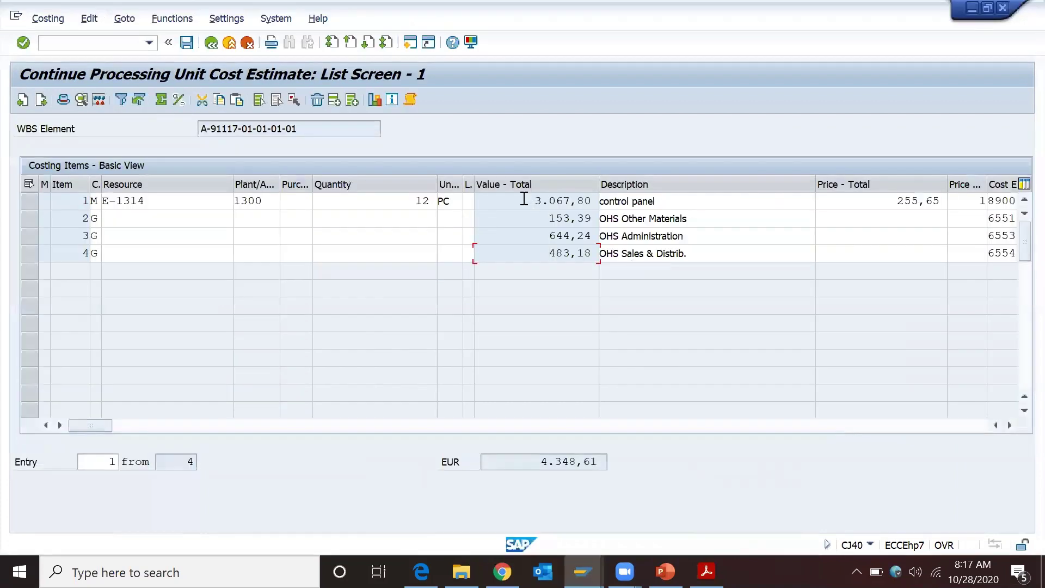
pyautogui.moveTo(529, 200); pyautogui.dragTo(598, 200)
pyautogui.click(596, 201)
pyautogui.moveTo(534, 218); pyautogui.dragTo(598, 219)
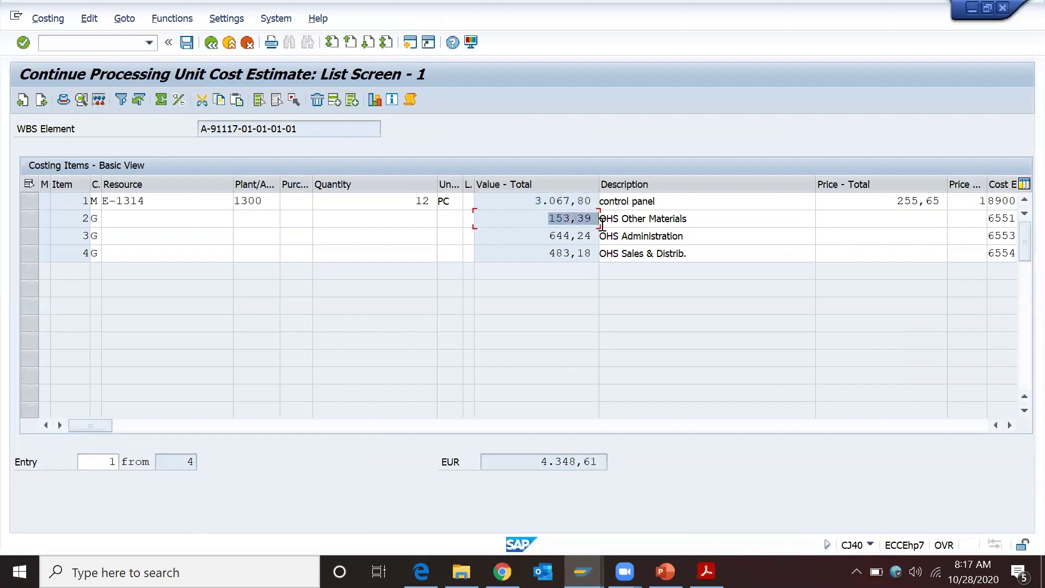
pyautogui.click(601, 222)
pyautogui.hotkey('alt', 'Tab')
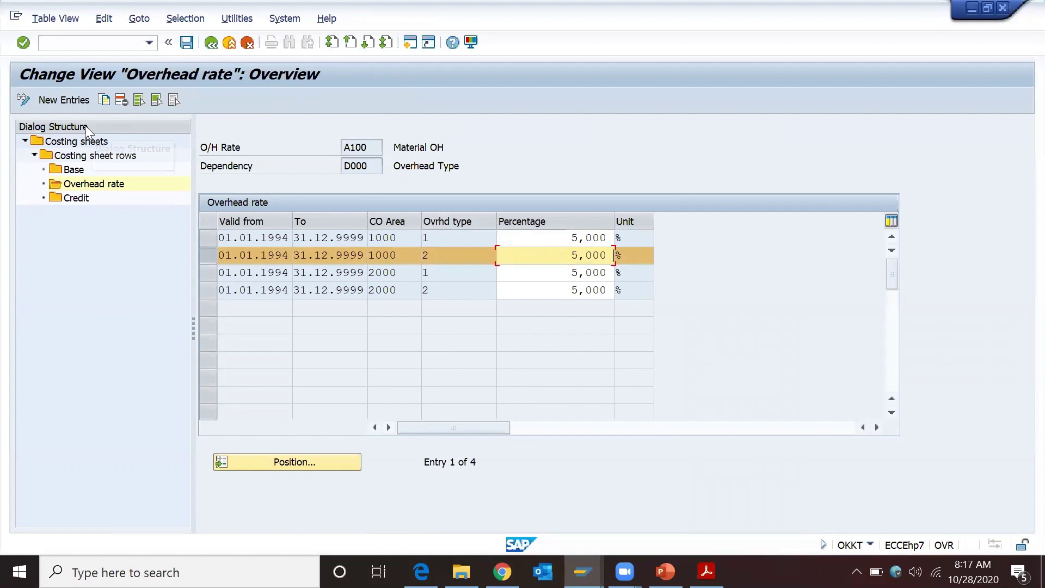
pyautogui.doubleClick(44, 159)
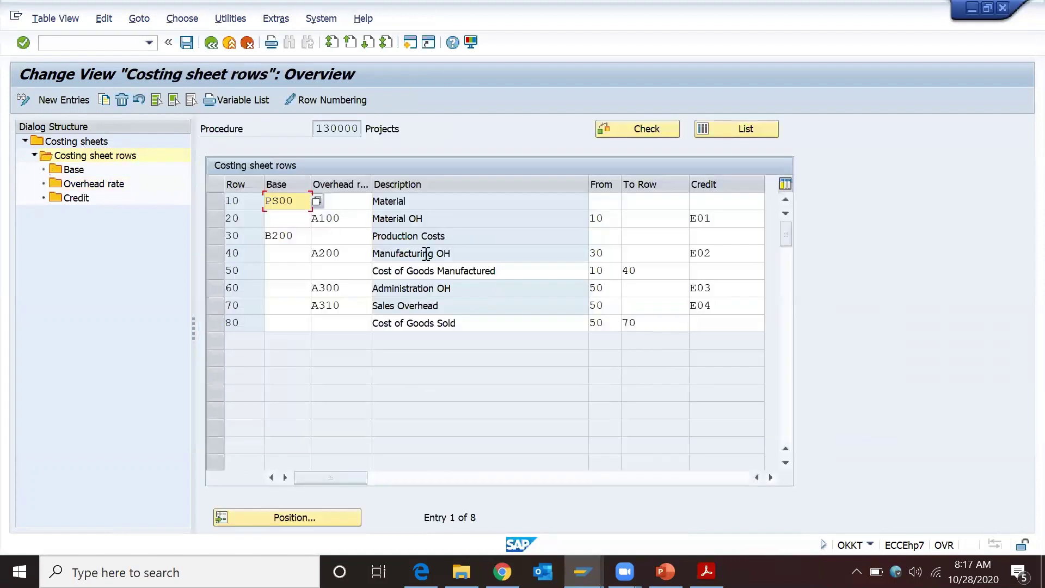
# Step: Show the Manufacturing OH overhead rate, set at 5,000 %
pyautogui.click(216, 201)
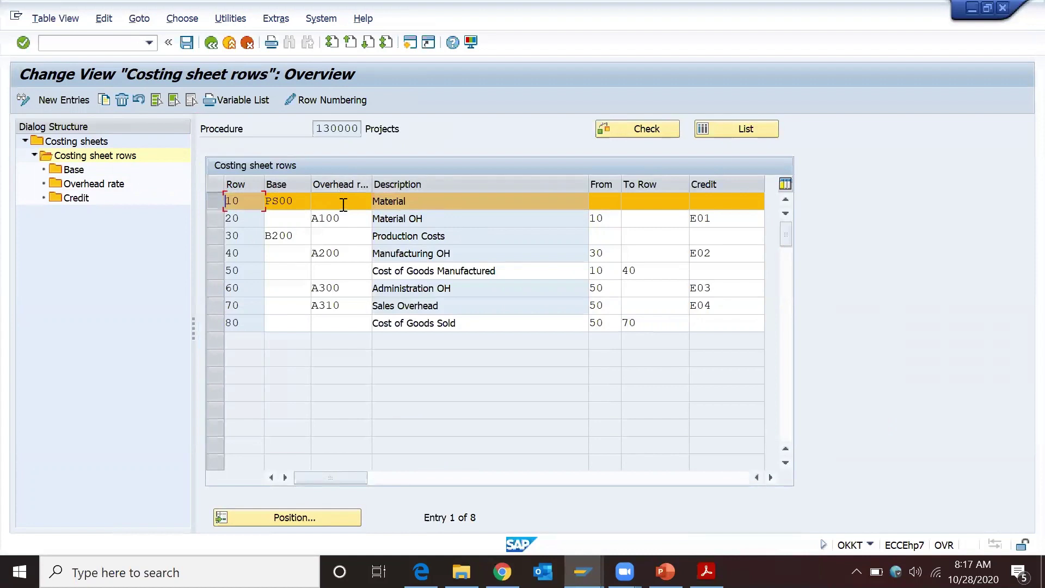
pyautogui.doubleClick(91, 184)
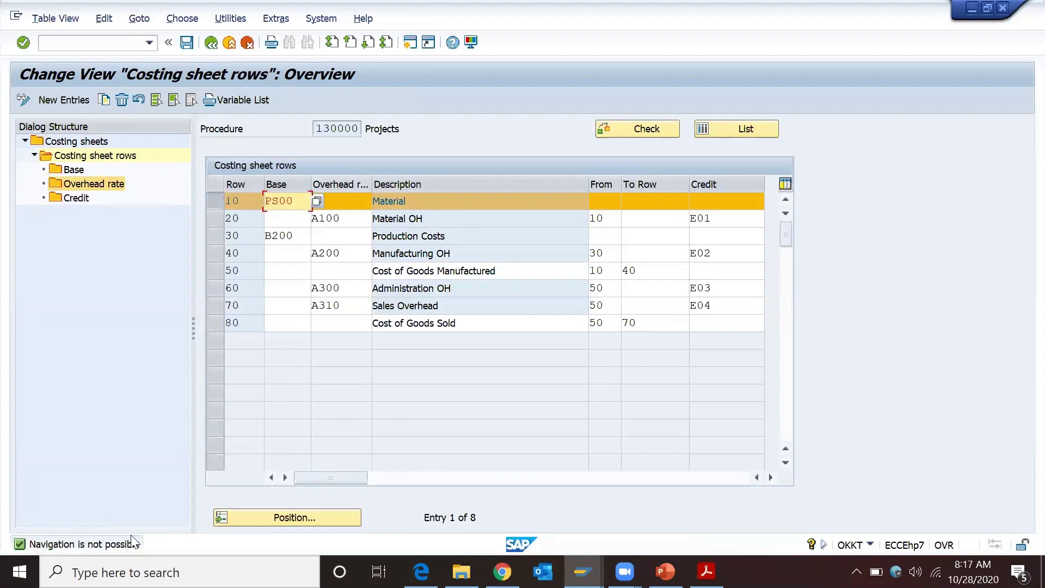
pyautogui.click(399, 253)
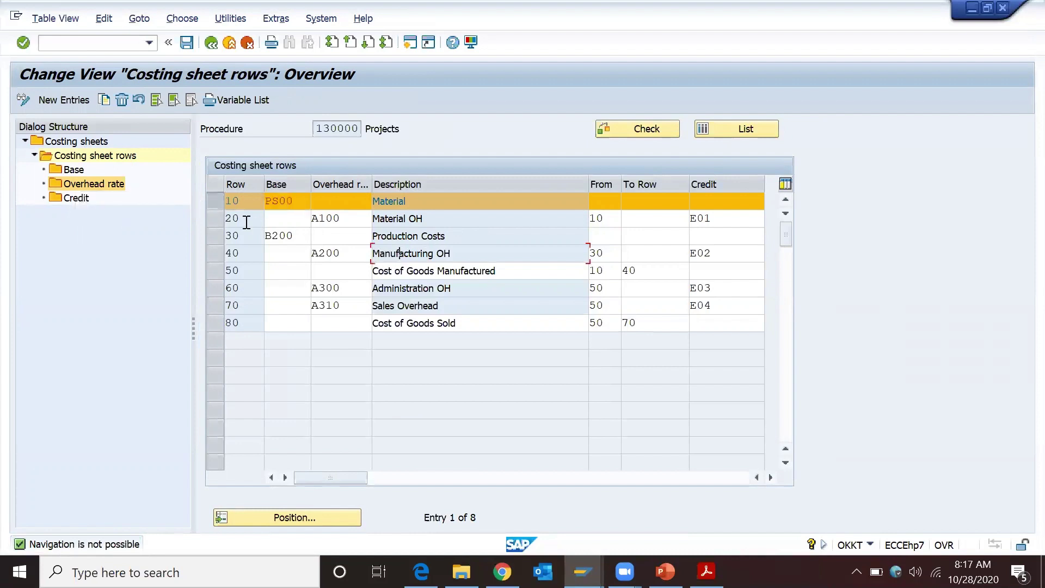
pyautogui.click(215, 253)
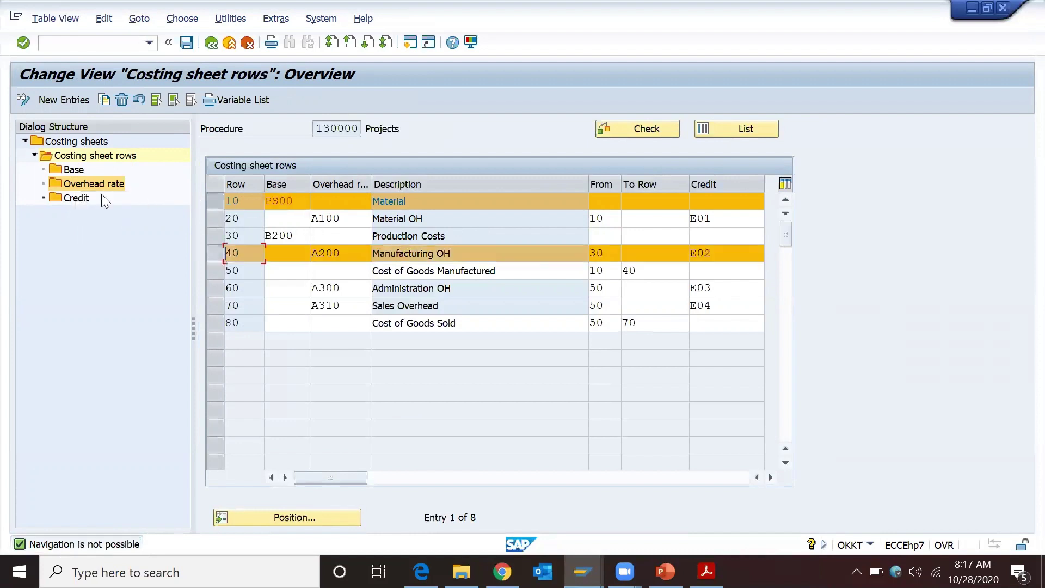
pyautogui.click(68, 184)
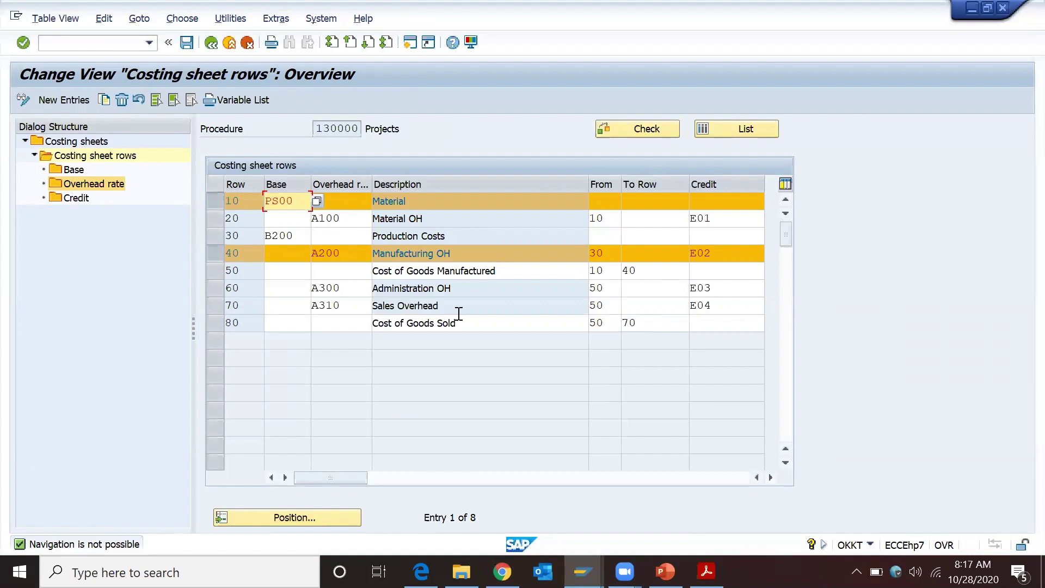
pyautogui.click(209, 203)
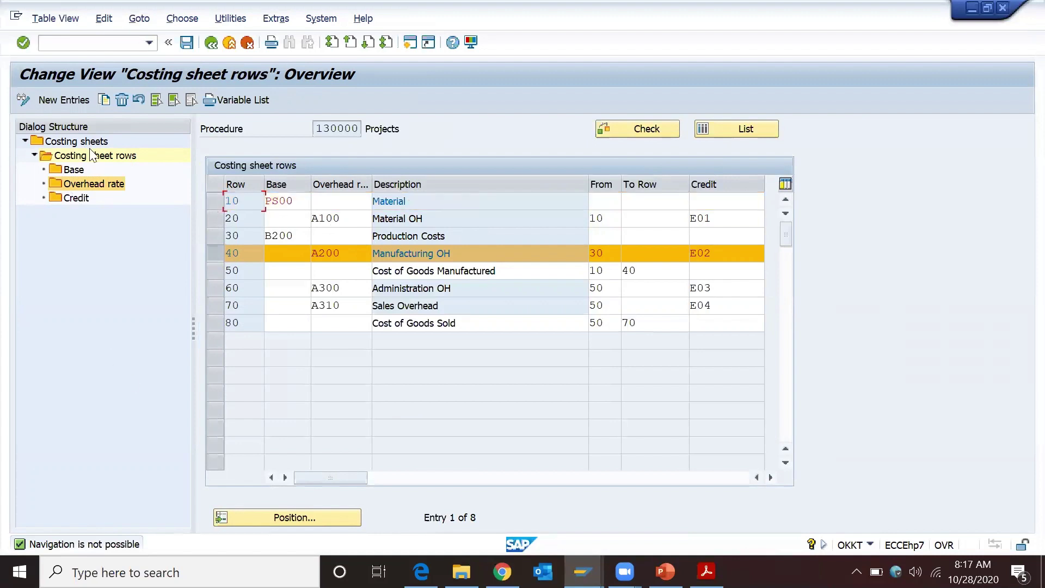
pyautogui.doubleClick(53, 185)
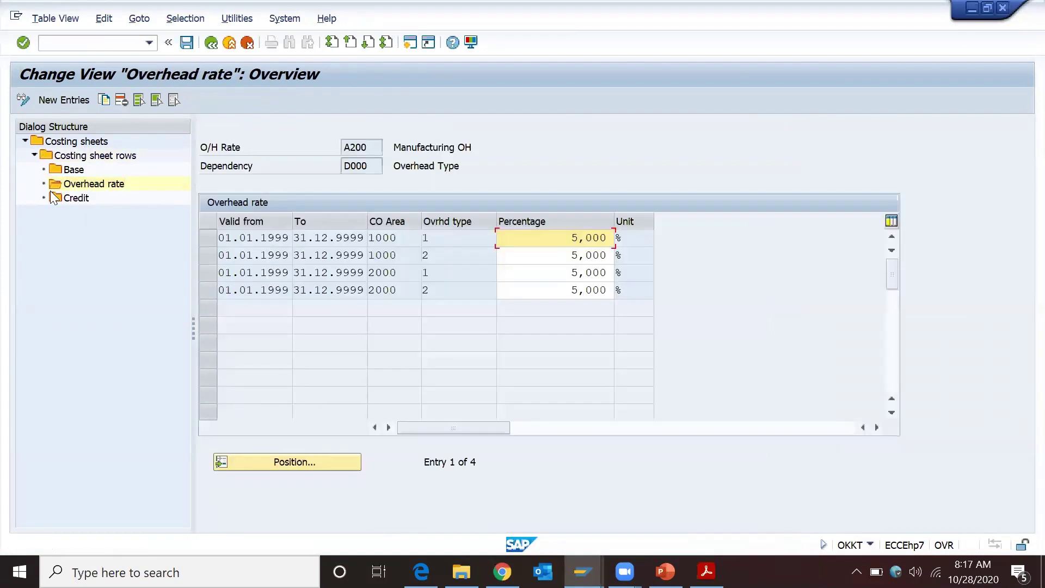
pyautogui.click(572, 238)
# Step: Review the Administration OH and Sales Overhead rates, then return to the CJ40 estimate
pyautogui.doubleClick(47, 156)
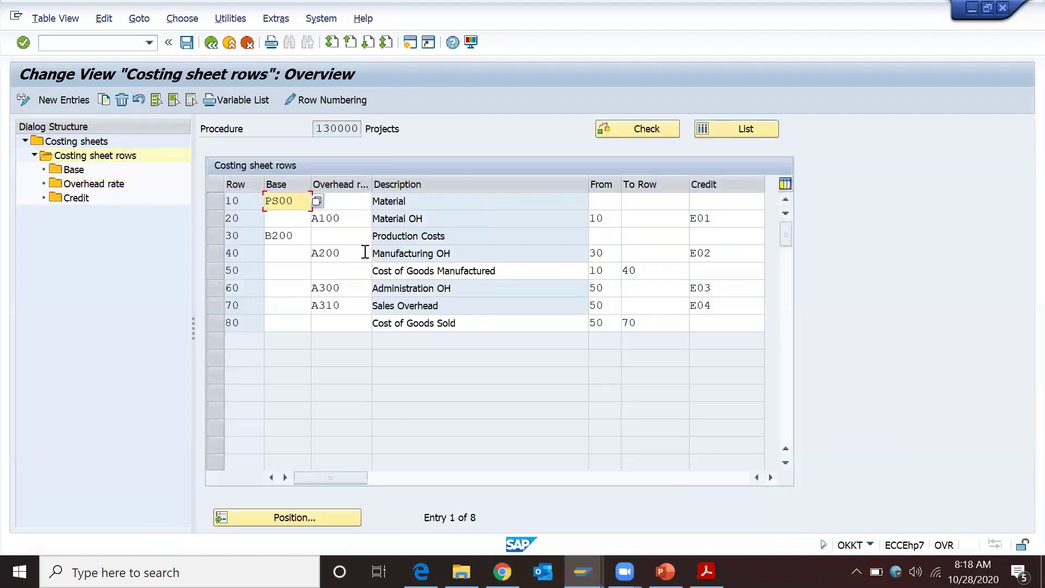
pyautogui.click(383, 288)
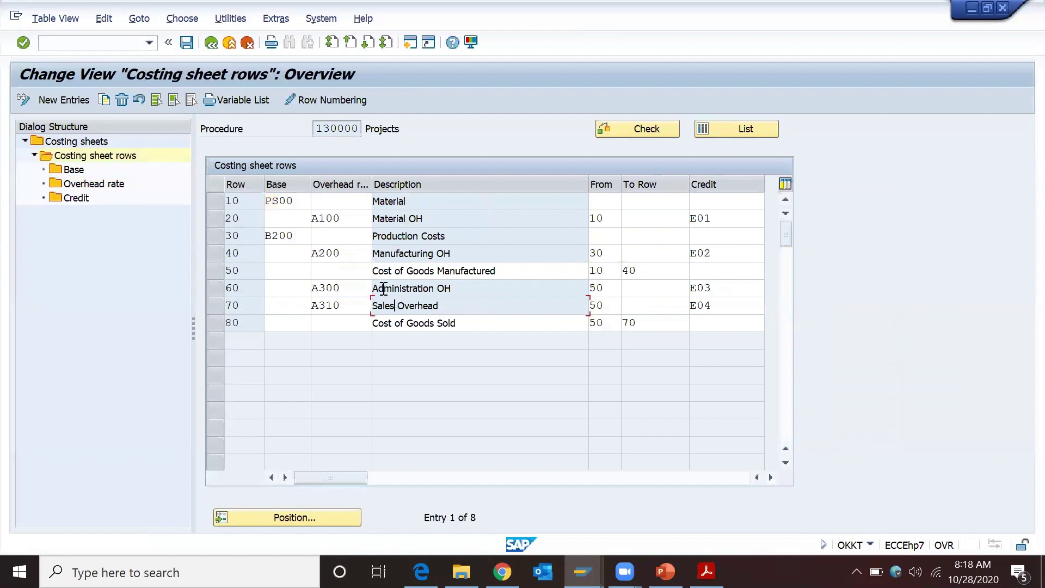
pyautogui.click(214, 288)
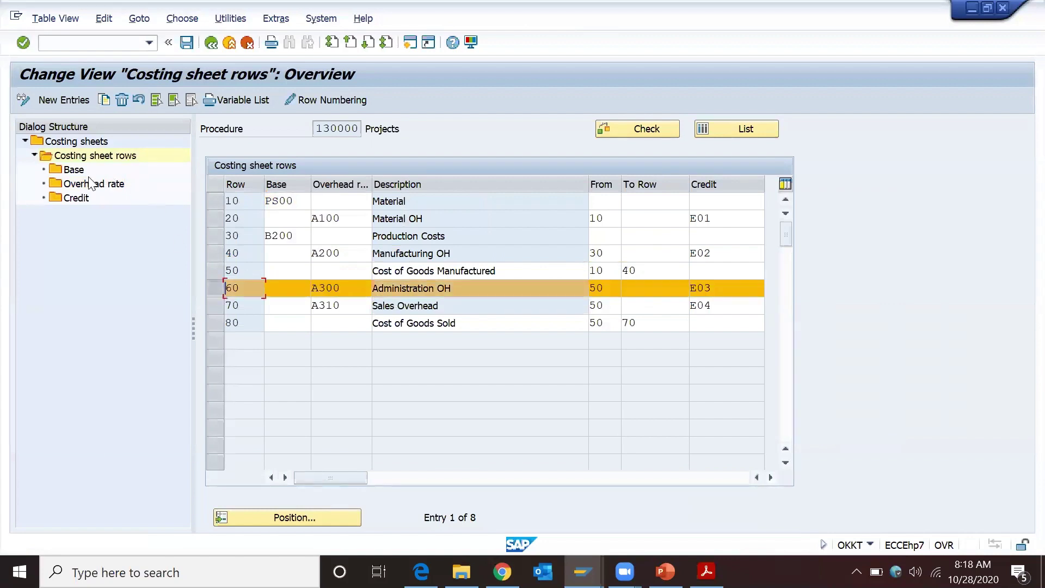
pyautogui.doubleClick(74, 185)
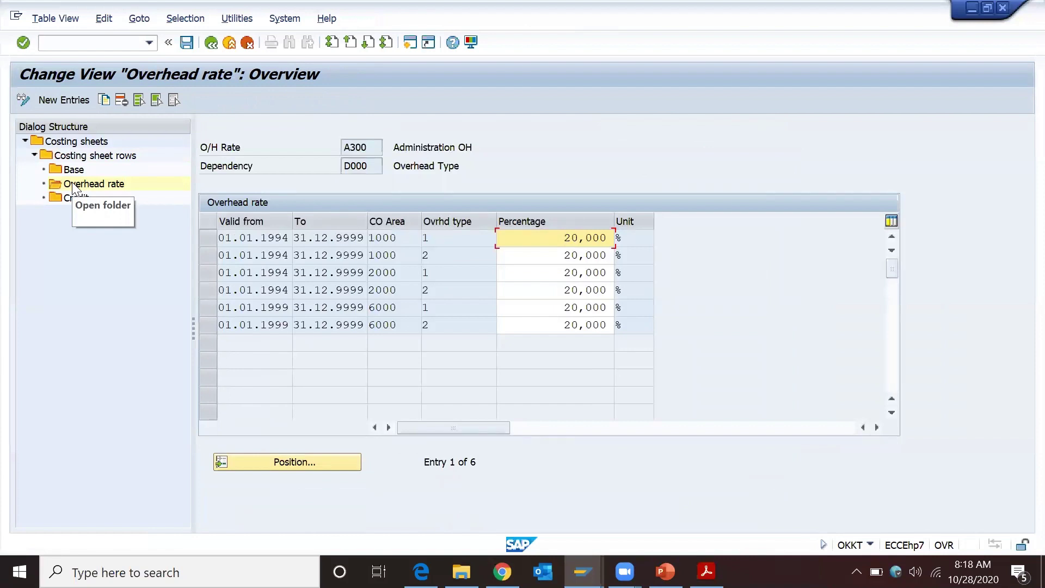
pyautogui.doubleClick(45, 156)
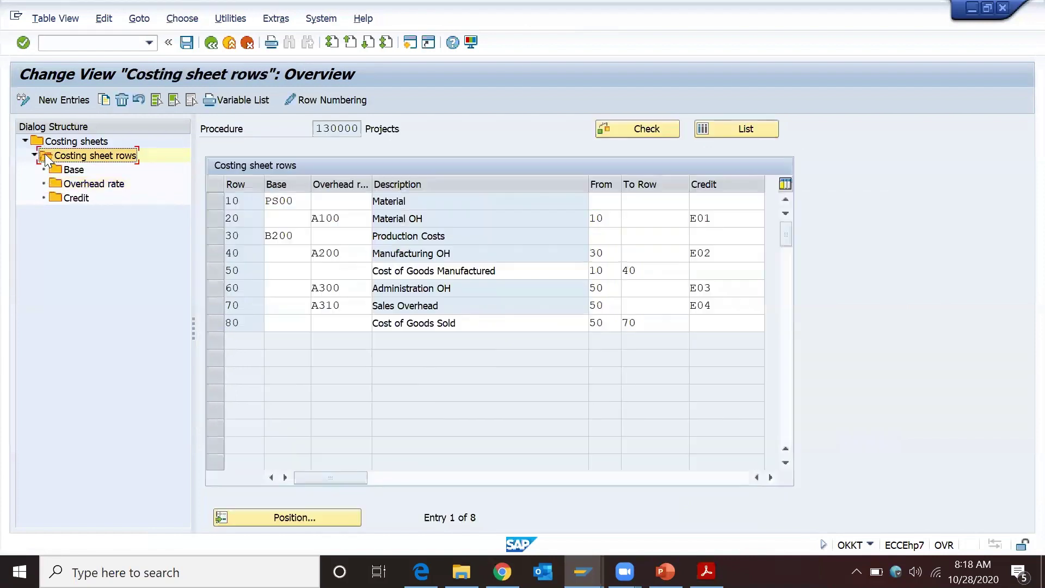
pyautogui.click(211, 305)
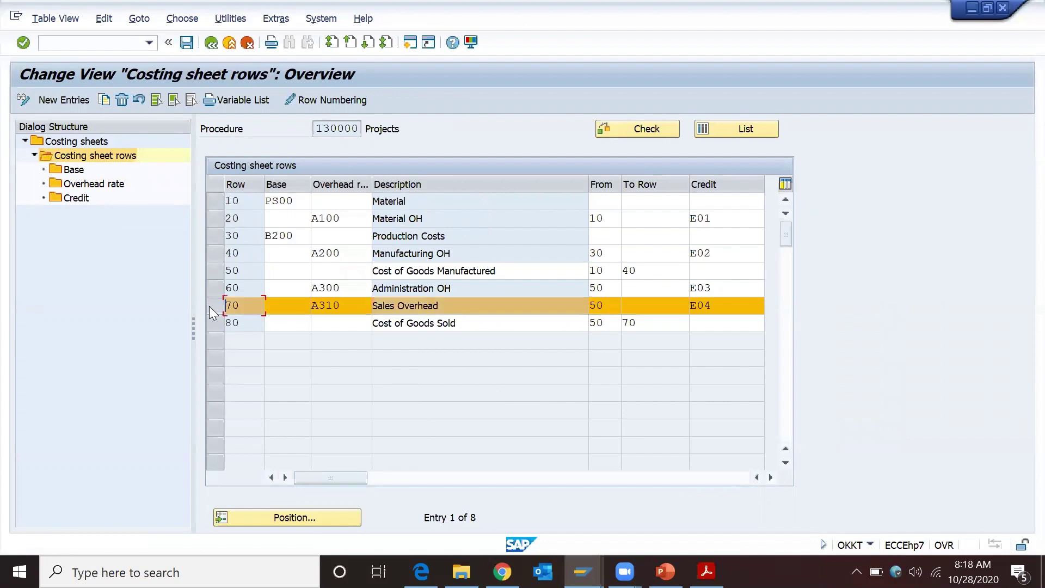
pyautogui.doubleClick(73, 186)
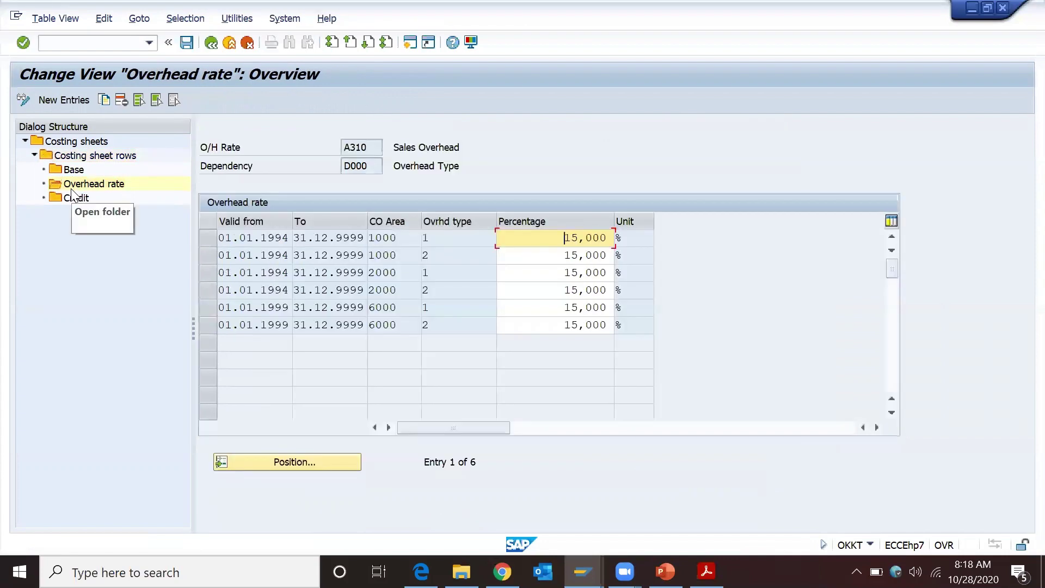
pyautogui.hotkey('alt', 'Tab')
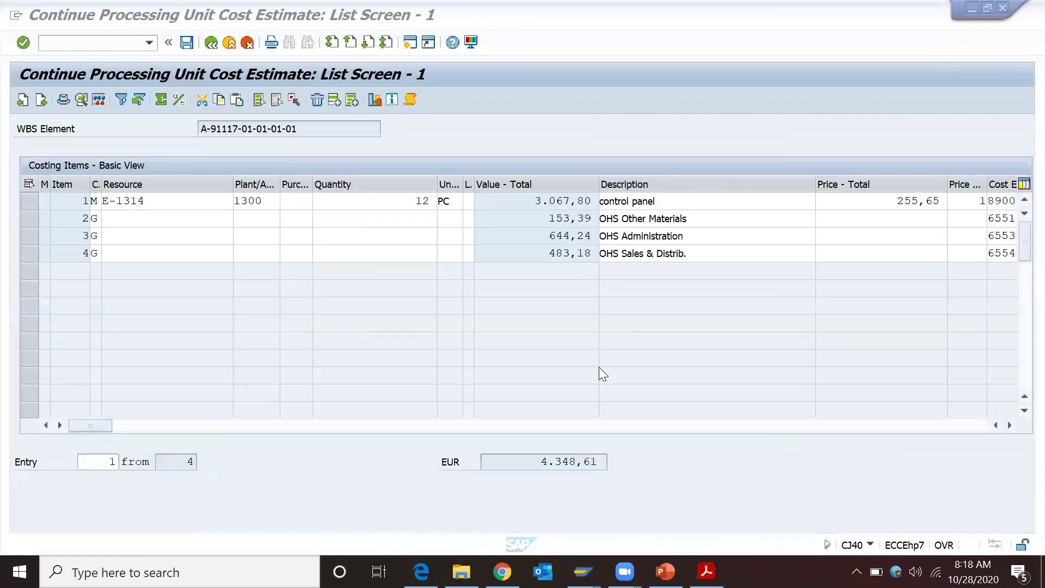
# Step: Check CJ40 overheads 153,39, 644,24 and 483,18 and material total 3.067,80, then back out
pyautogui.doubleClick(535, 218)
pyautogui.click(541, 236)
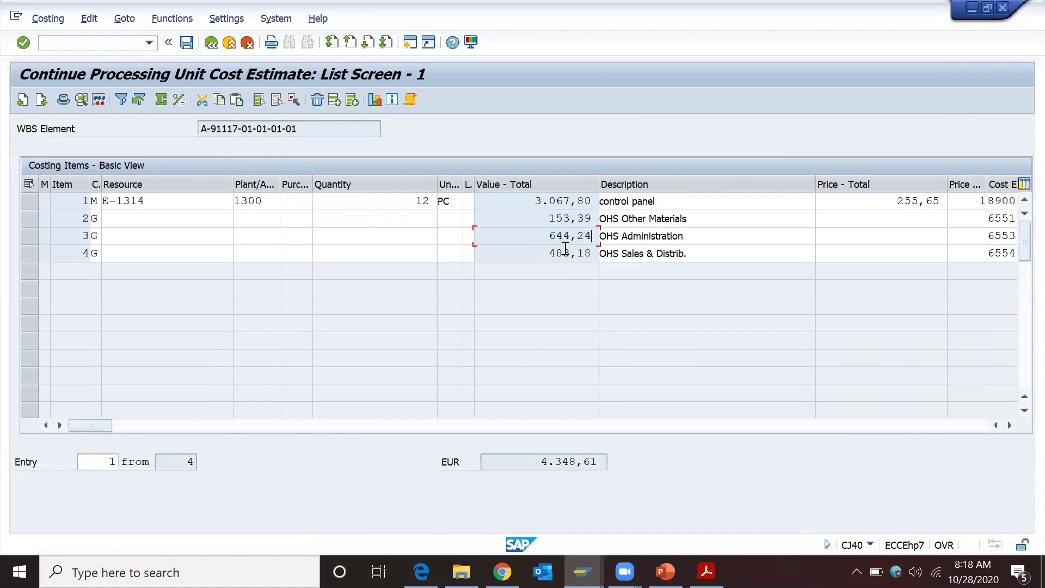
pyautogui.moveTo(528, 252); pyautogui.dragTo(598, 253)
pyautogui.click(598, 256)
pyautogui.doubleClick(536, 204)
pyautogui.click(592, 205)
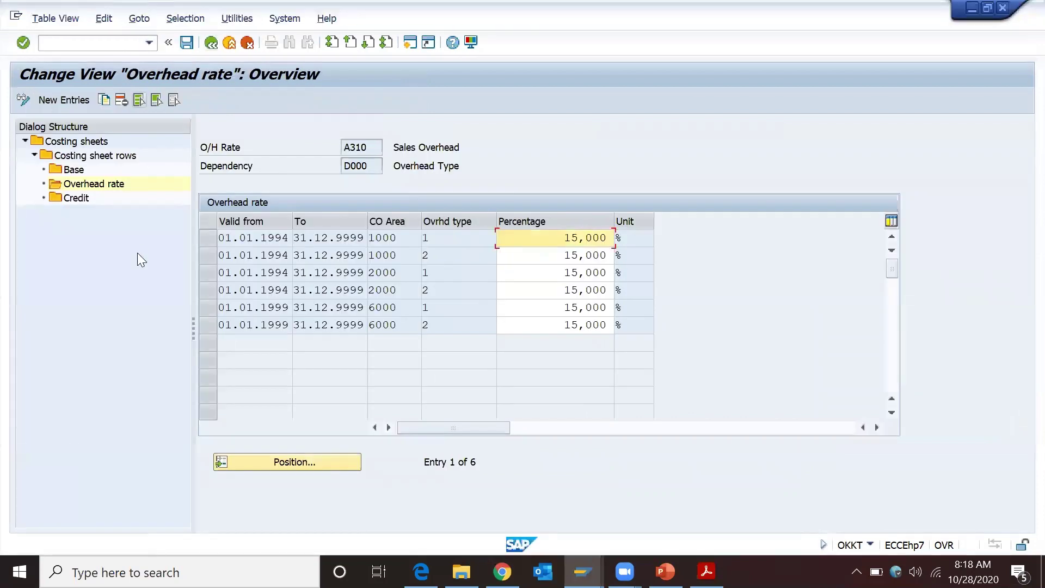
pyautogui.click(209, 43)
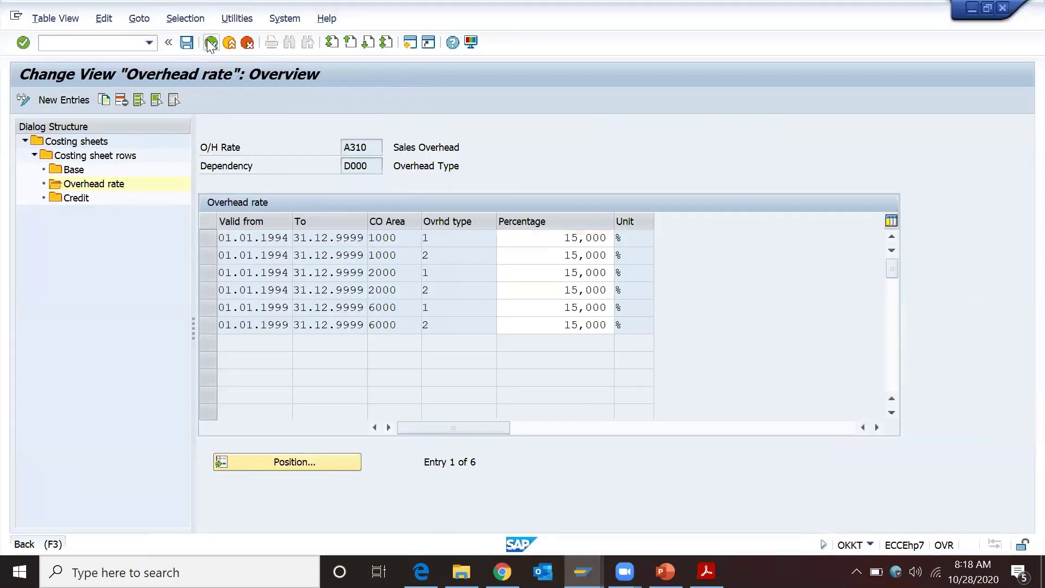
# Step: Back out to the valuation variant and reopen costing sheet 130000's rows, checking Material OH's From row 10
pyautogui.click(209, 43)
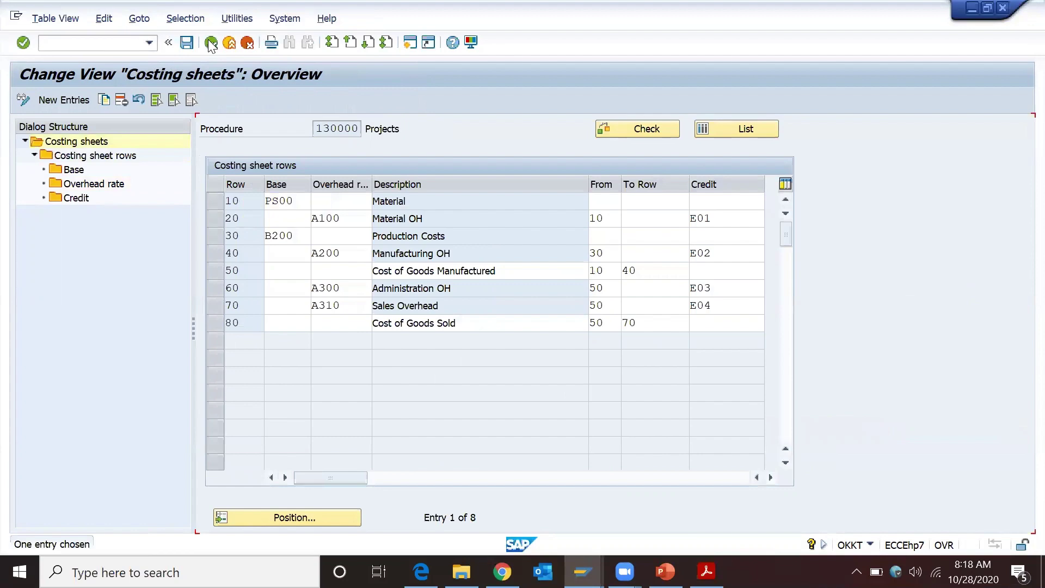
pyautogui.click(209, 42)
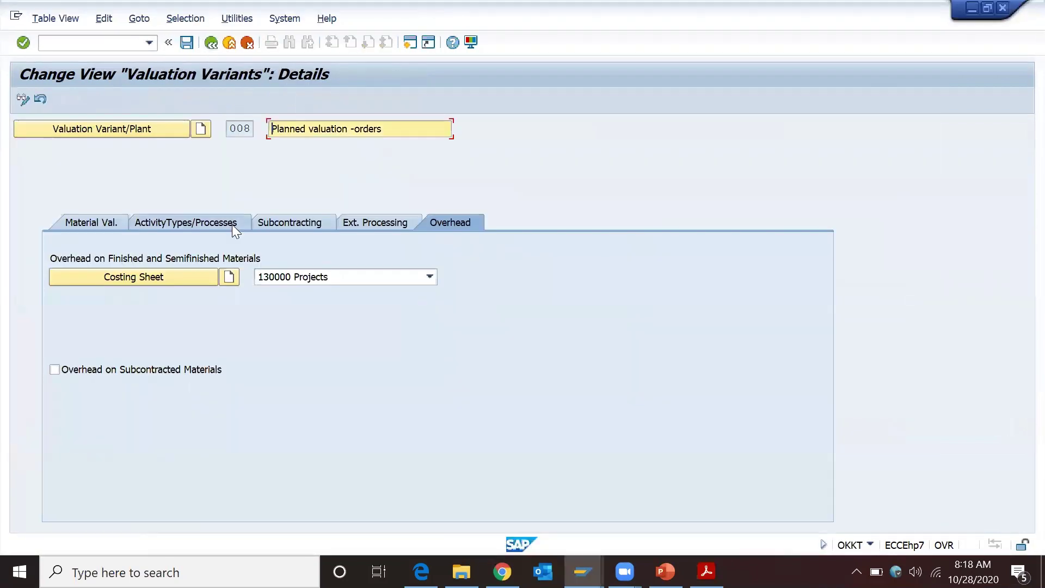
pyautogui.click(164, 275)
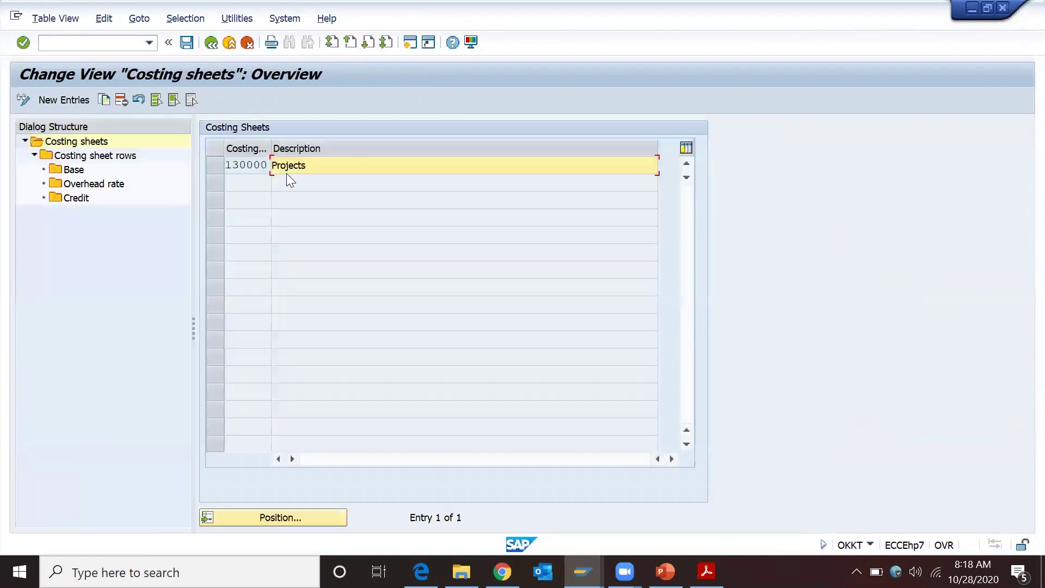
pyautogui.click(214, 166)
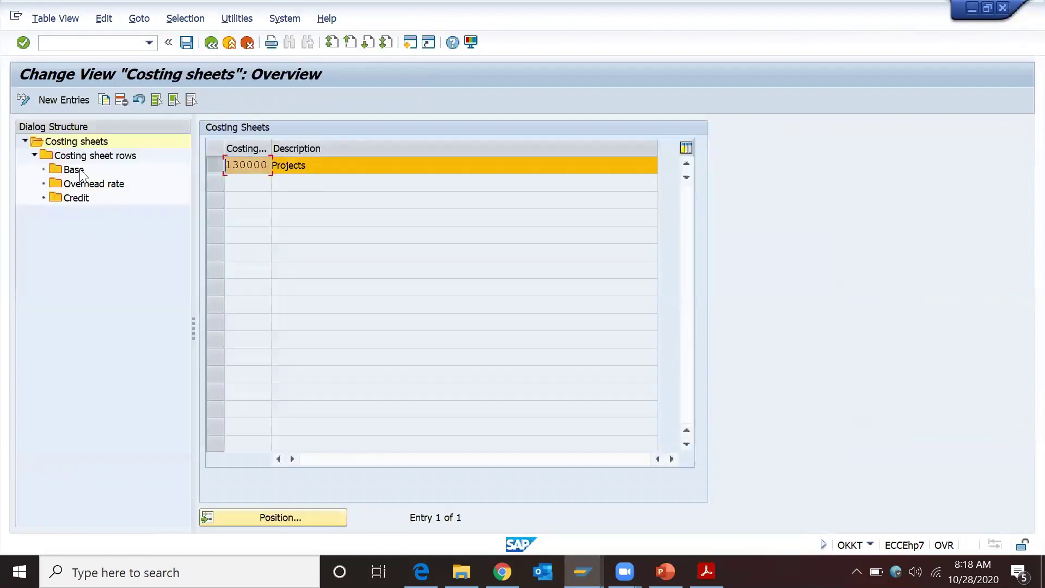
pyautogui.click(47, 157)
pyautogui.doubleClick(47, 158)
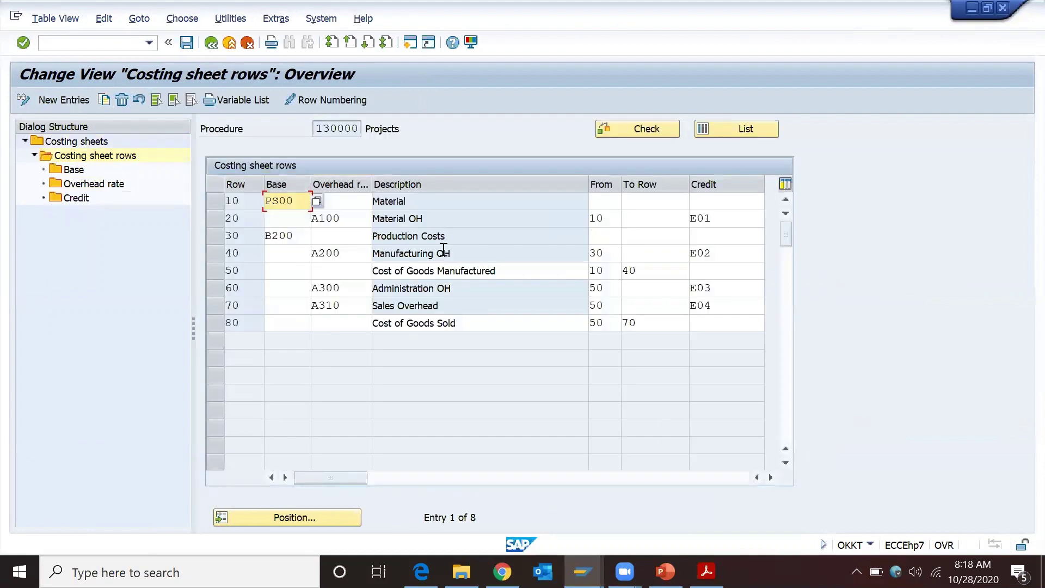
pyautogui.click(440, 218)
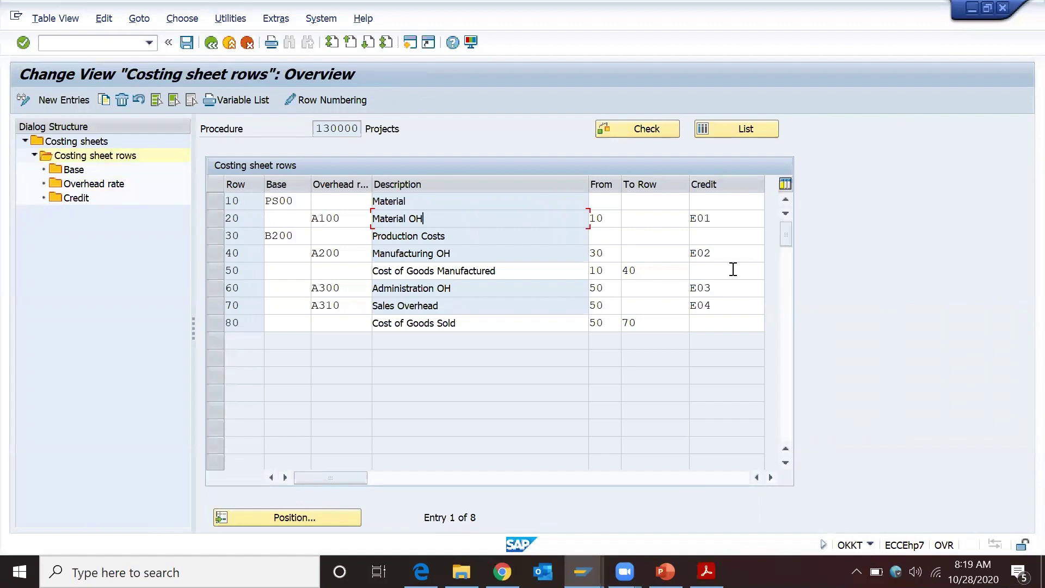
pyautogui.click(602, 218)
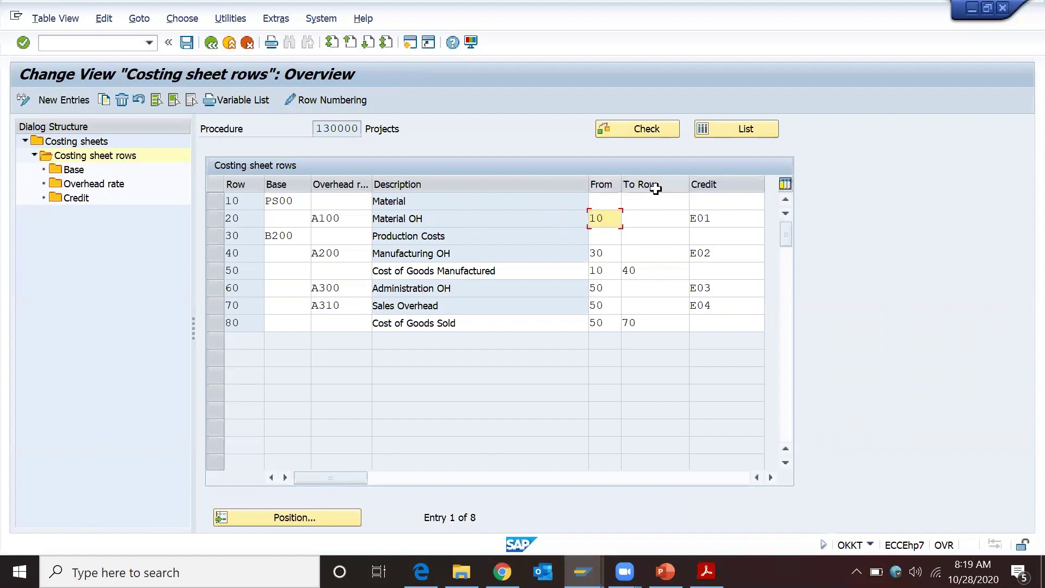
pyautogui.press('Return')
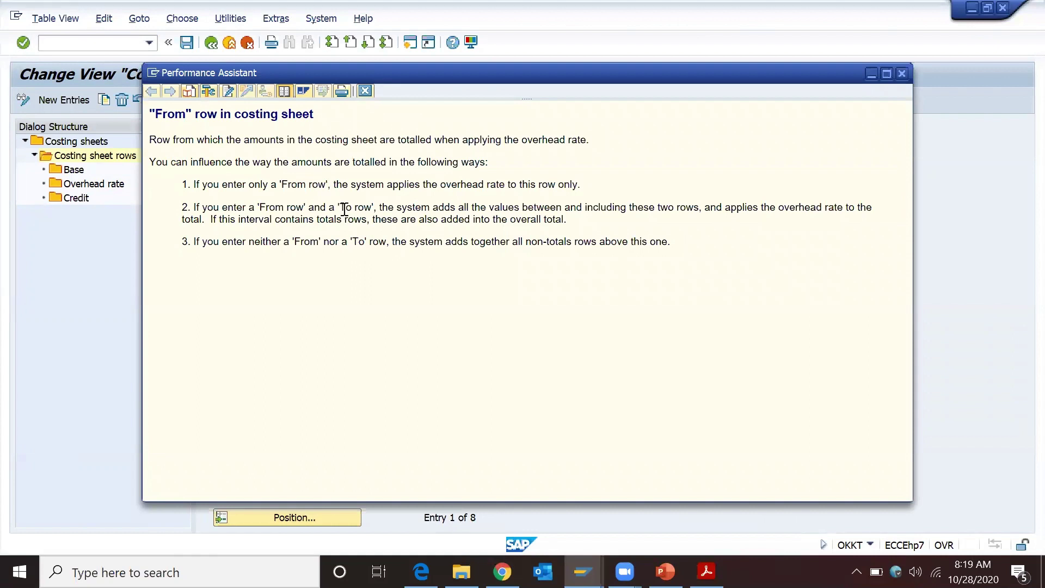
pyautogui.click(364, 89)
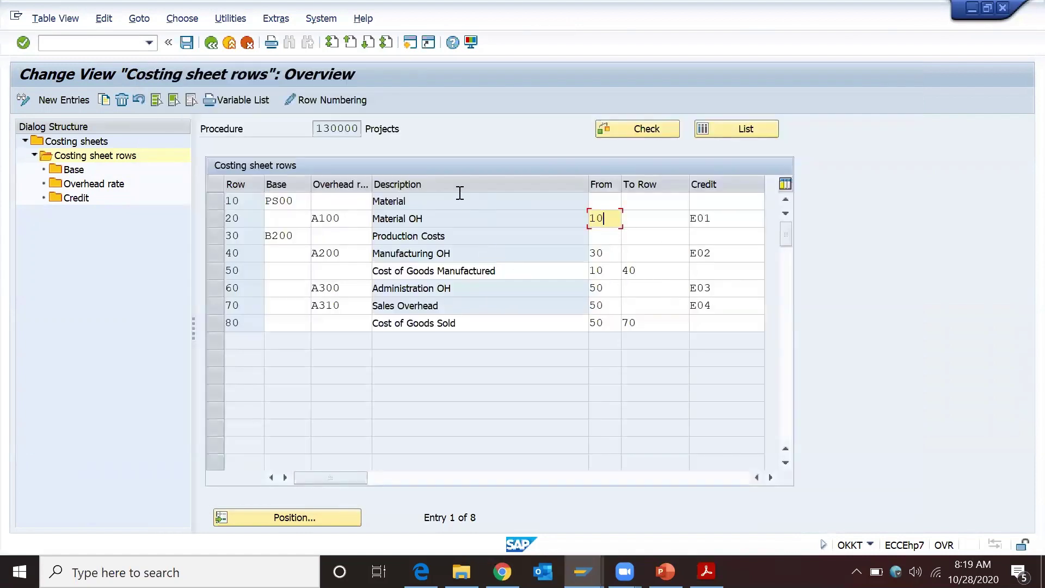
pyautogui.click(464, 218)
pyautogui.click(723, 219)
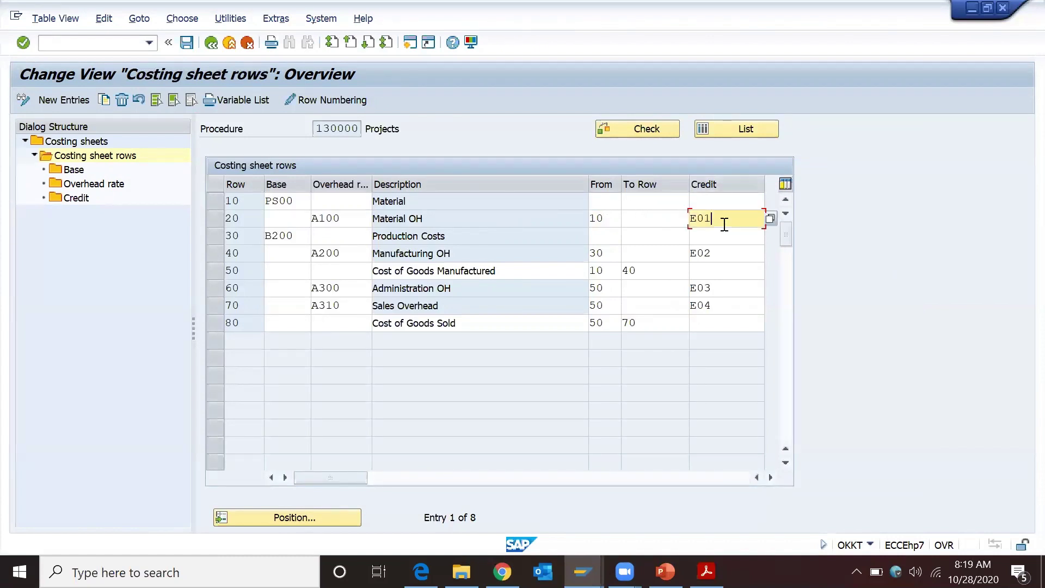
pyautogui.click(772, 219)
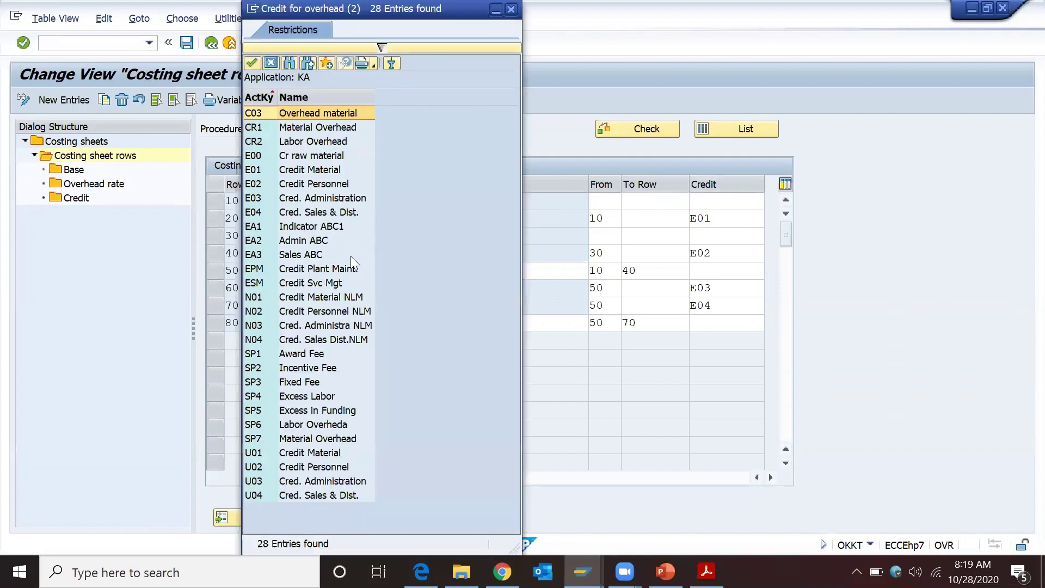
pyautogui.click(271, 66)
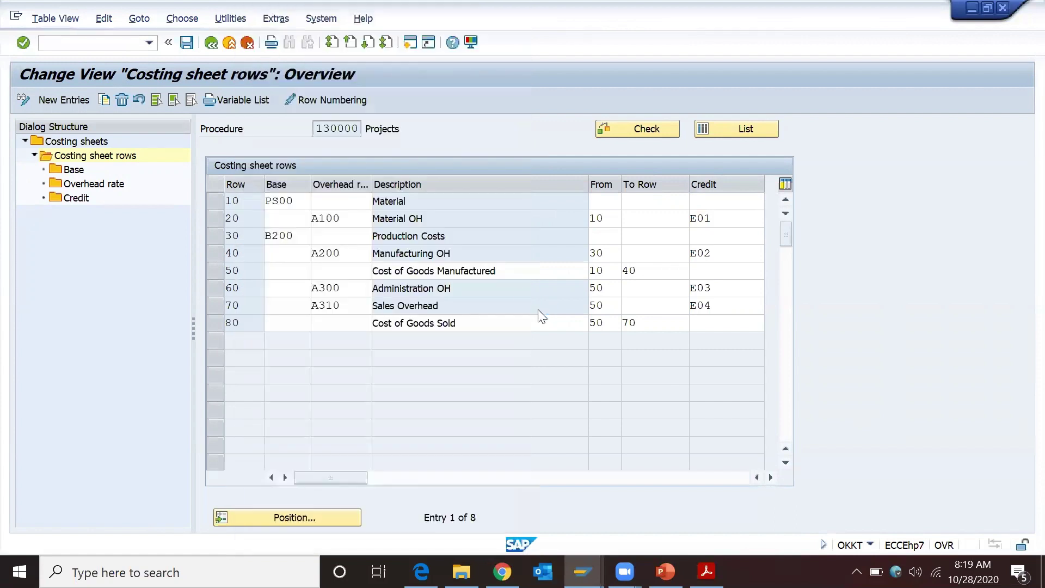
pyautogui.click(477, 204)
pyautogui.click(294, 203)
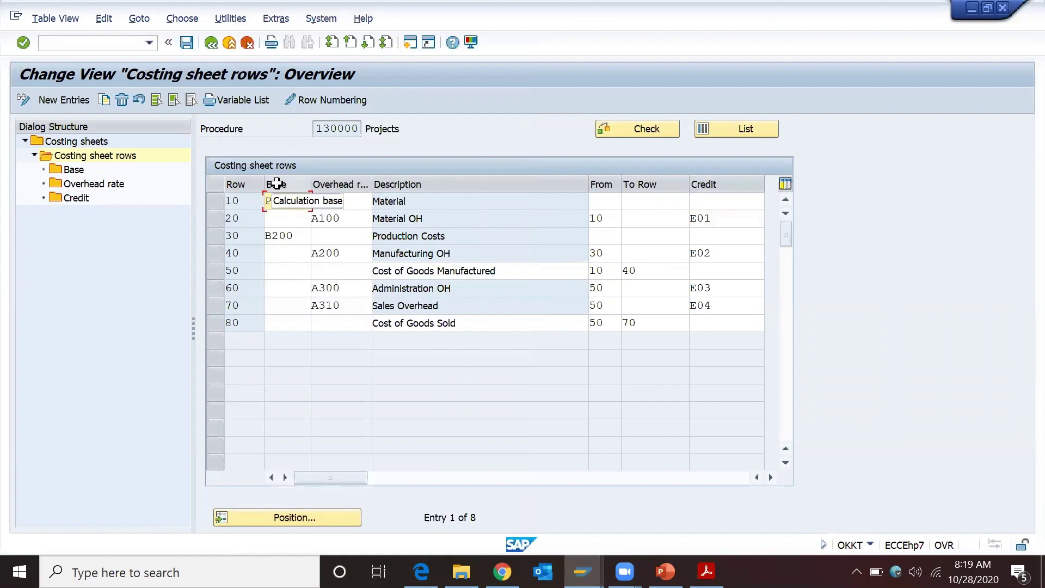
pyautogui.click(321, 205)
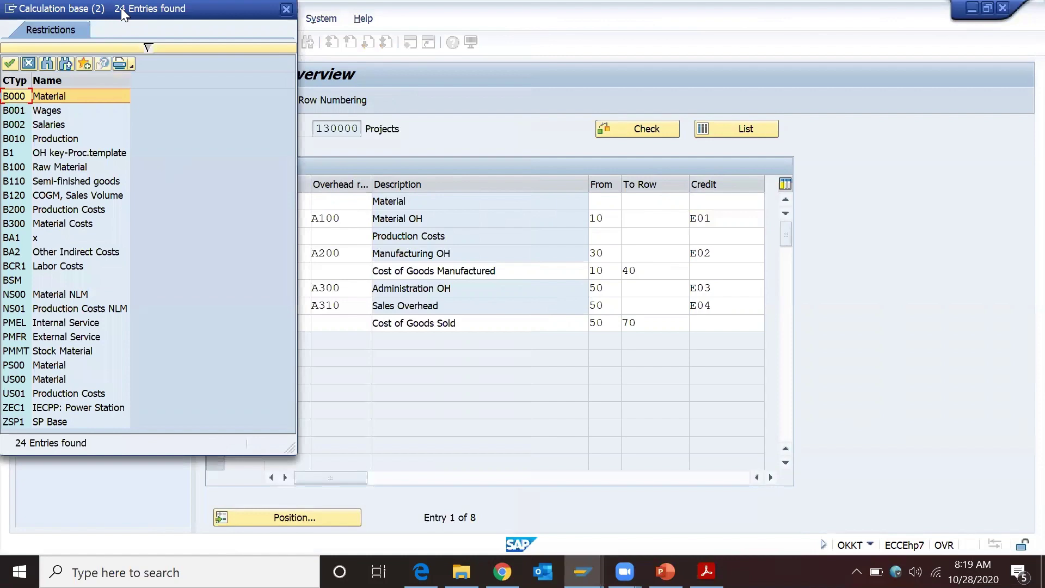
pyautogui.moveTo(121, 8); pyautogui.dragTo(603, 101)
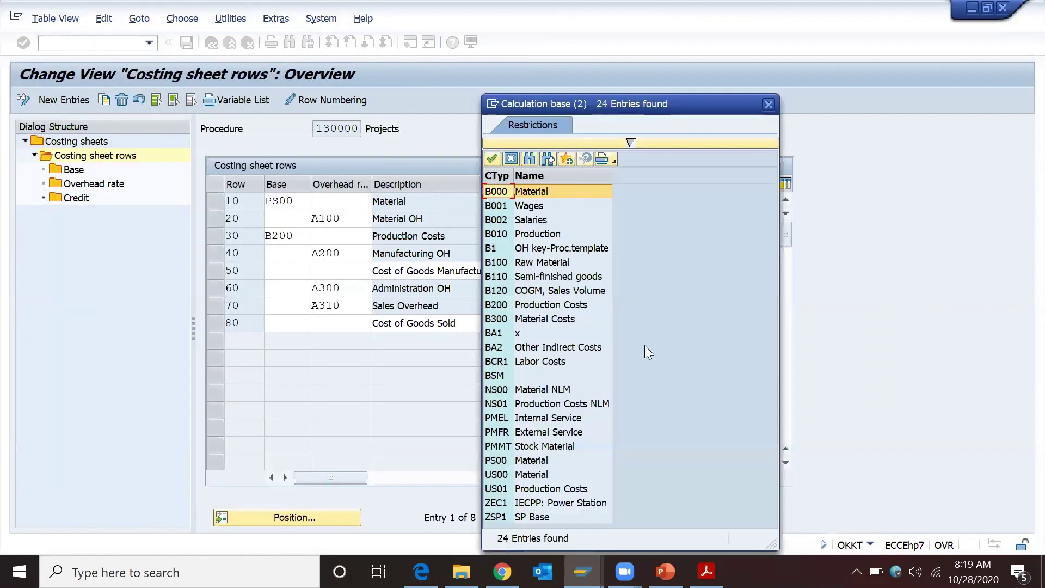
pyautogui.click(520, 461)
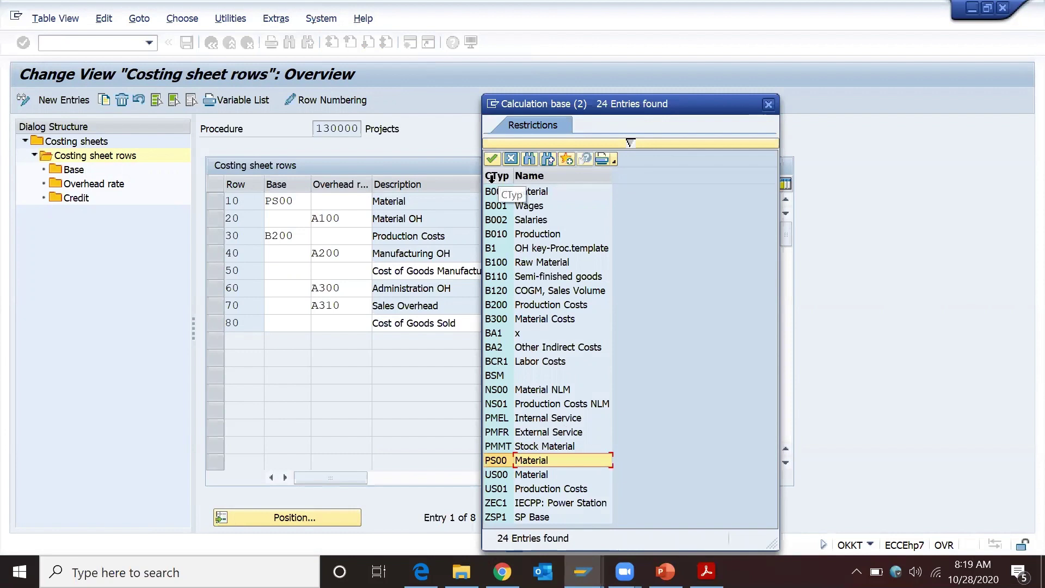
pyautogui.press('Return')
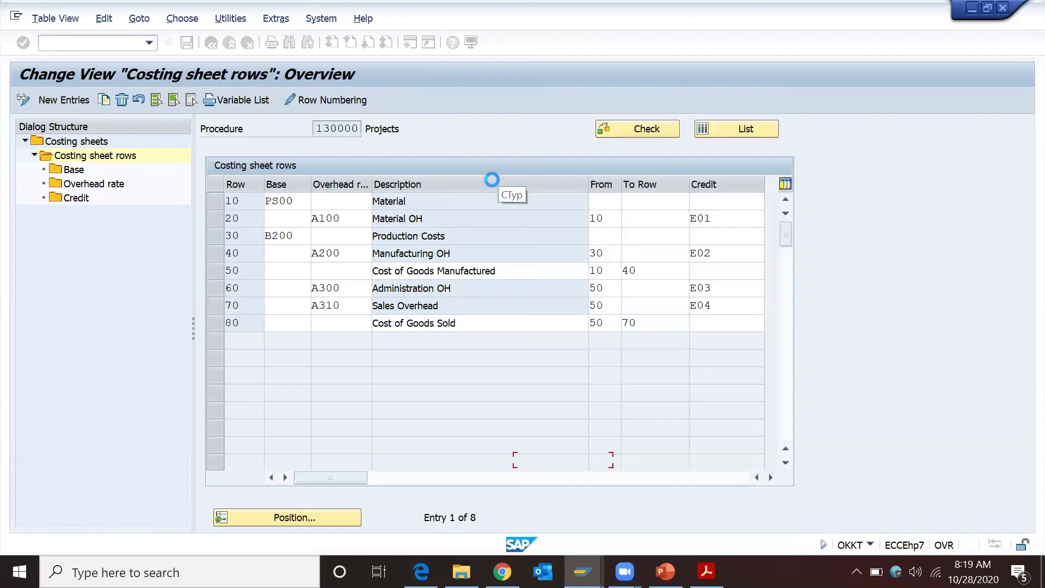
pyautogui.click(451, 223)
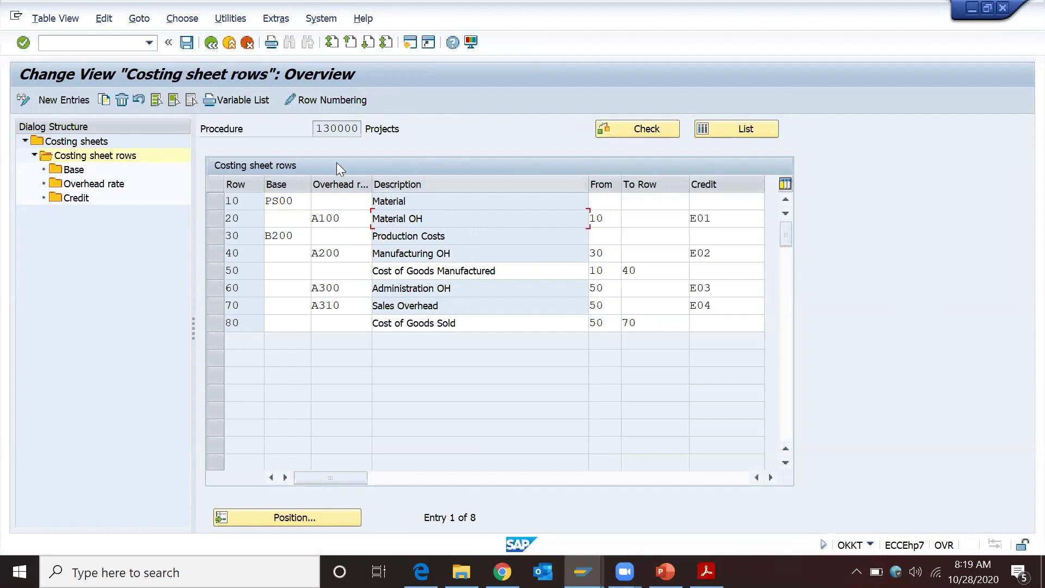
pyautogui.click(608, 222)
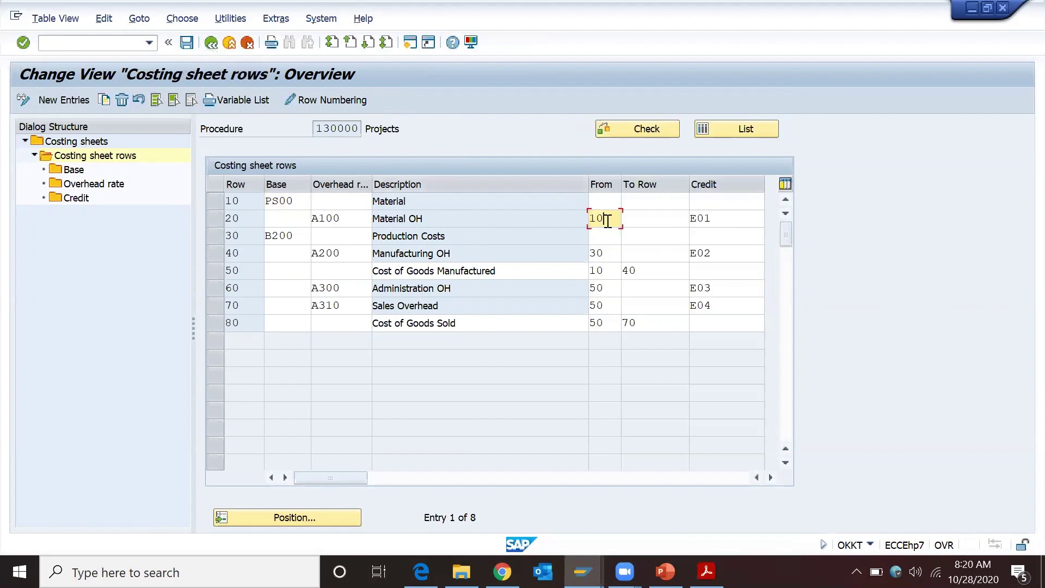
pyautogui.click(656, 224)
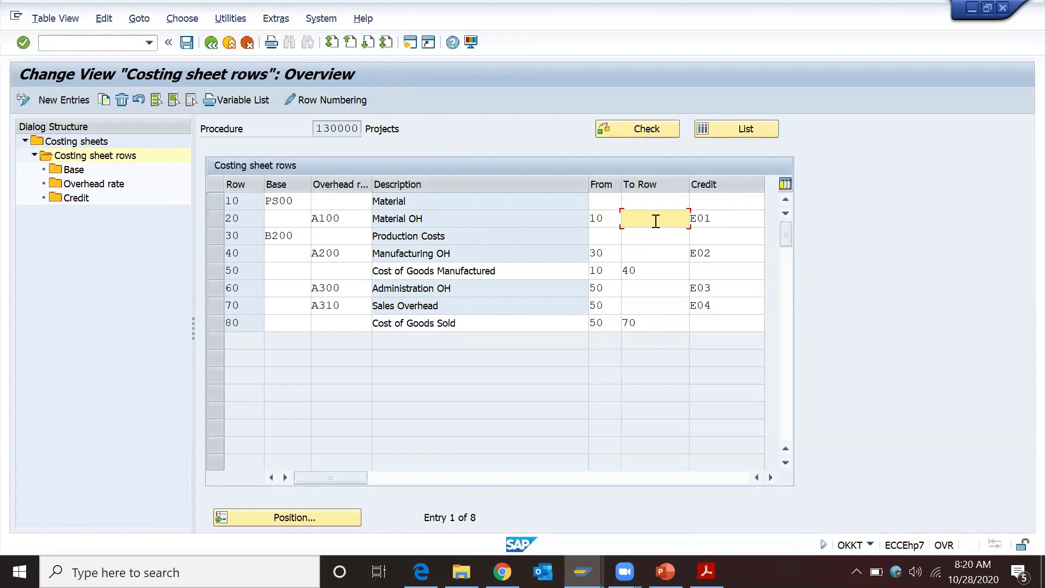
pyautogui.click(651, 271)
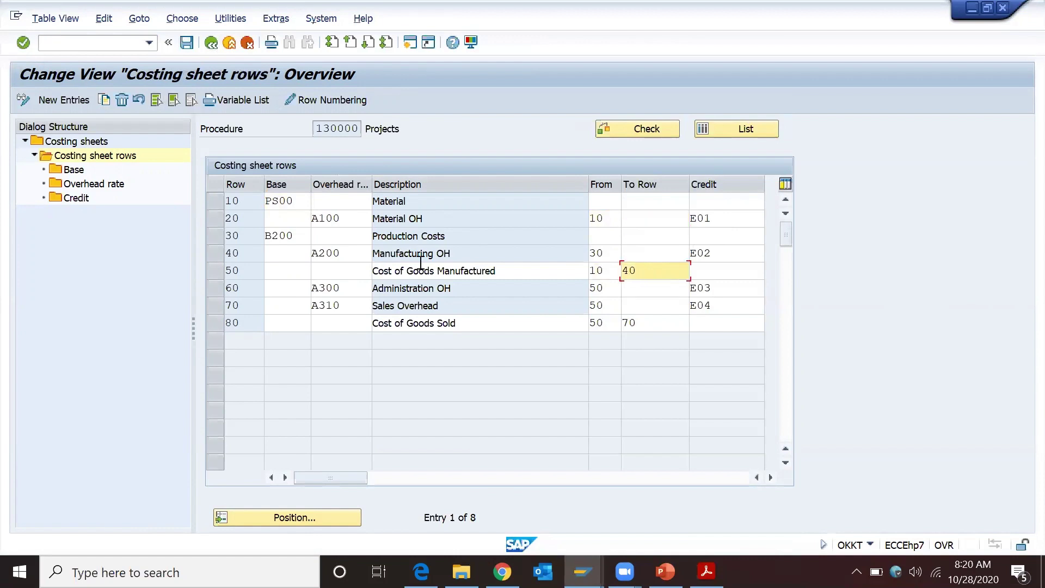
pyautogui.click(221, 270)
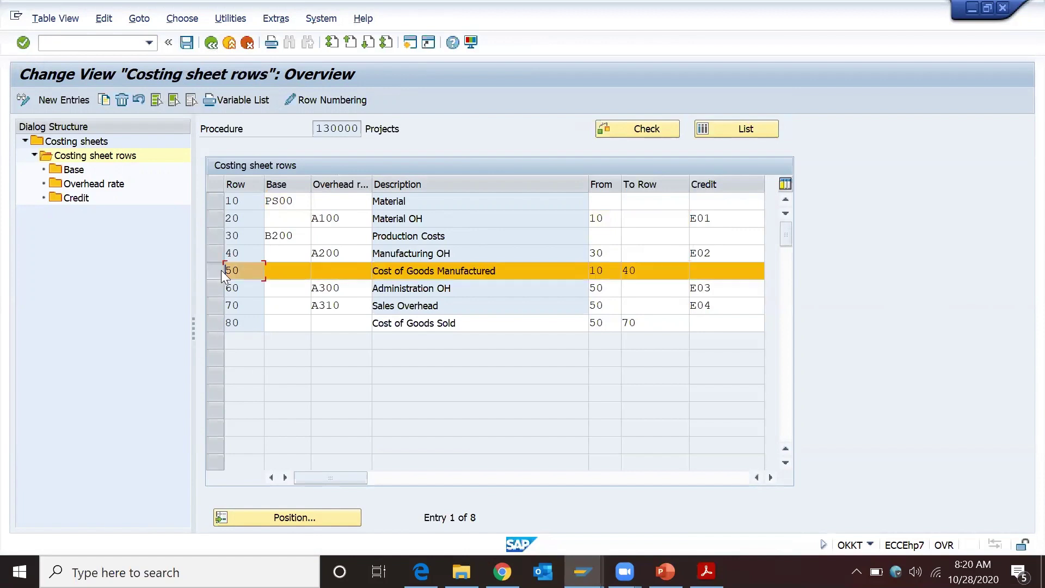
pyautogui.click(221, 270)
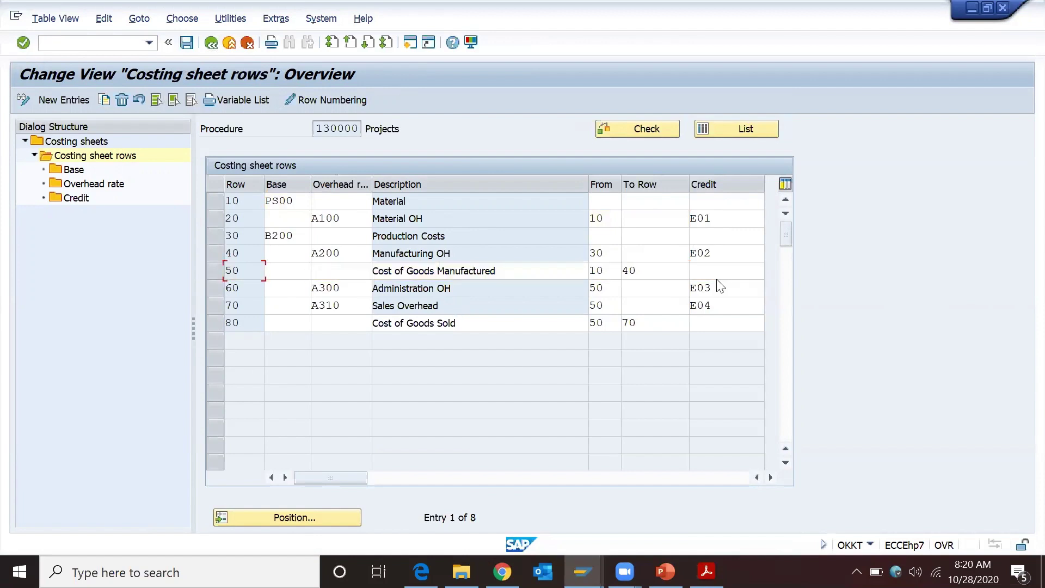
pyautogui.click(725, 216)
# Step: Browse the credit keys E01 Credit Material, E02 Credit Personnel and E03 Cred. Administration
pyautogui.click(769, 218)
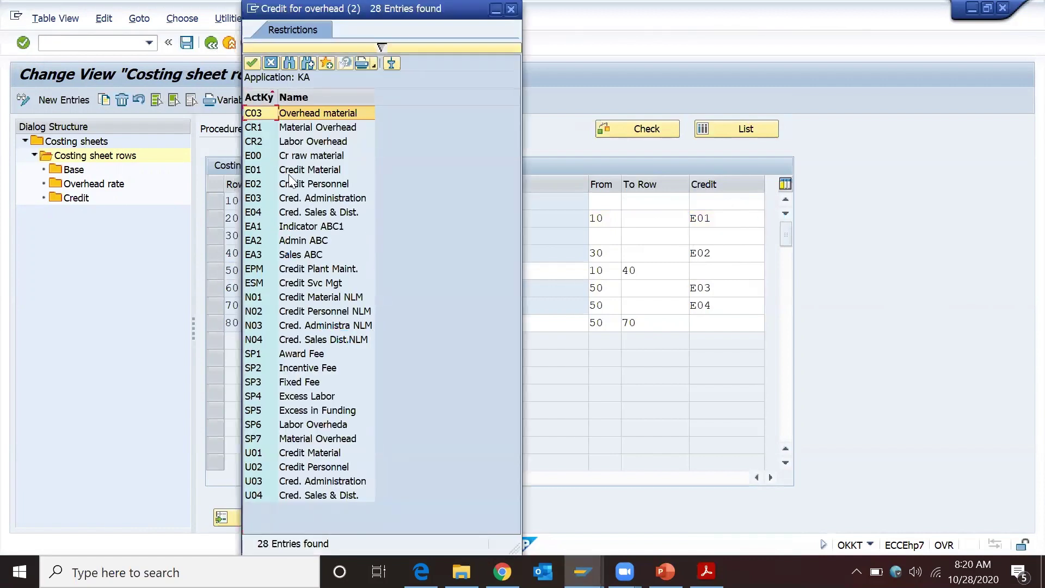
pyautogui.click(272, 170)
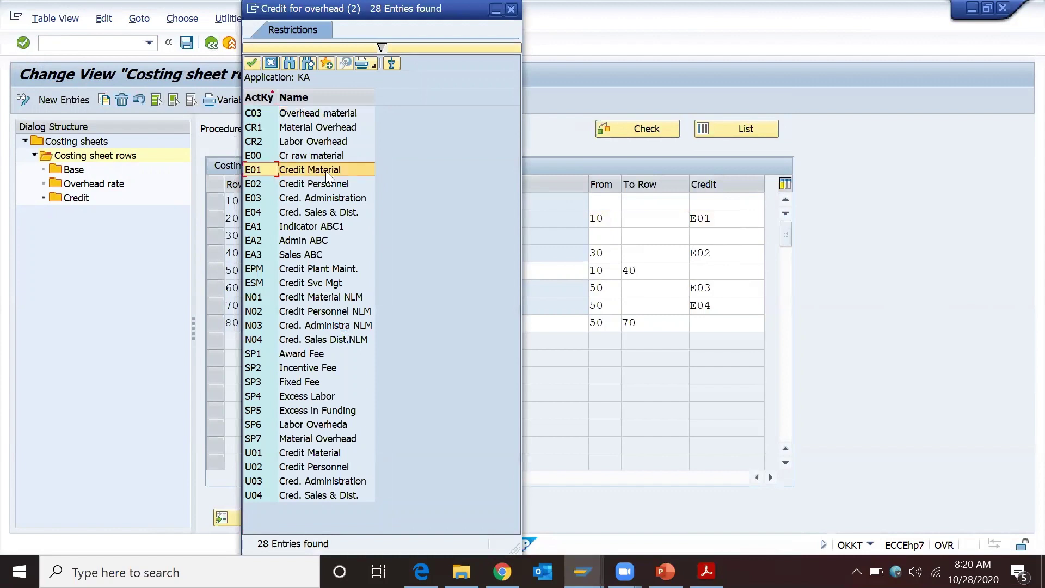
pyautogui.click(308, 184)
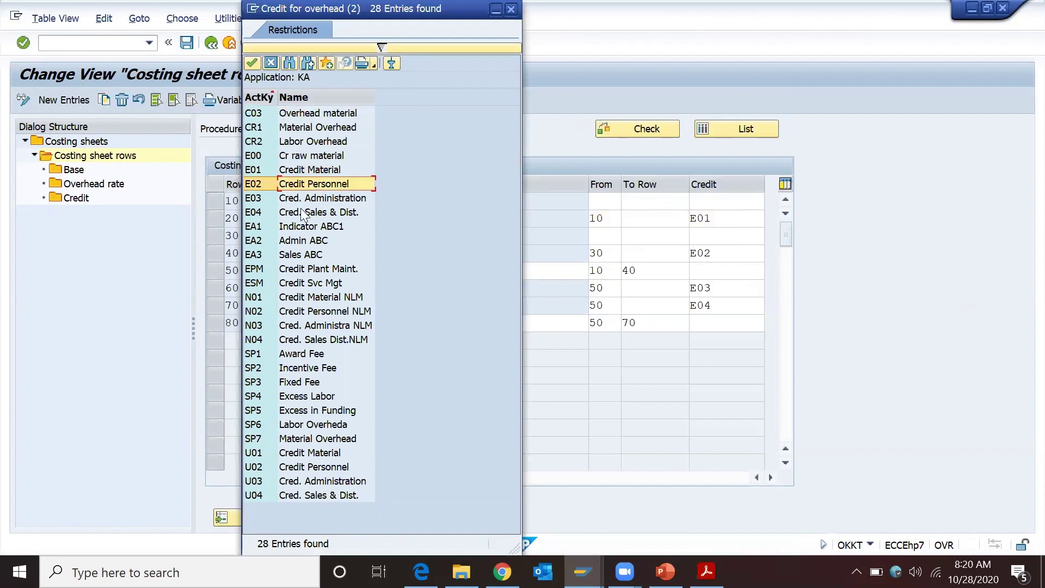
pyautogui.click(298, 202)
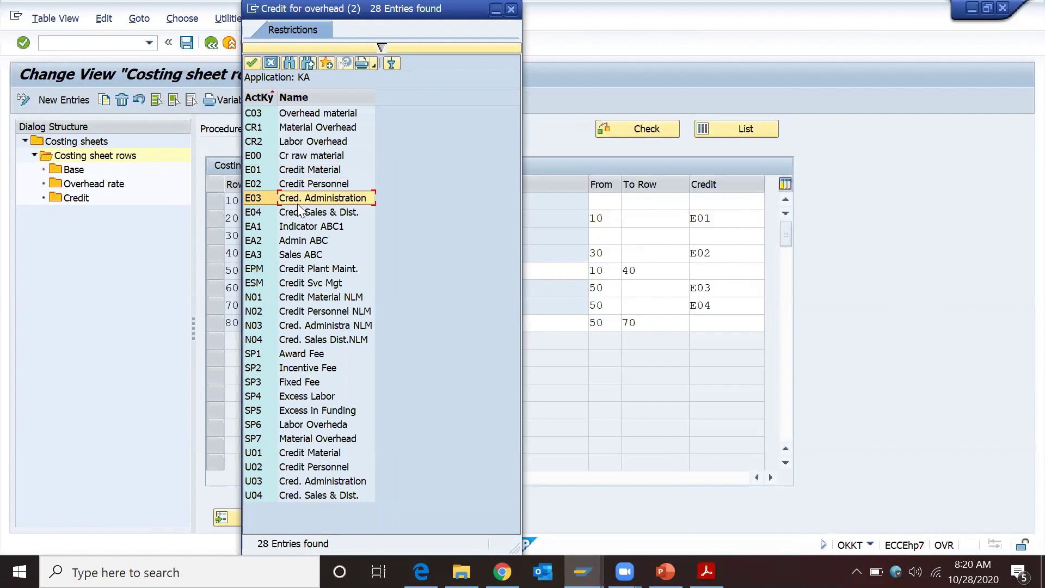
pyautogui.click(271, 63)
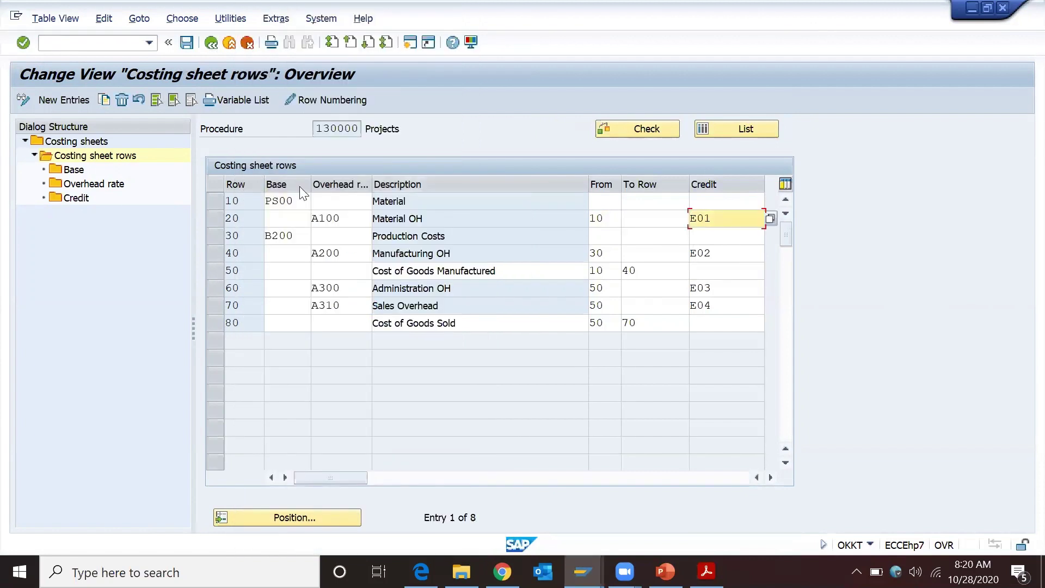
# Step: Inspect Material OH's credit entry for CO area 1000: cost element 655110 to cost center 4130
pyautogui.click(214, 218)
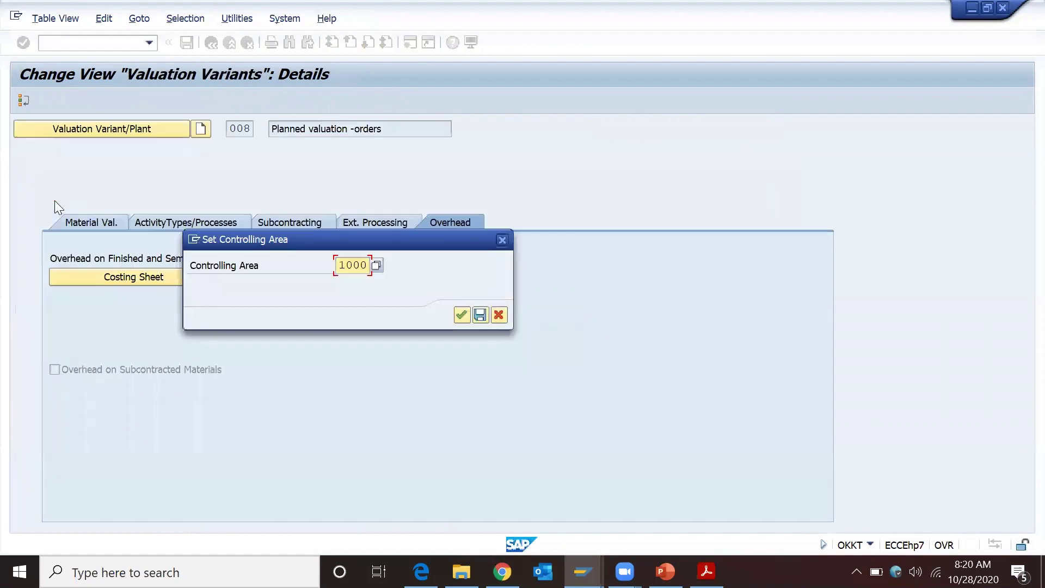
pyautogui.click(461, 315)
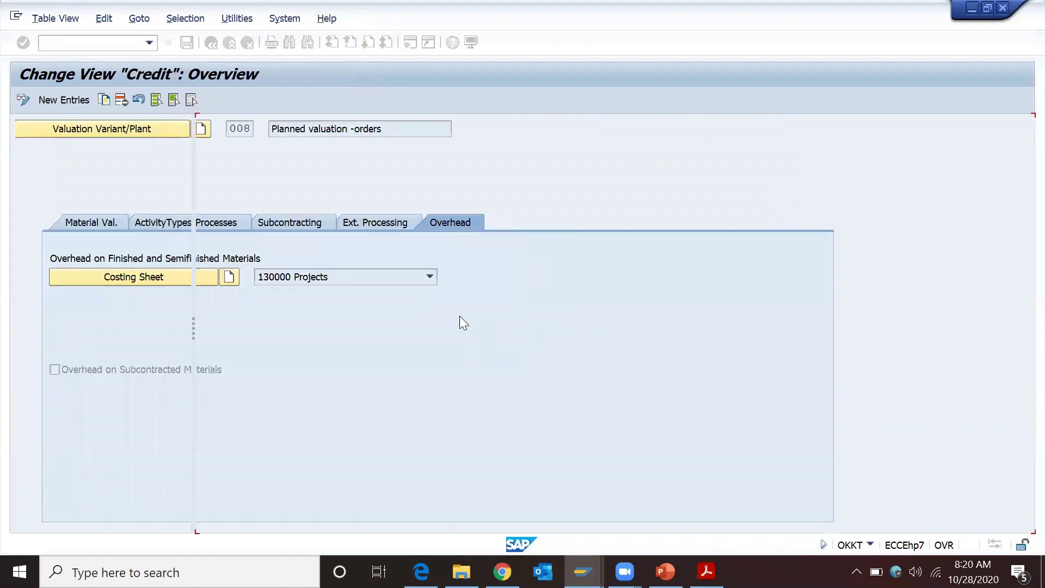
pyautogui.click(209, 220)
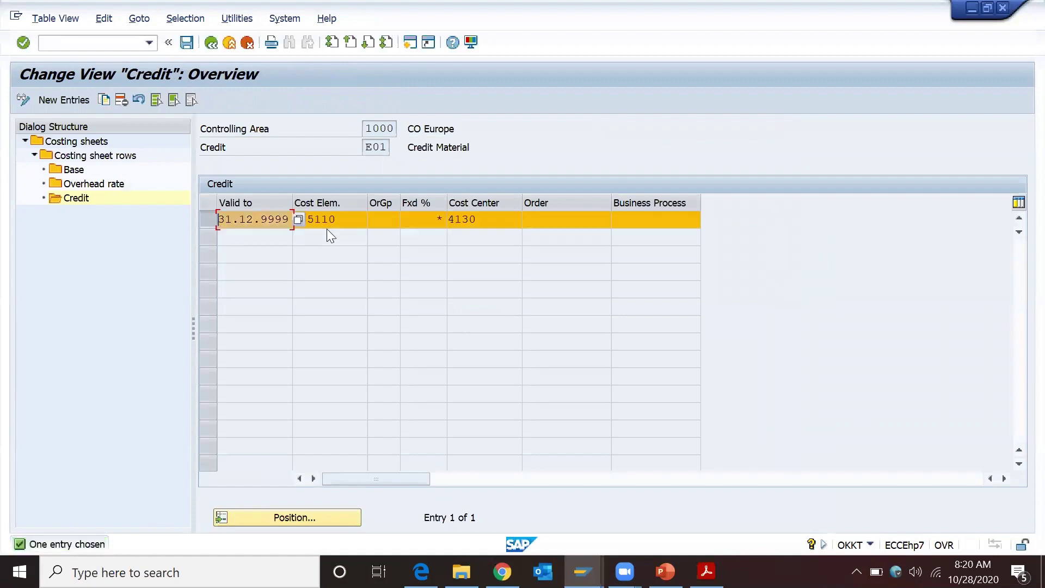
pyautogui.click(209, 223)
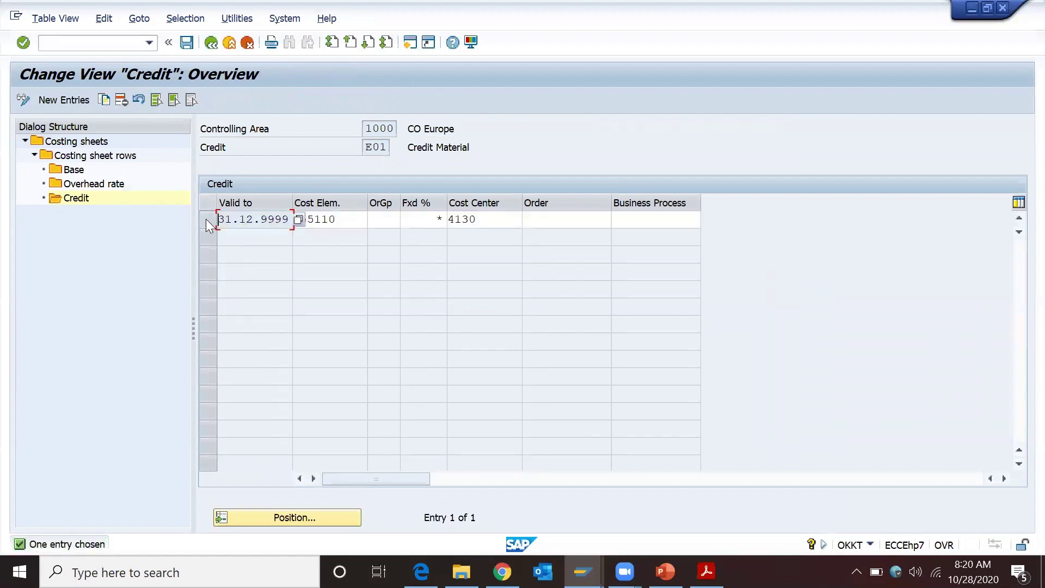
pyautogui.click(488, 223)
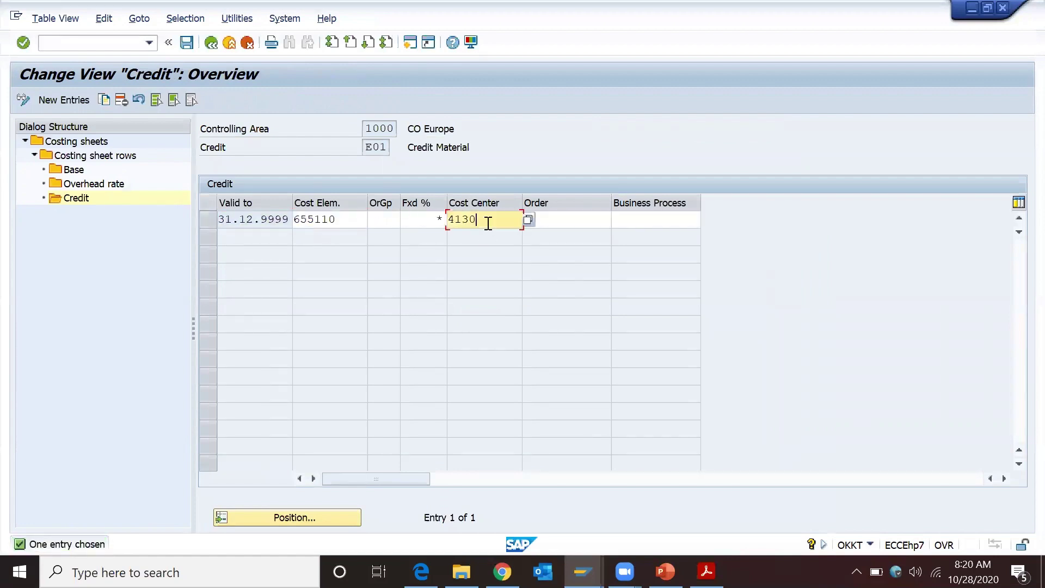
pyautogui.click(423, 221)
pyautogui.click(119, 263)
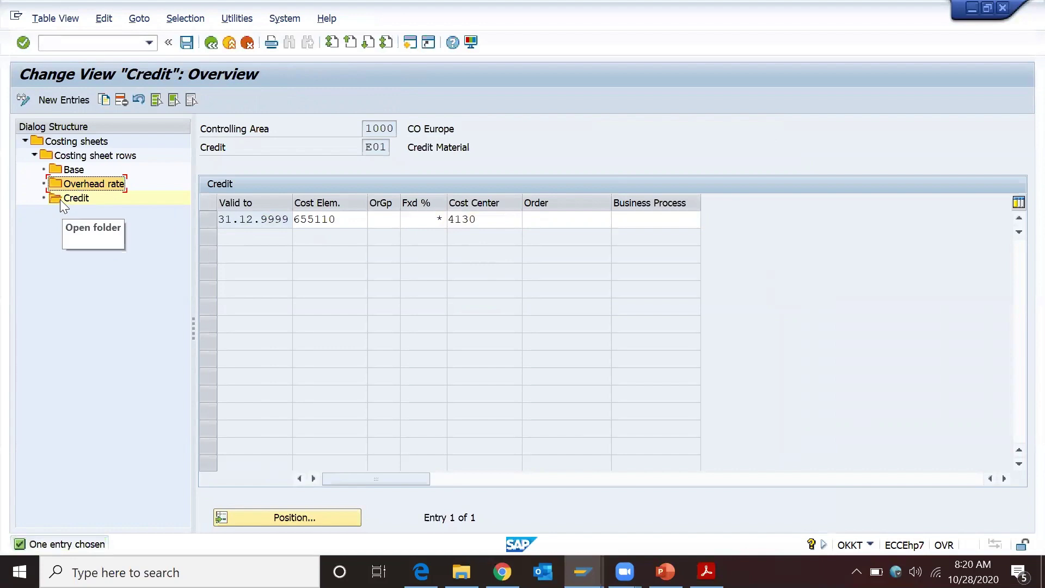
pyautogui.press('Tab')
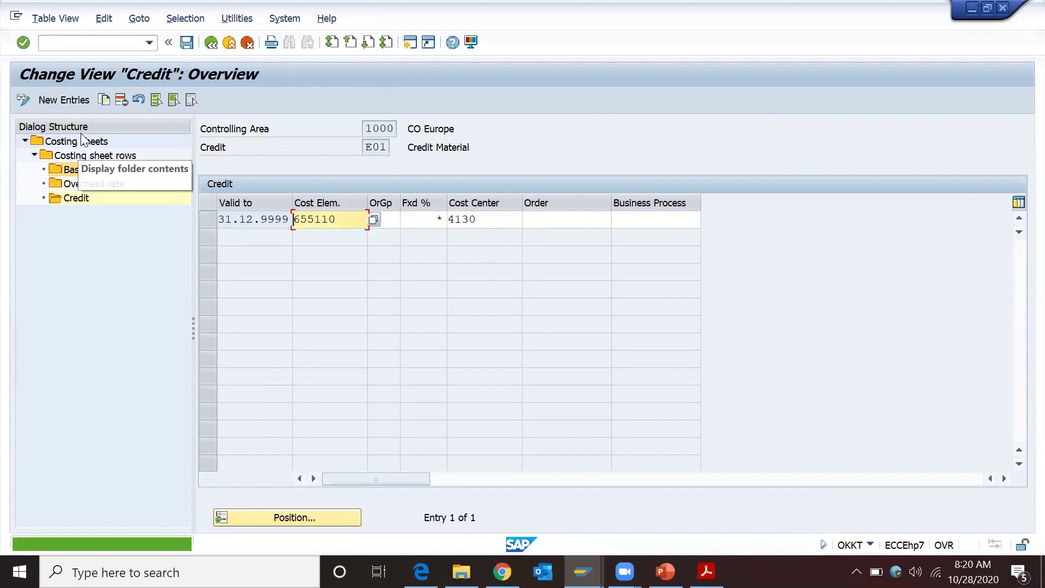
pyautogui.click(48, 158)
# Step: Open the costing sheet rows and select the Material row and rows 50 through 80
pyautogui.doubleClick(48, 158)
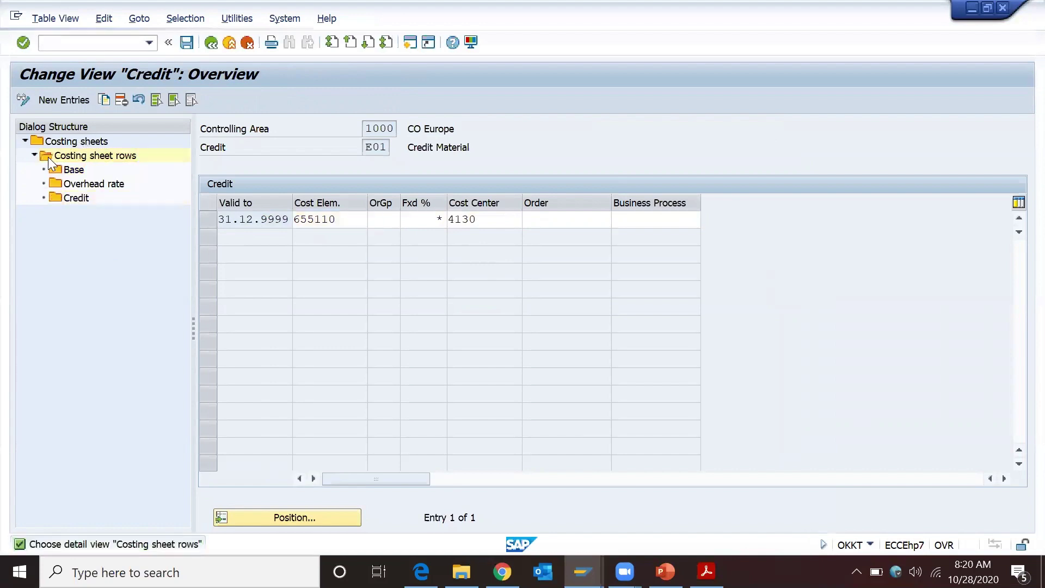
pyautogui.click(222, 198)
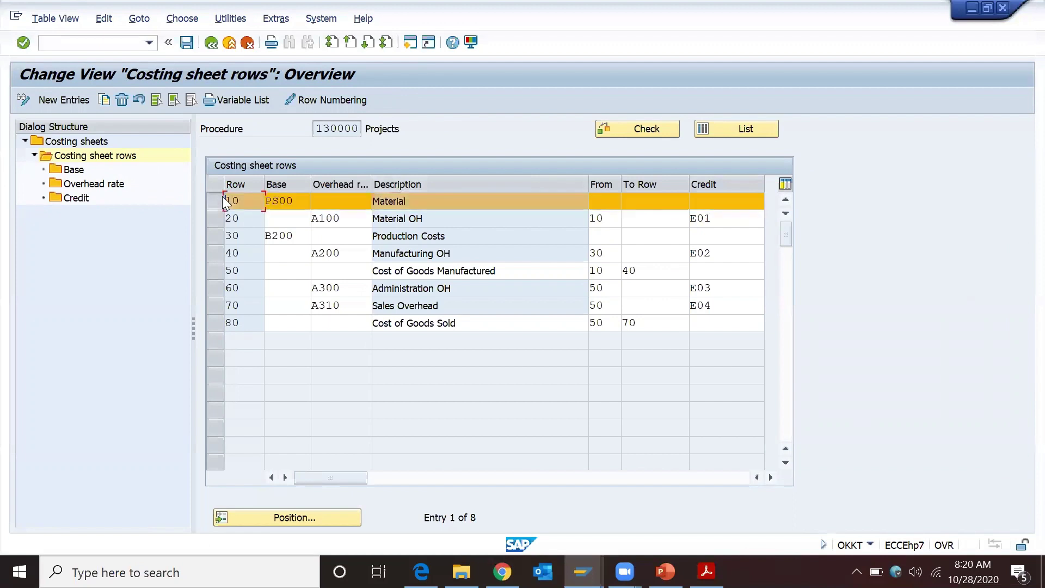
pyautogui.click(404, 201)
pyautogui.click(605, 323)
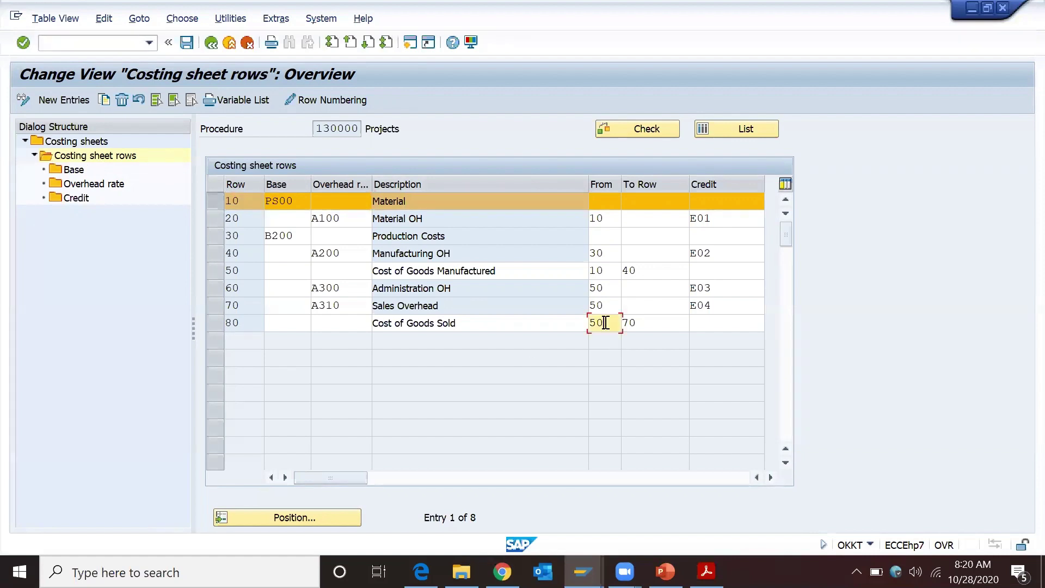
pyautogui.click(215, 305)
pyautogui.click(215, 323)
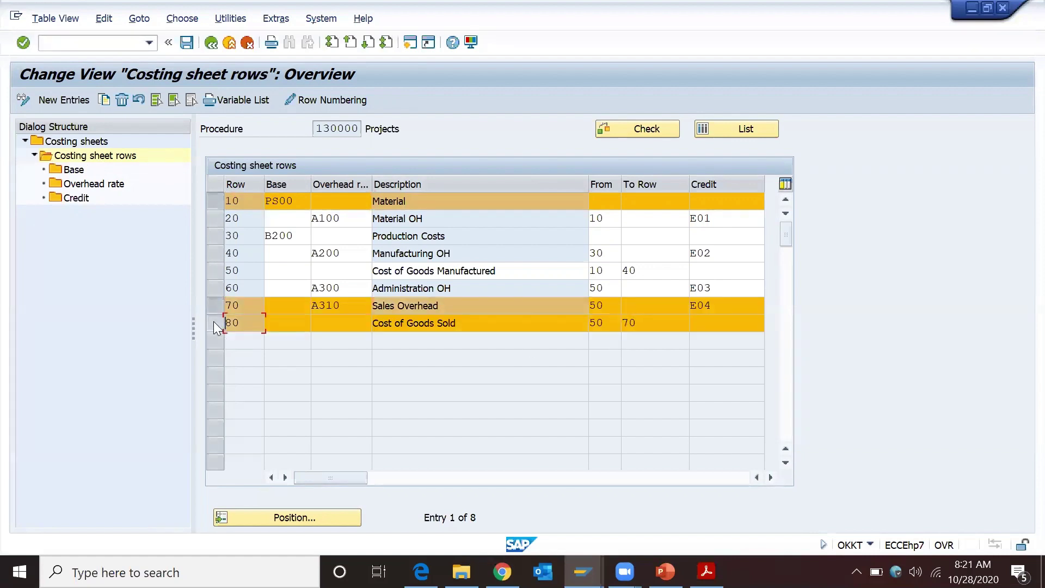
pyautogui.click(214, 271)
pyautogui.click(215, 288)
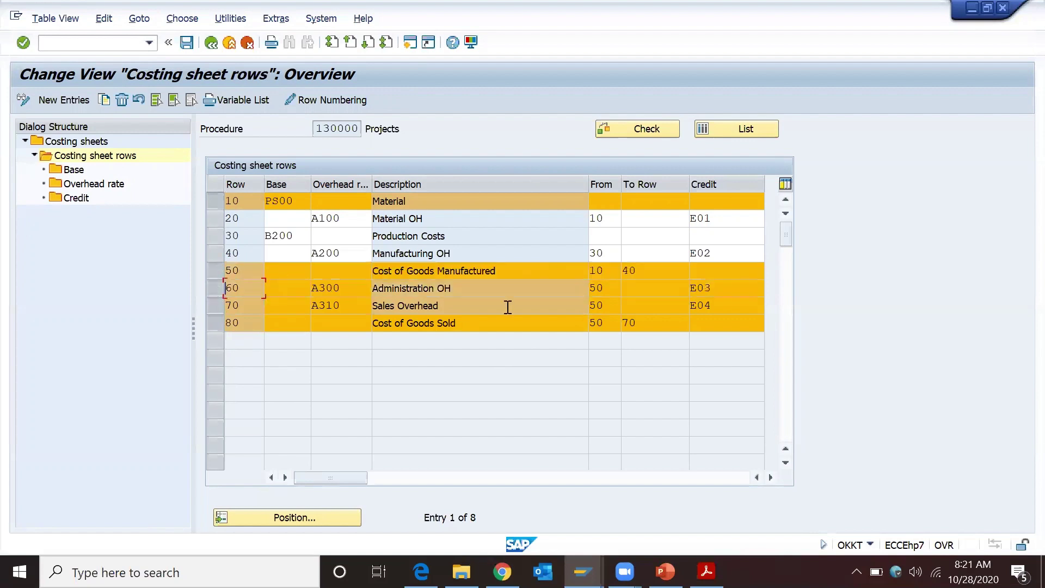
# Step: Check Cost of Goods Sold's range rows 50 to 70 and row 50's base, then go back
pyautogui.click(612, 309)
pyautogui.click(644, 322)
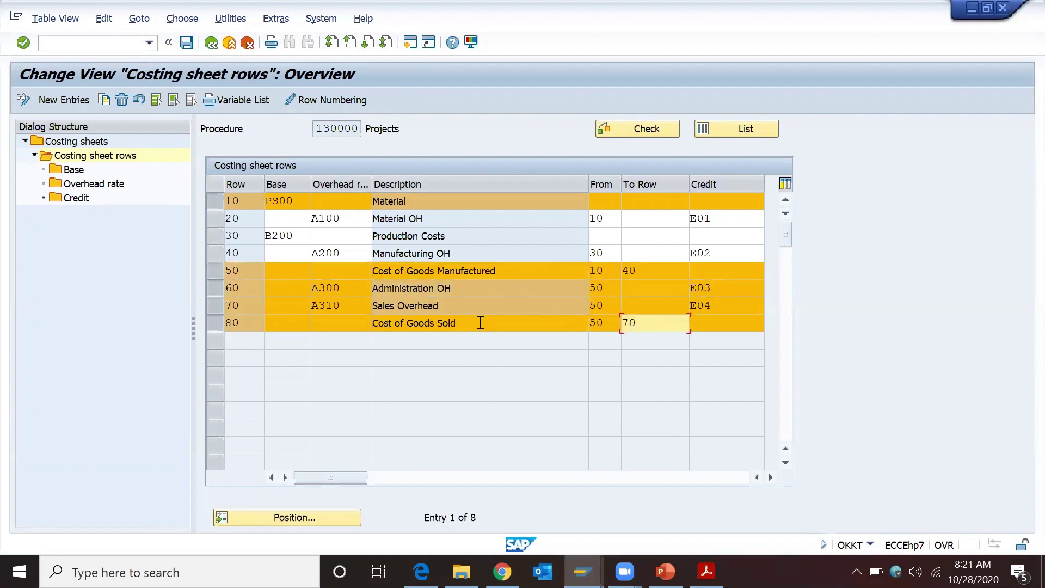
pyautogui.moveTo(458, 322); pyautogui.dragTo(379, 323)
pyautogui.click(373, 323)
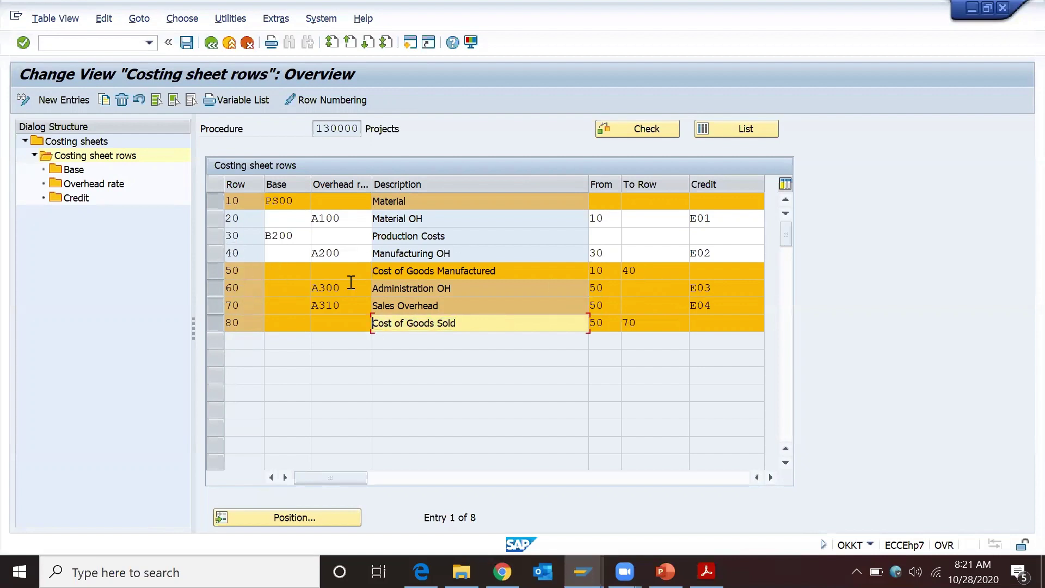
pyautogui.click(656, 322)
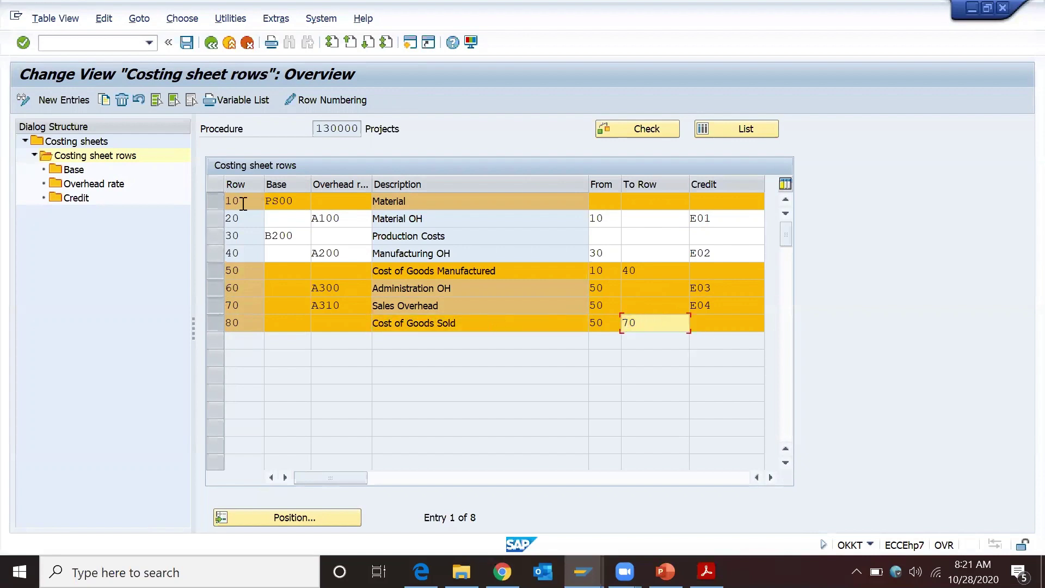
pyautogui.click(214, 202)
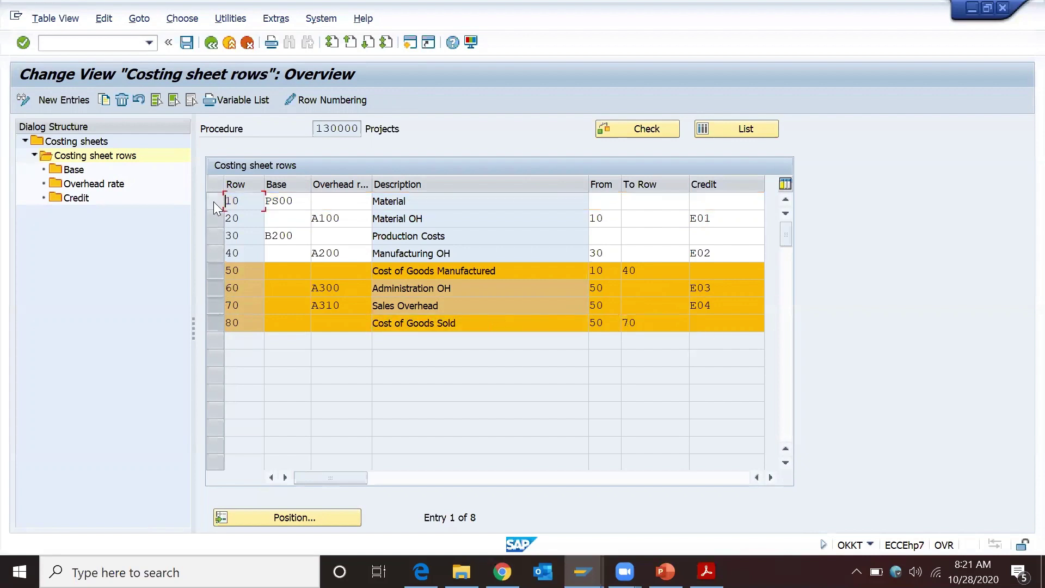
pyautogui.click(615, 269)
pyautogui.click(517, 283)
pyautogui.click(518, 270)
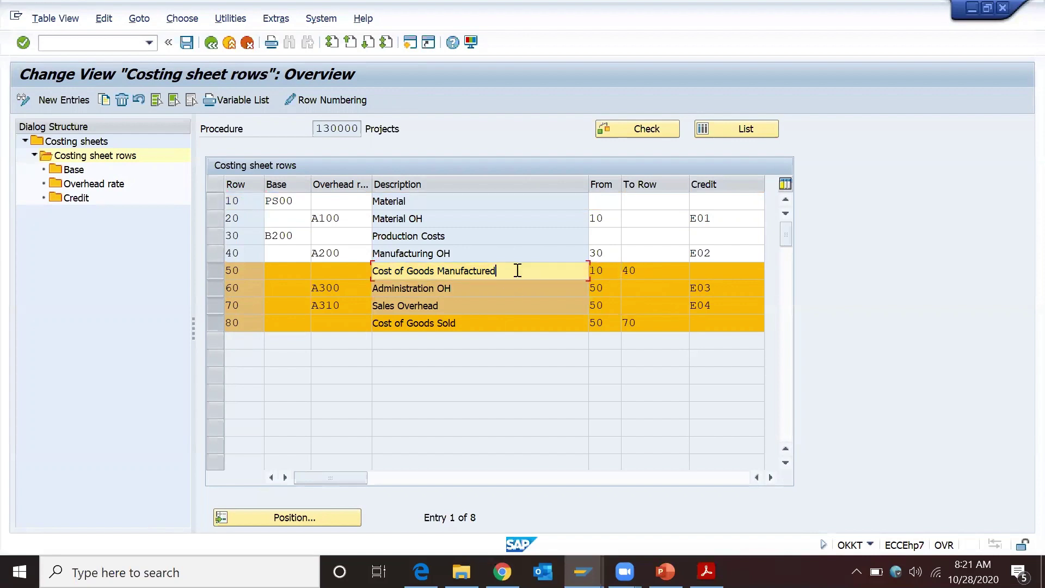
pyautogui.click(213, 44)
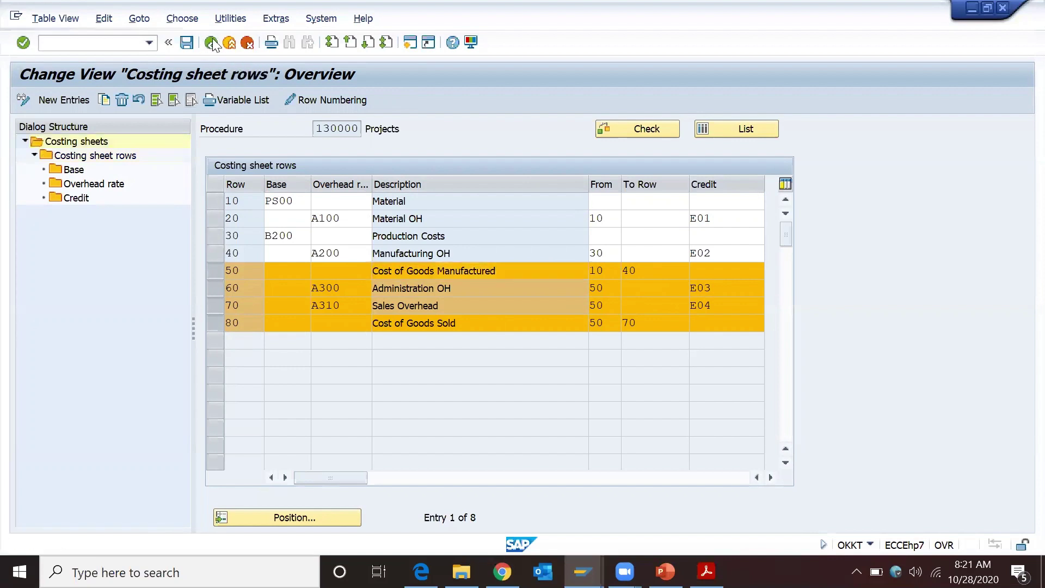
# Step: Back out to costing variant PS01 and review date control PS02's Costing Date From/To defaults
pyautogui.click(212, 43)
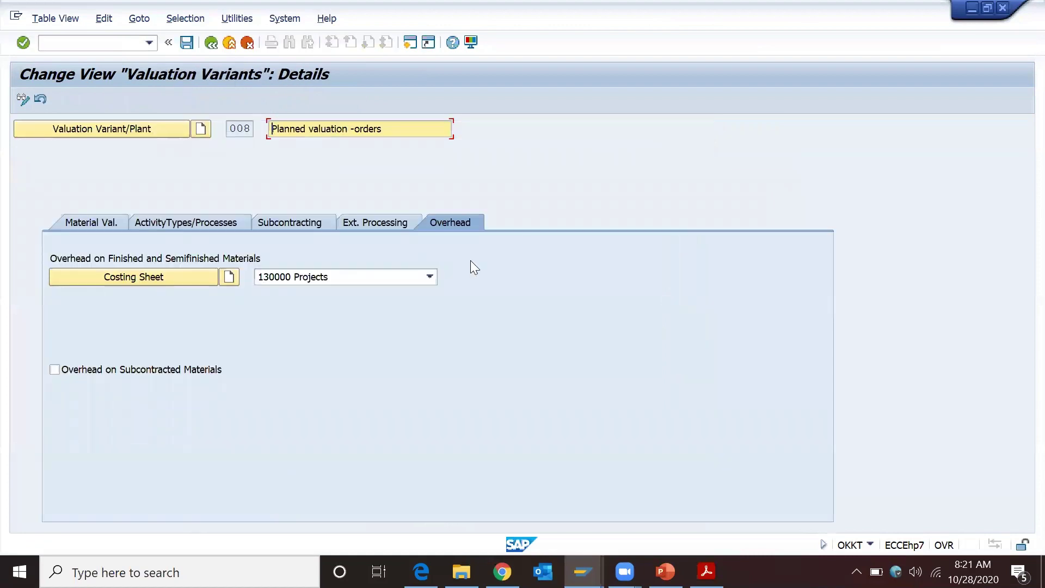
pyautogui.click(216, 46)
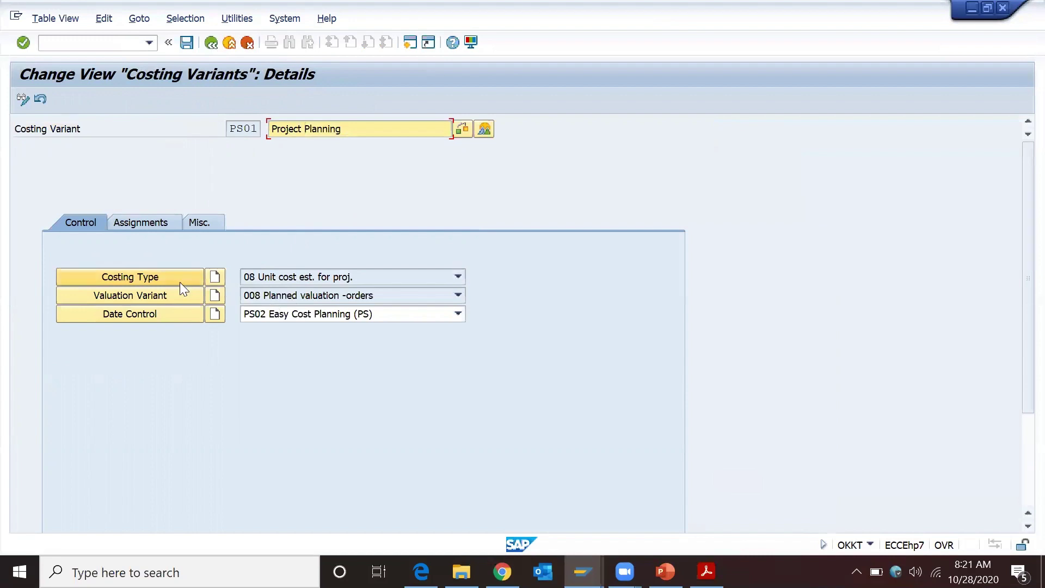
pyautogui.click(129, 313)
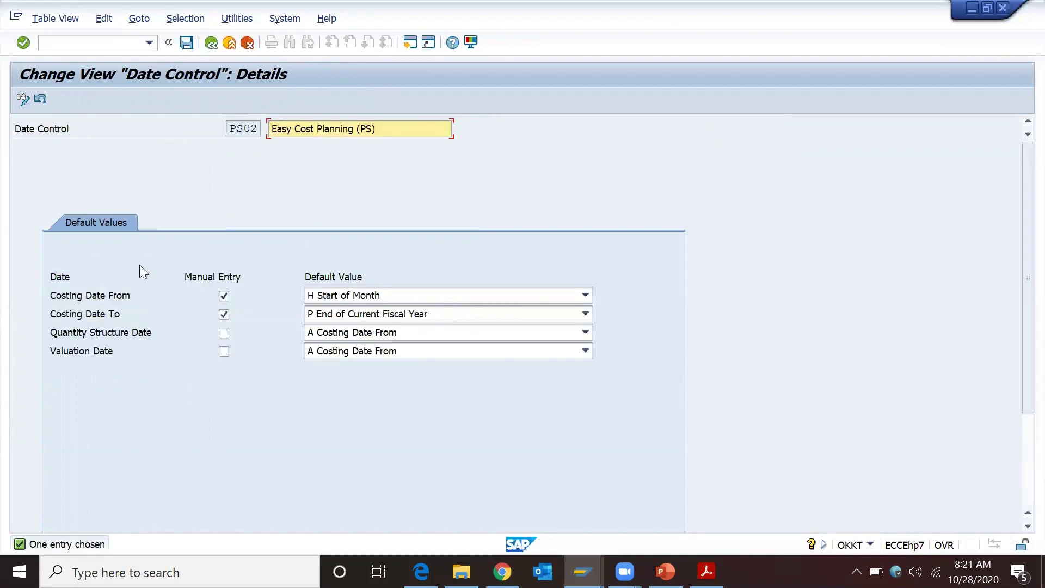
pyautogui.click(58, 296)
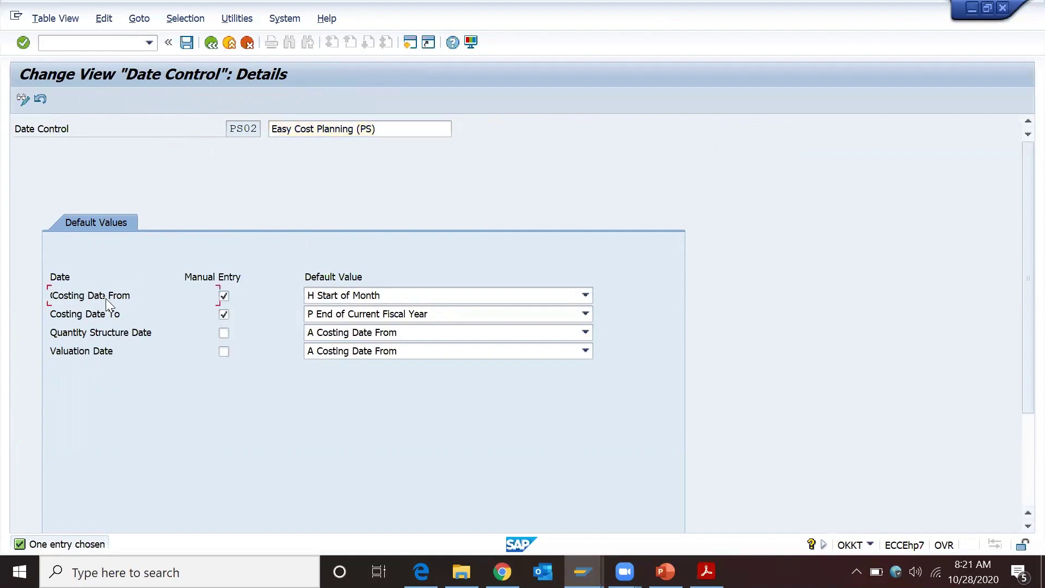
pyautogui.click(108, 313)
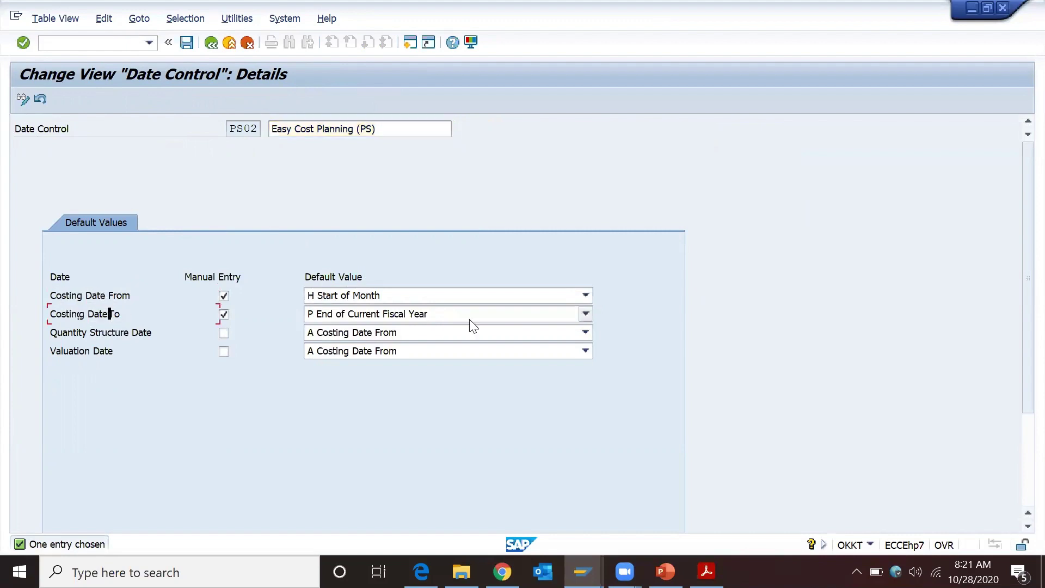
pyautogui.click(366, 297)
pyautogui.click(366, 298)
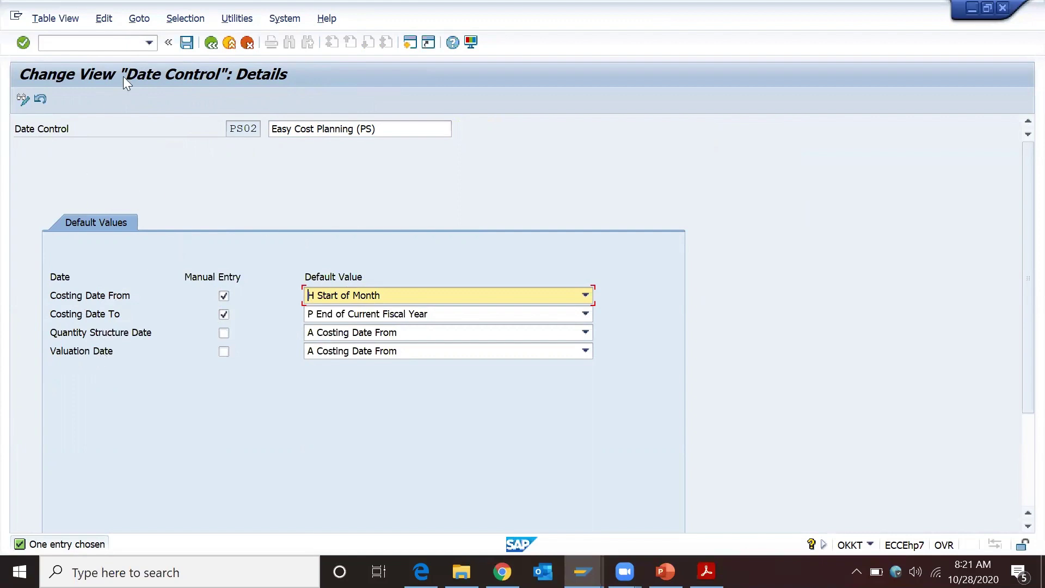
pyautogui.click(210, 42)
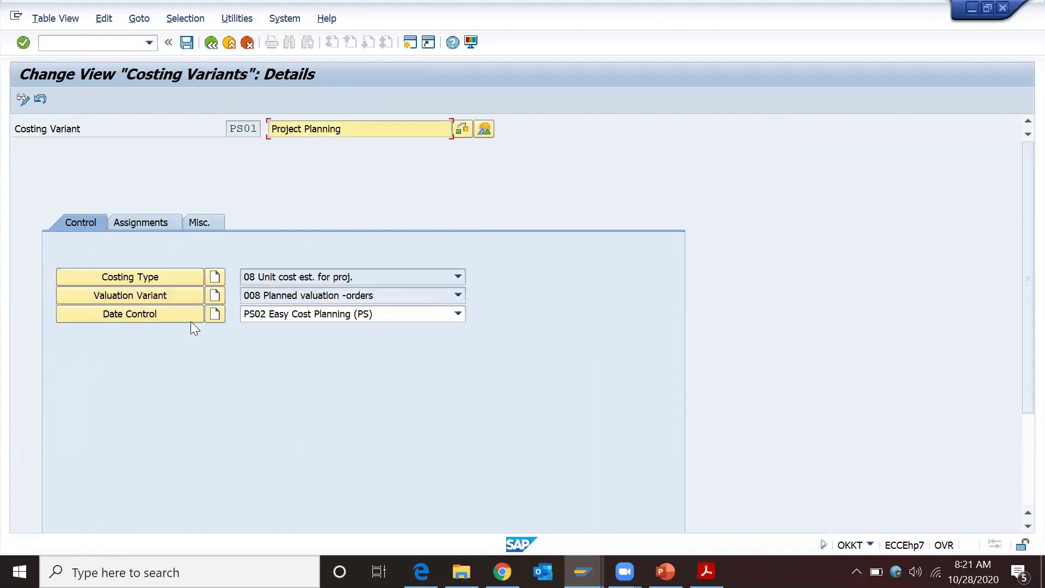
# Step: Return to the unit cost estimate window and check the sales overhead value 483,18
pyautogui.moveTo(582, 572)
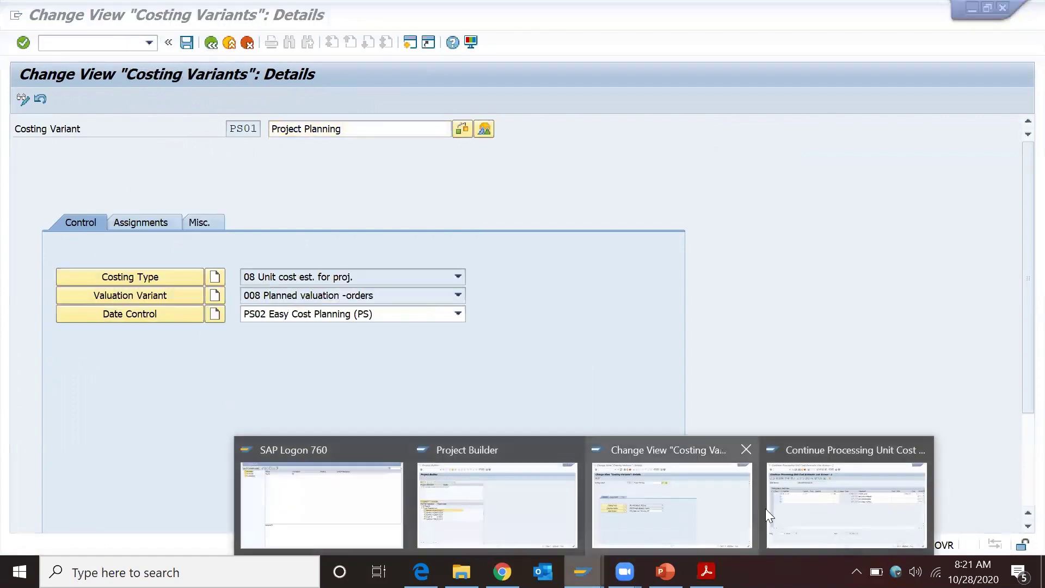
pyautogui.click(829, 508)
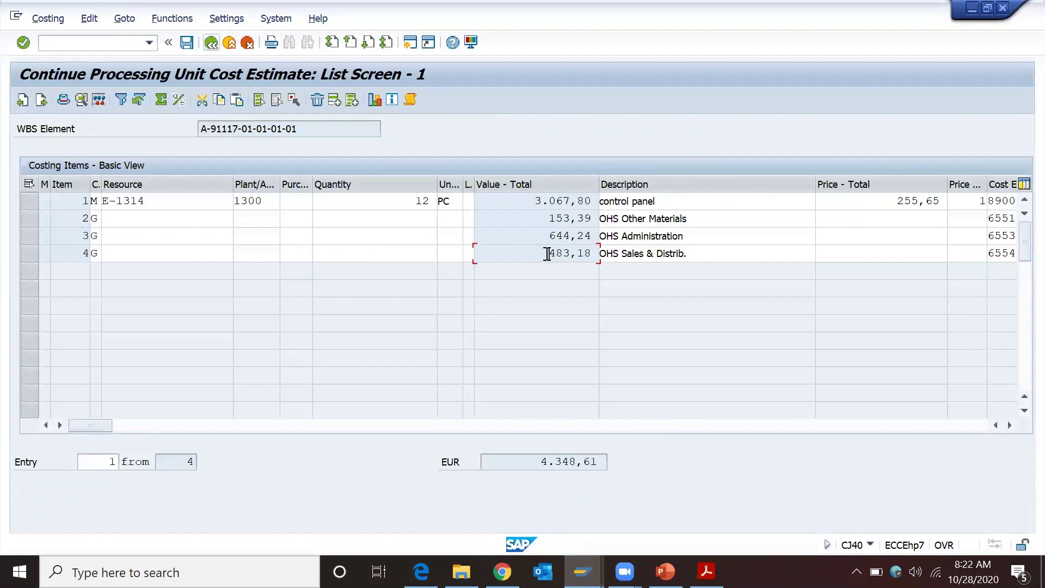
pyautogui.moveTo(543, 253); pyautogui.dragTo(624, 253)
pyautogui.click(624, 253)
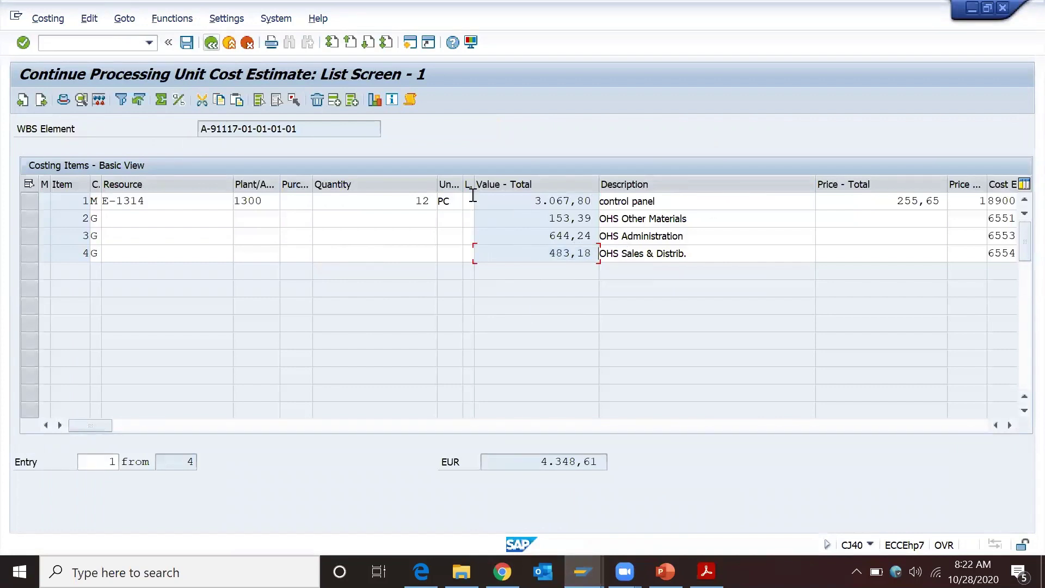